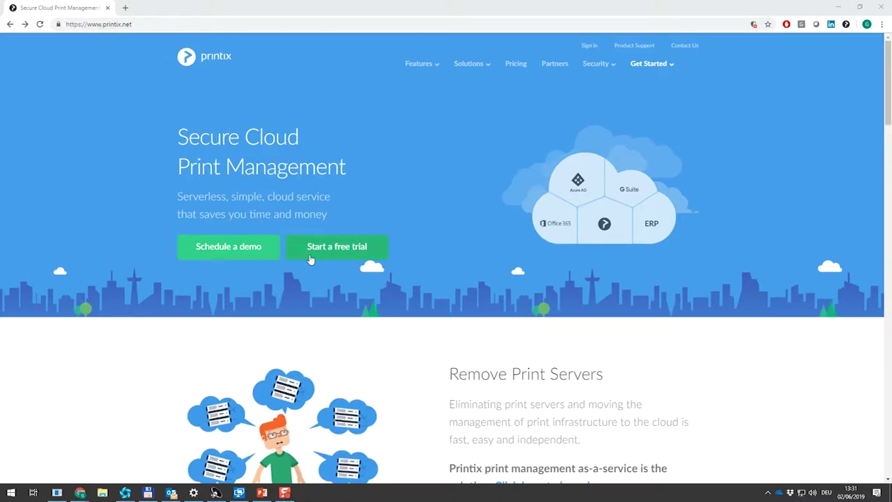
Sign up for a free Printix trial and advance the new tenant's setup assistant past the intro.
left_click(336, 253)
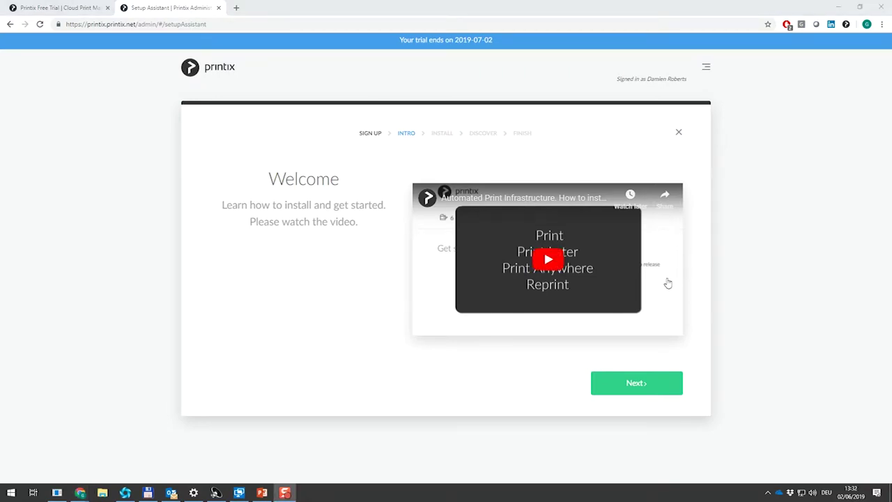
left_click(646, 384)
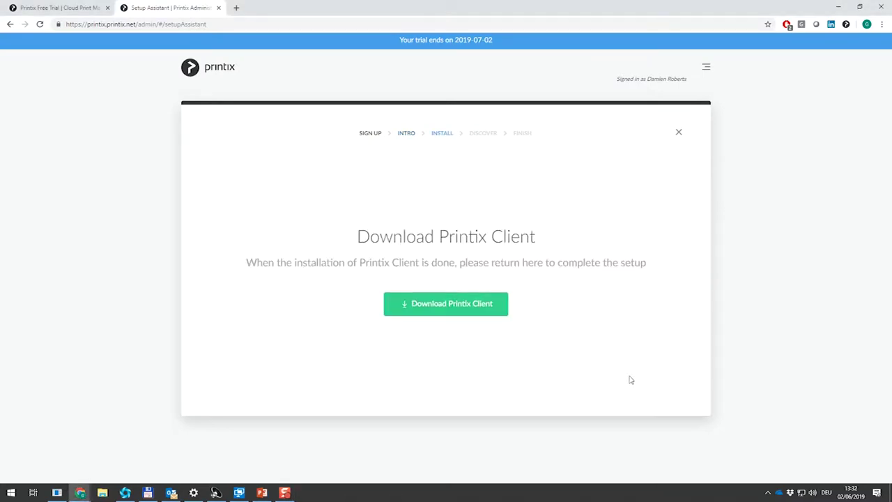
Download and install Printix Client, then sign in to it with a Microsoft account.
left_click(450, 307)
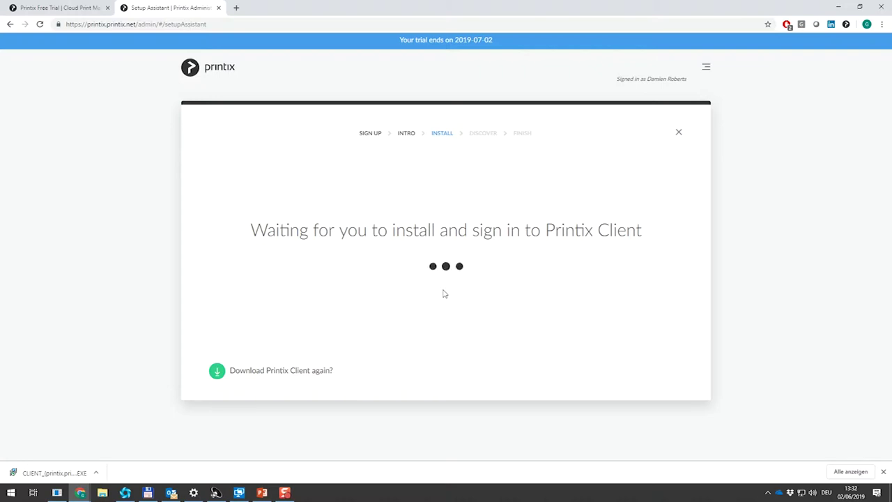
left_click(53, 473)
left_click(458, 267)
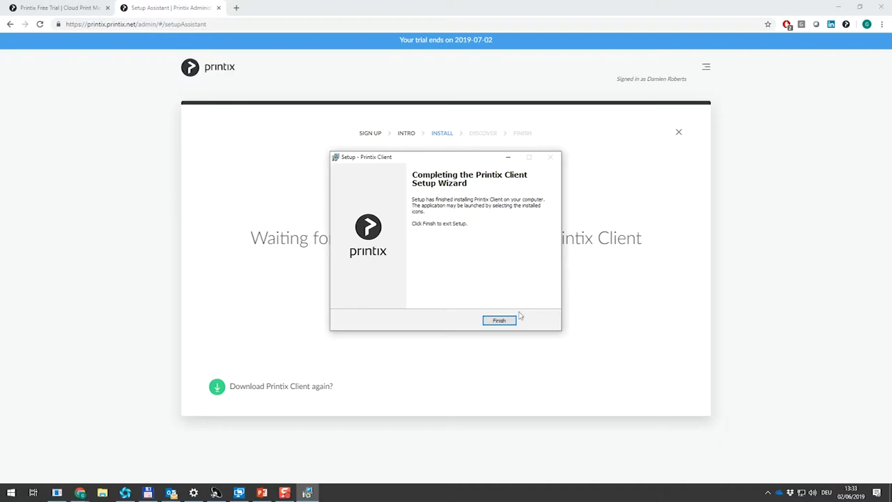
left_click(501, 322)
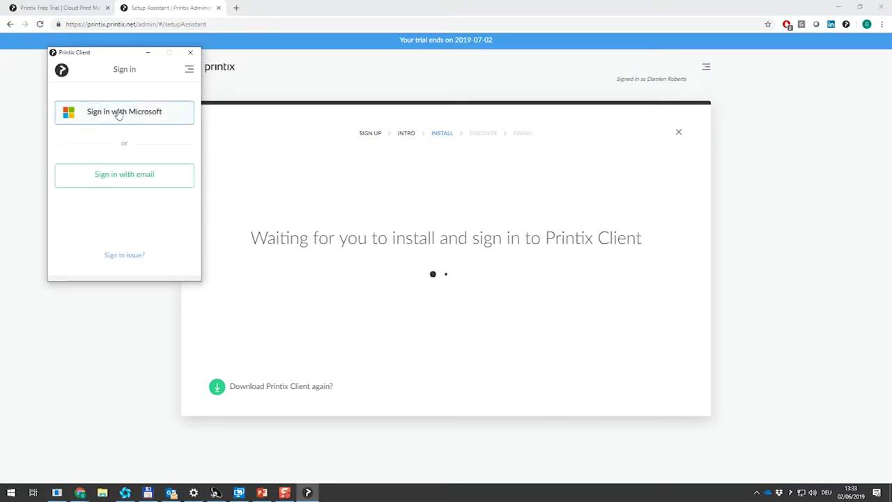
left_click(119, 115)
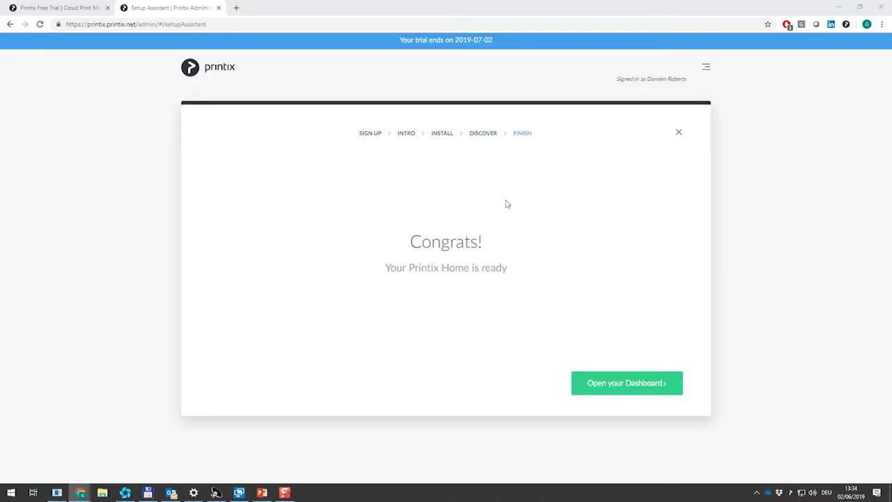
Open the dashboard showing 1 printer, 1 user and 1 computer, and go to the Networks list.
left_click(626, 391)
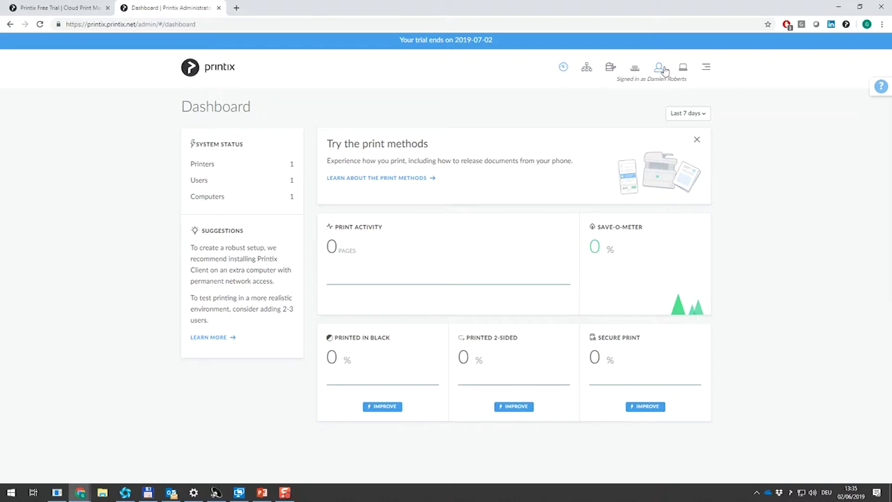
left_click(588, 70)
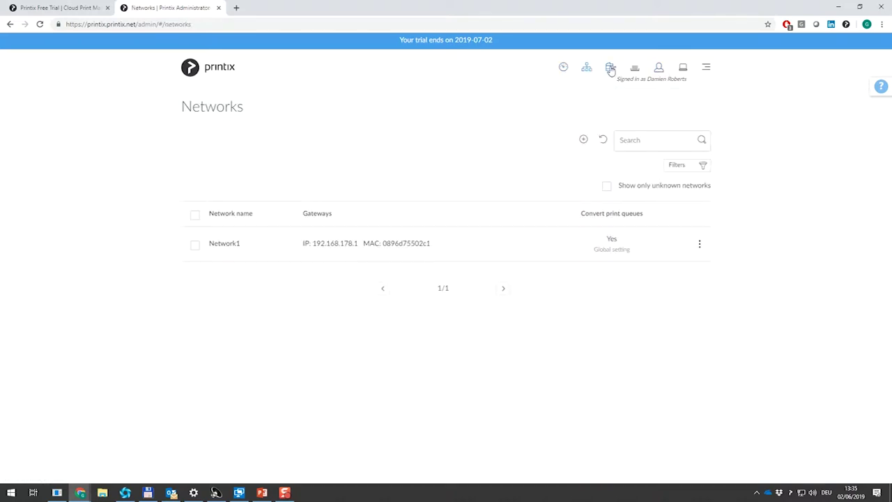
Browse the Printers, Print queues, Users and Computers lists, finishing back on Networks.
left_click(610, 69)
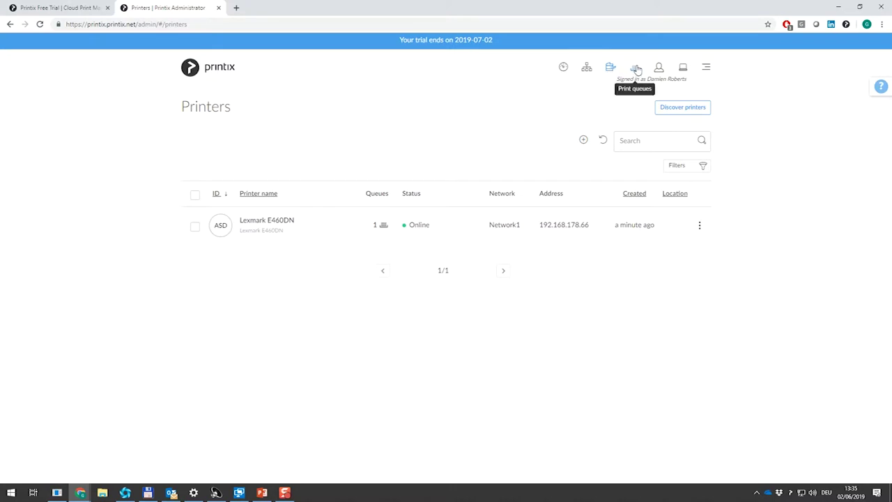
left_click(636, 69)
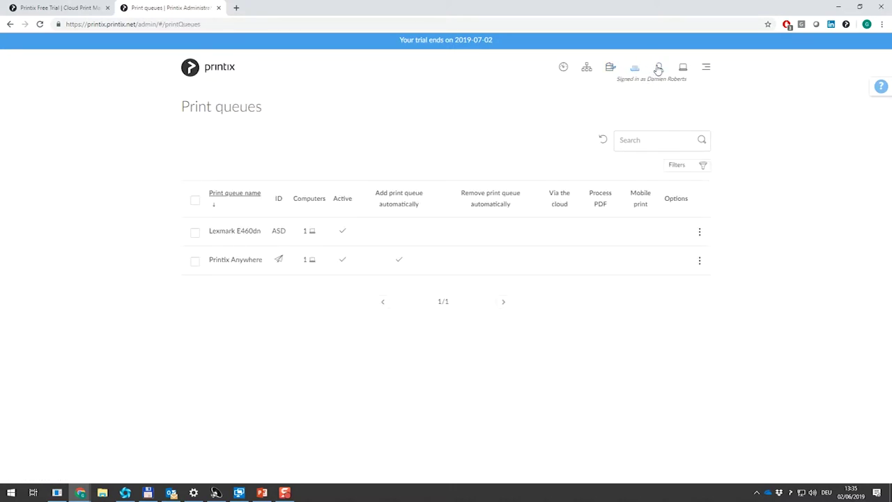
left_click(658, 69)
left_click(684, 69)
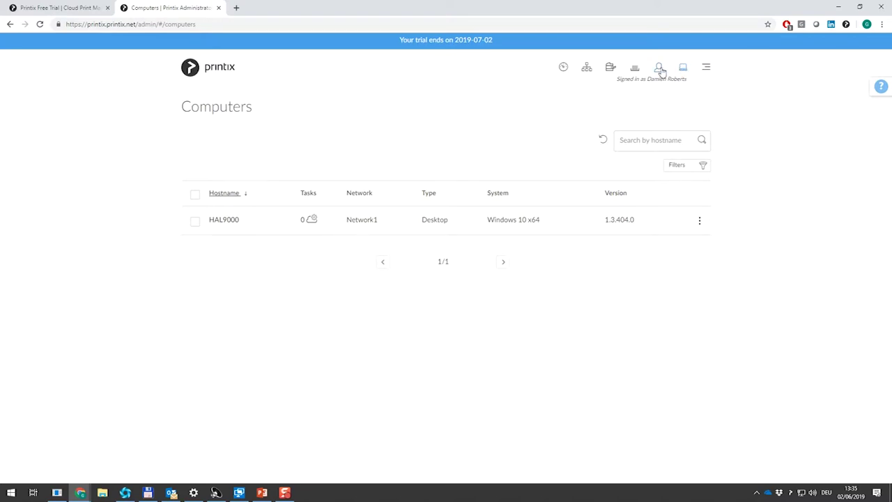
left_click(659, 69)
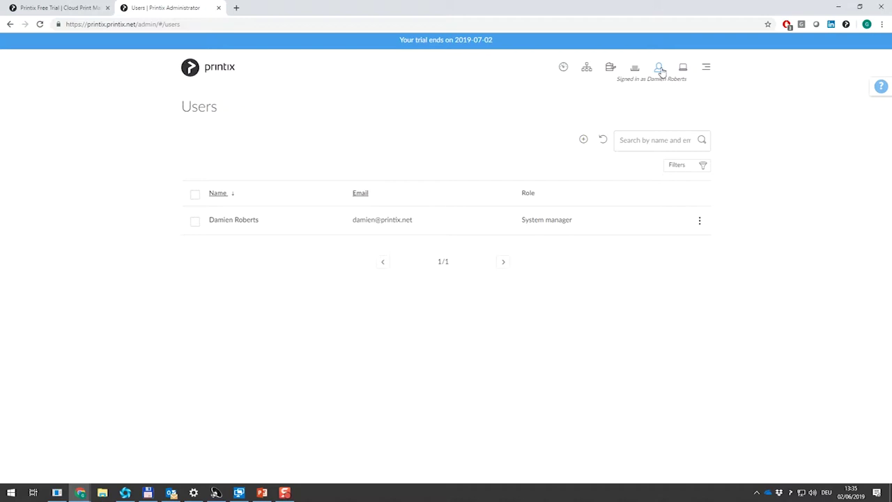
left_click(684, 68)
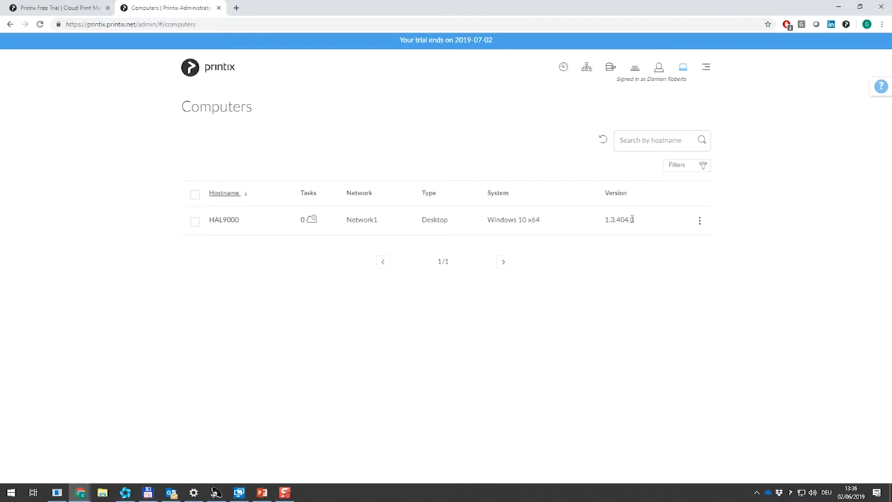
left_click(587, 69)
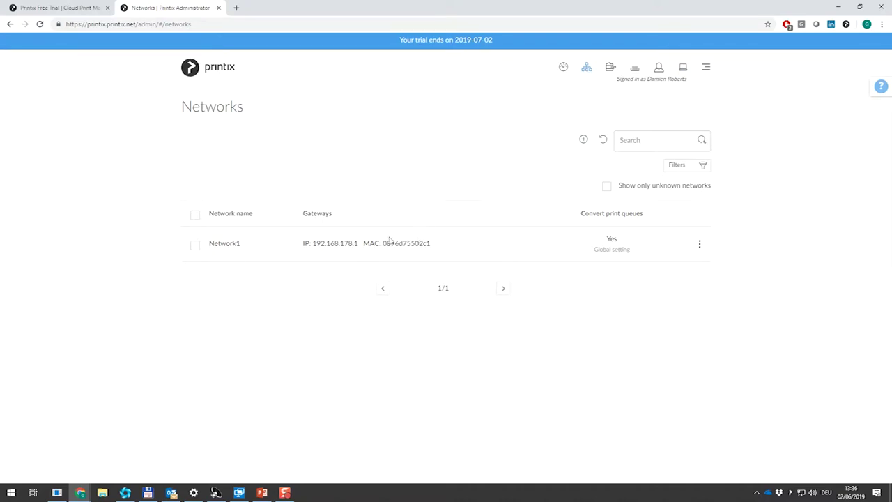
Rename Network1 to 'Printix LAN' and save it.
left_click(225, 245)
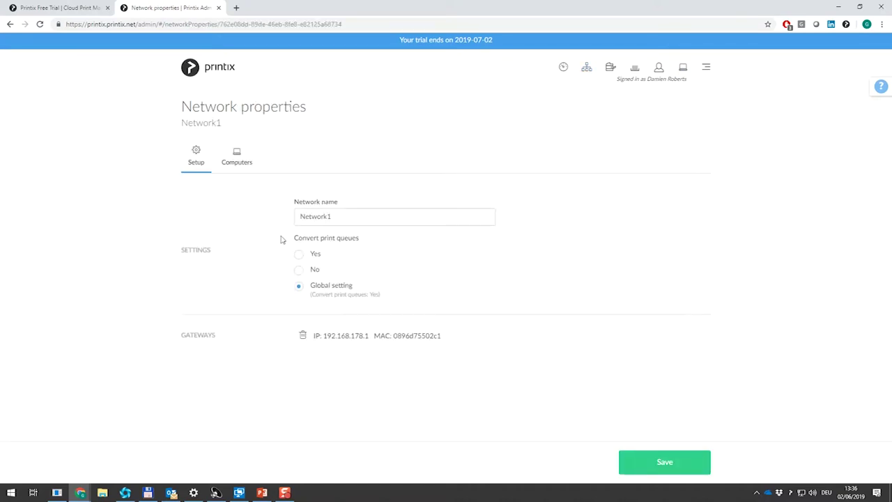
left_click_drag(347, 217, 259, 222)
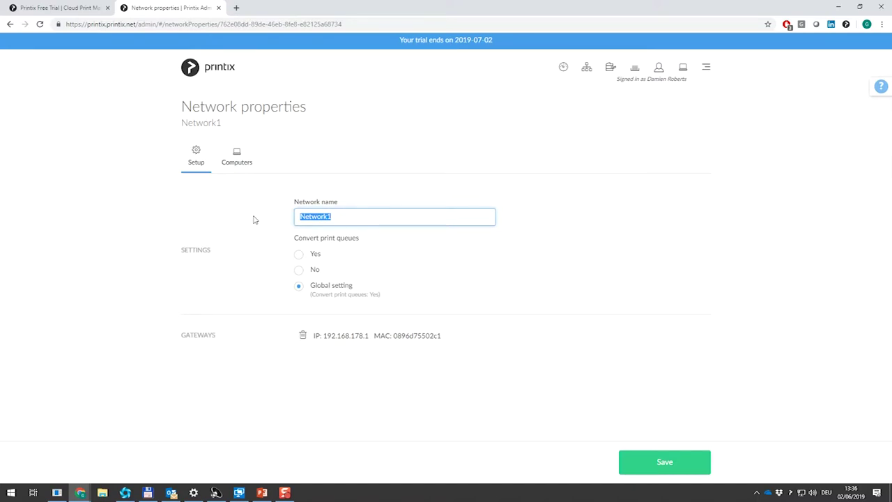
type("Printix LAN")
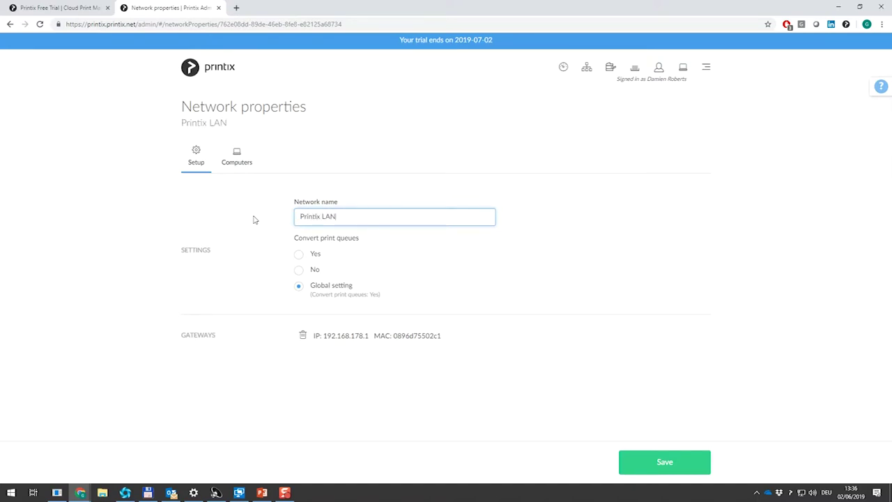
left_click(643, 453)
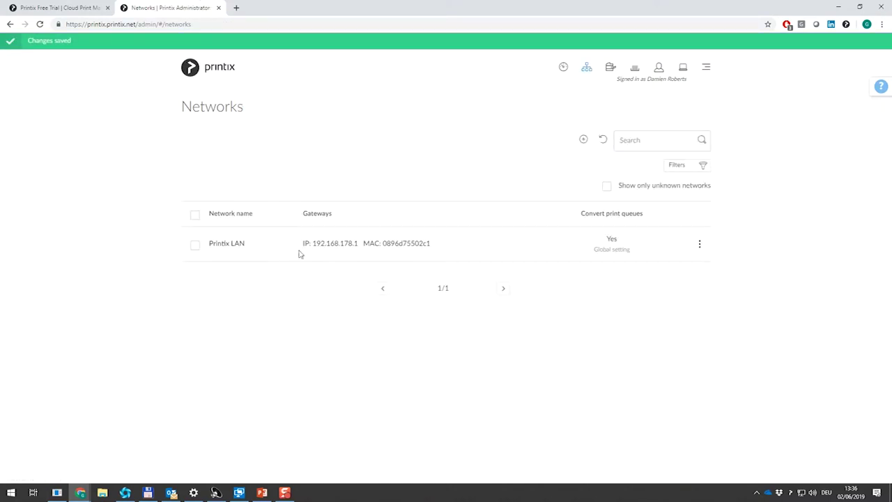
Highlight the network's gateway IP address and MAC address details.
left_click_drag(303, 248, 445, 249)
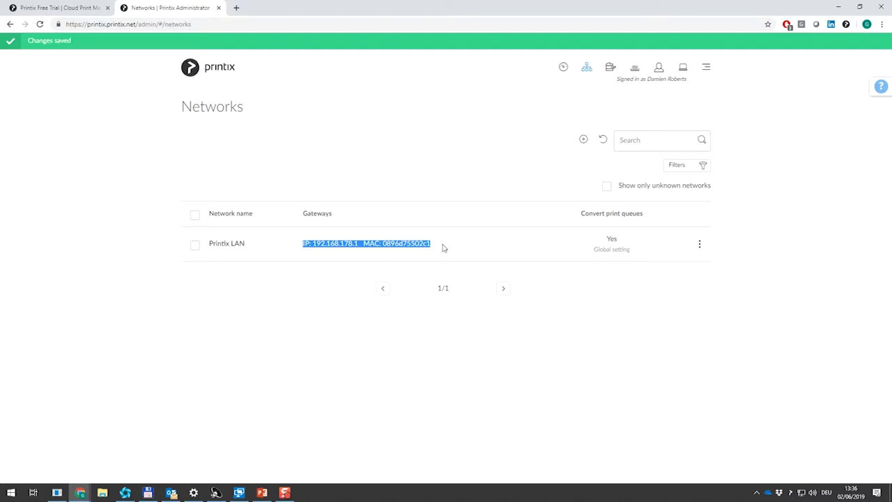
left_click(427, 241)
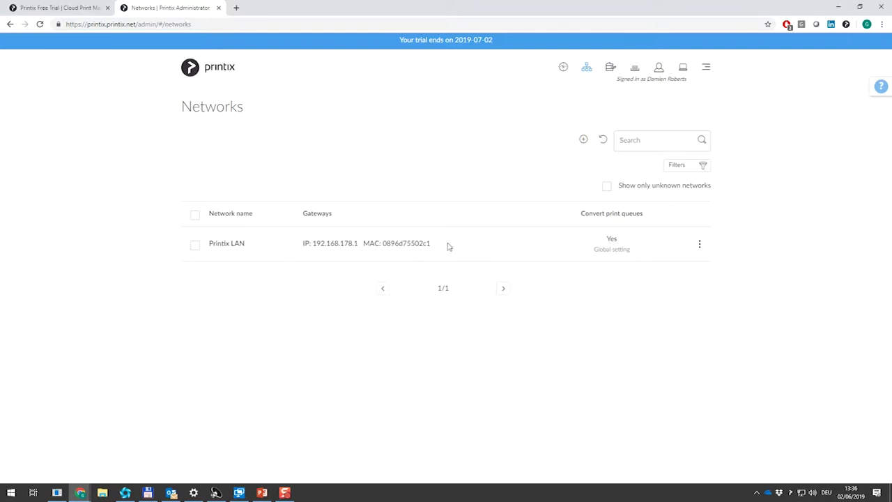
left_click_drag(358, 242, 303, 242)
left_click(365, 243)
left_click_drag(365, 243, 431, 244)
left_click(425, 251)
left_click_drag(438, 246, 296, 257)
left_click(334, 257)
left_click(610, 70)
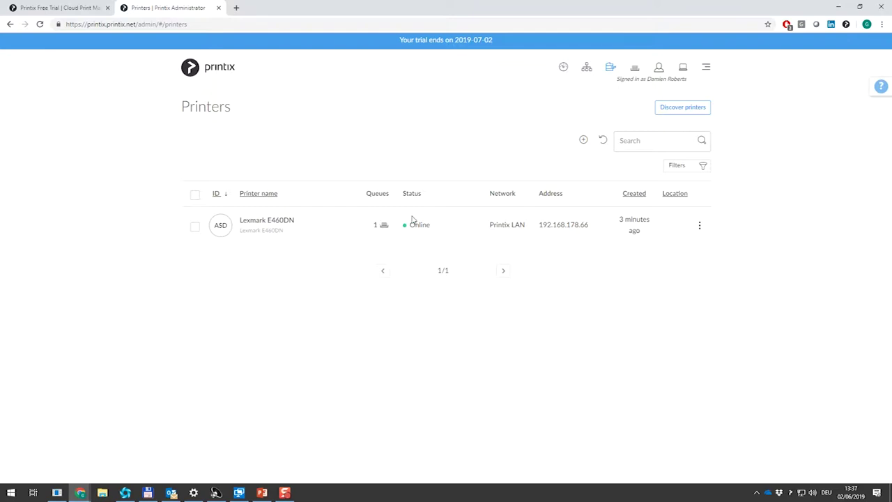
Point out Printix LAN as the printer's network, then open the Lexmark E460DN's properties.
left_click_drag(490, 227, 586, 224)
left_click(574, 227)
left_click(275, 222)
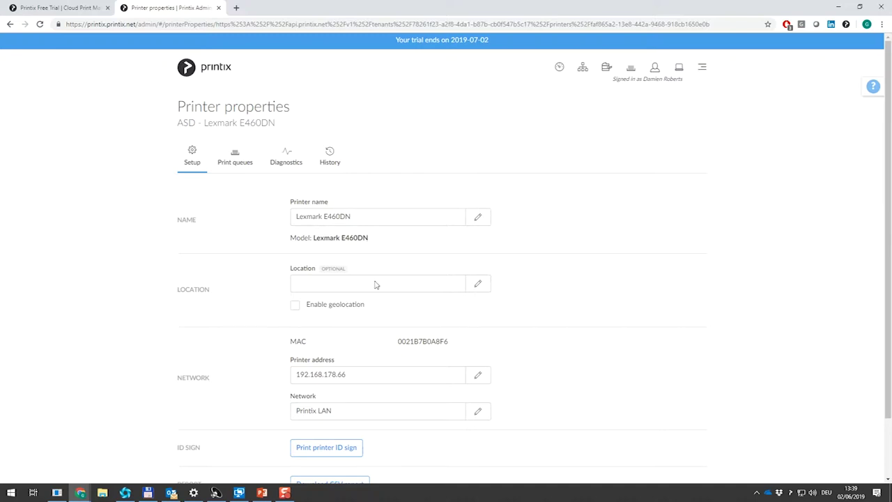
Set the Lexmark E460DN's location to 'Printix Germany' and save it.
left_click(478, 285)
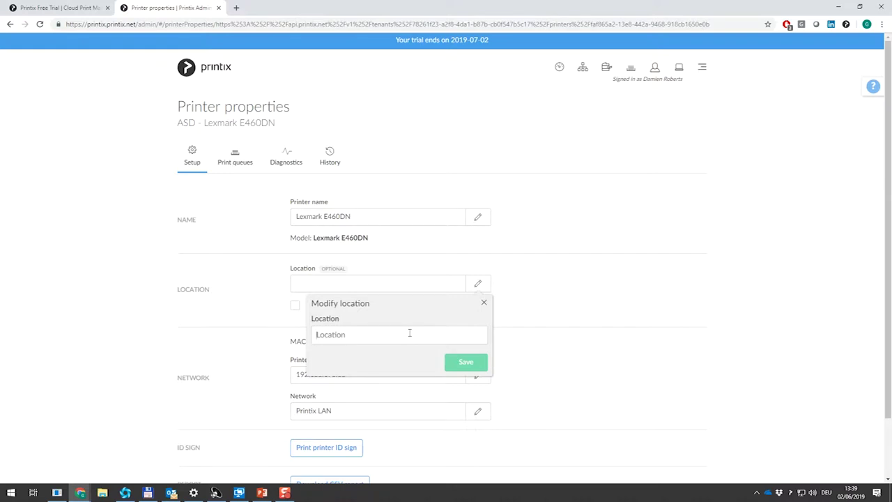
type("Printi")
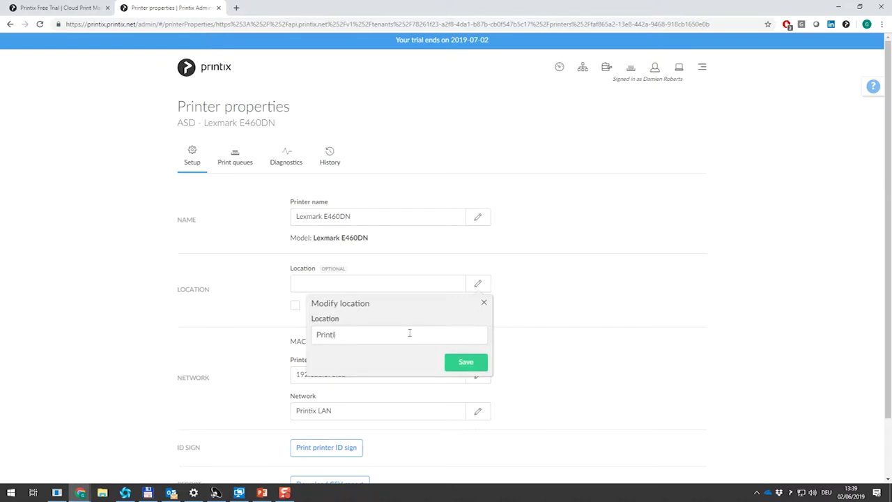
type("x Germany")
left_click(464, 363)
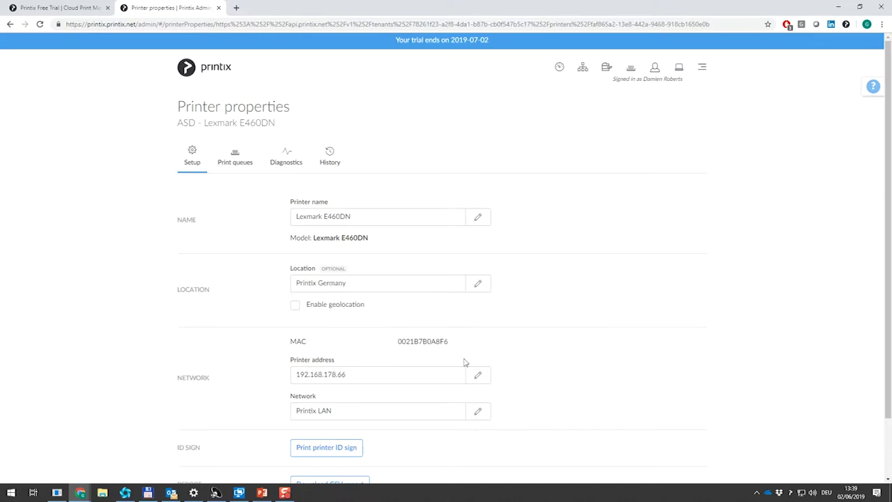
Enable geolocation for the printer and open its printable ID sign.
scroll(307, 299, "down", 1)
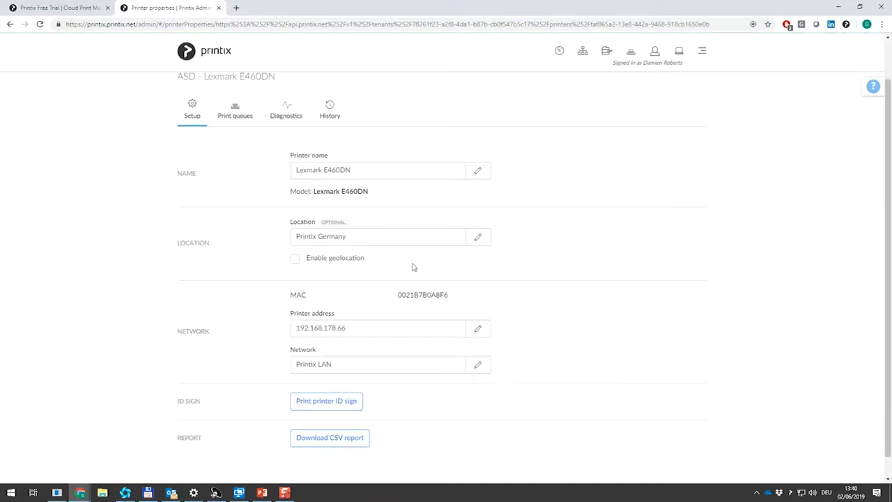
left_click(297, 260)
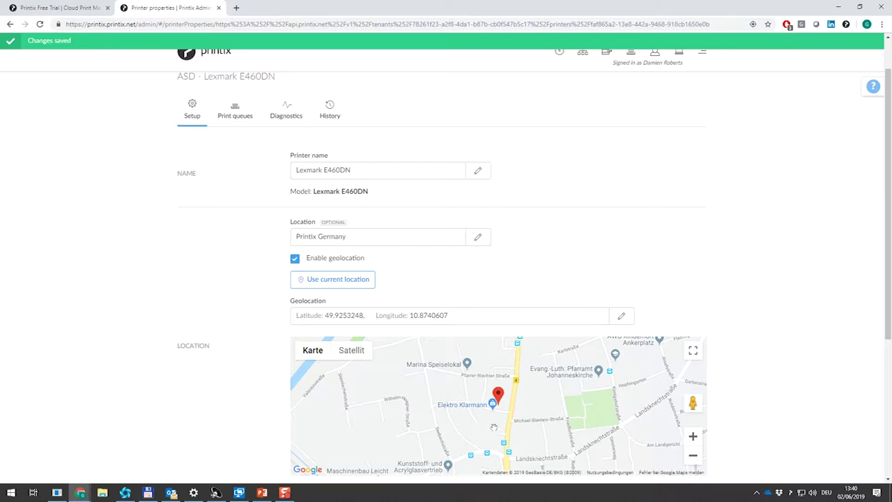
scroll(488, 418, "down", 3)
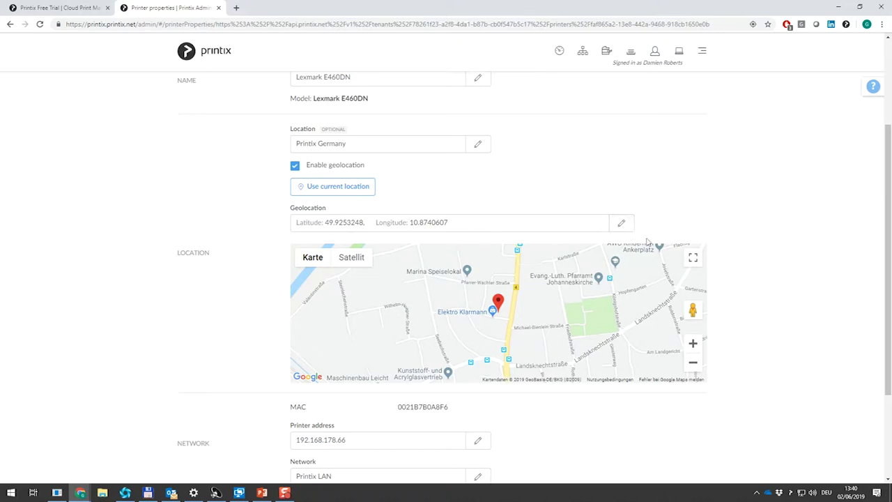
scroll(768, 326, "down", 3)
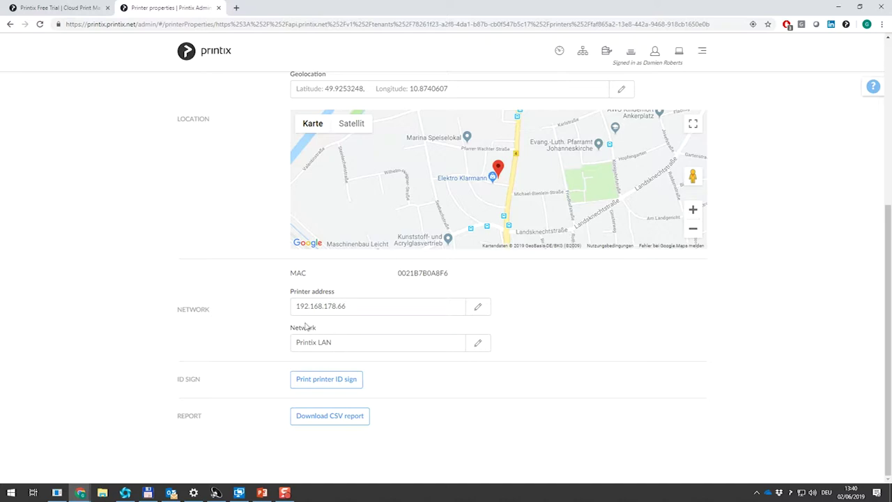
left_click(336, 385)
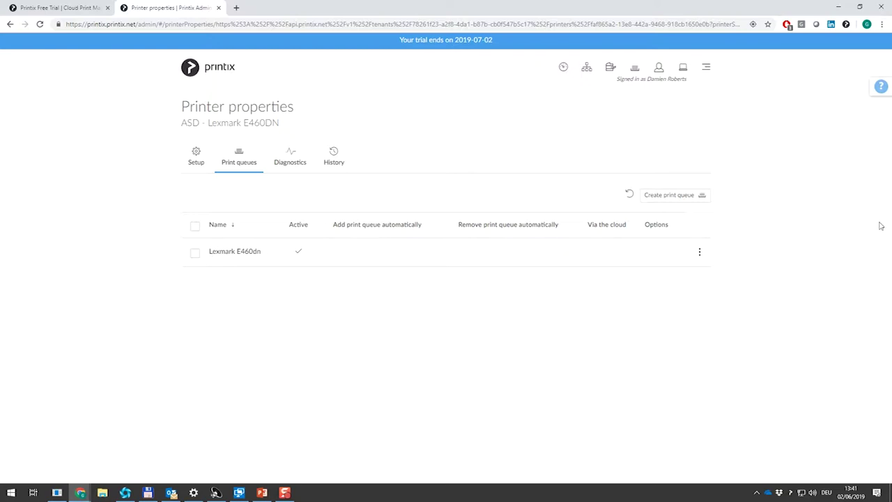
Bring Windows Printers & scanners settings over the browser, then hide it to return to Printix.
left_click_drag(891, 49, 509, 35)
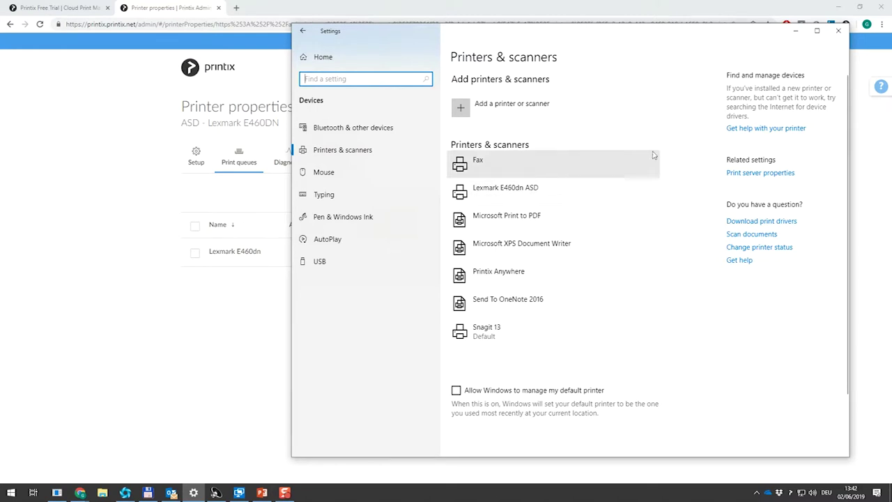
left_click(796, 31)
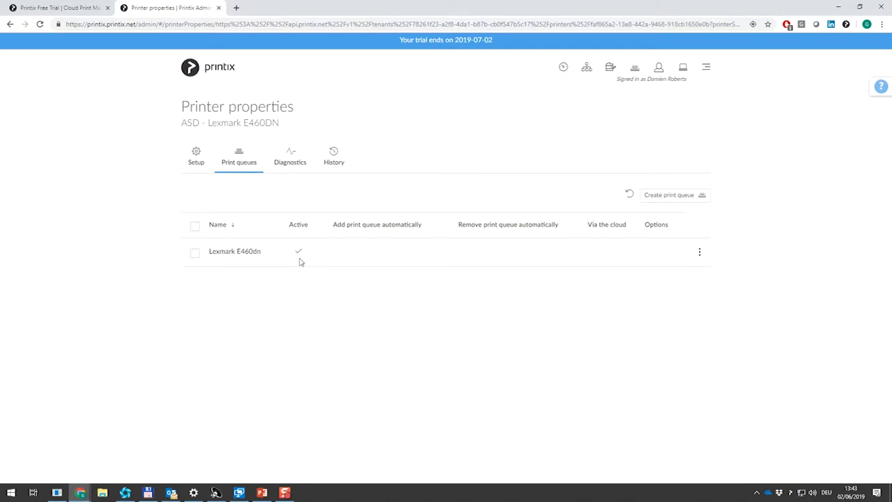
Open the Lexmark E460dn queue's properties and snap the browser beside Windows Printers & scanners.
left_click(245, 253)
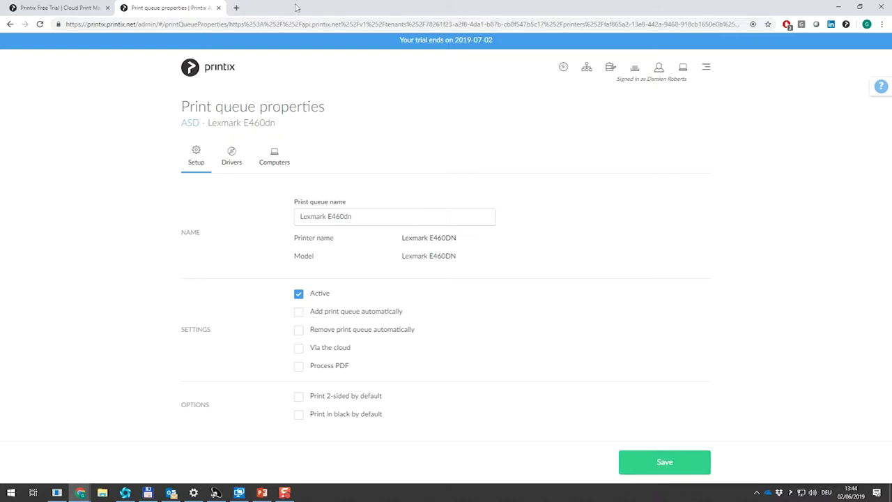
left_click_drag(333, 14, 1, 209)
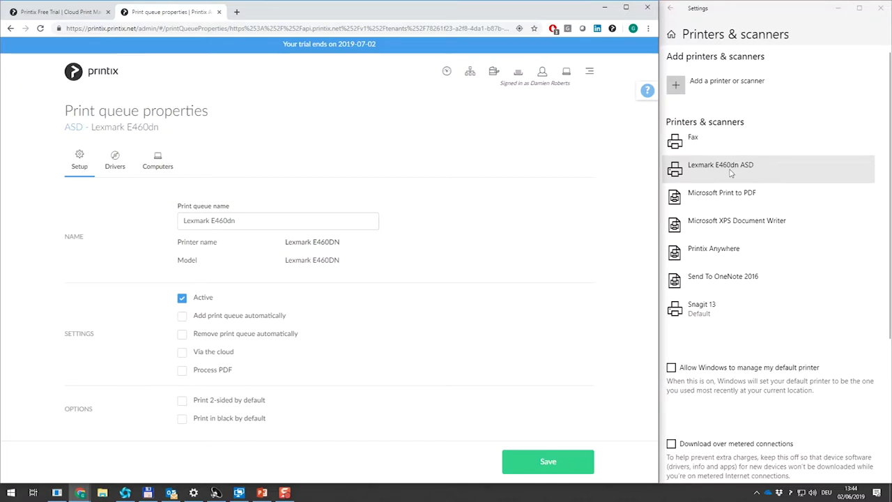
Rename the print queue to 'Lexmark E460dn (Test)' and save it.
left_click(332, 225)
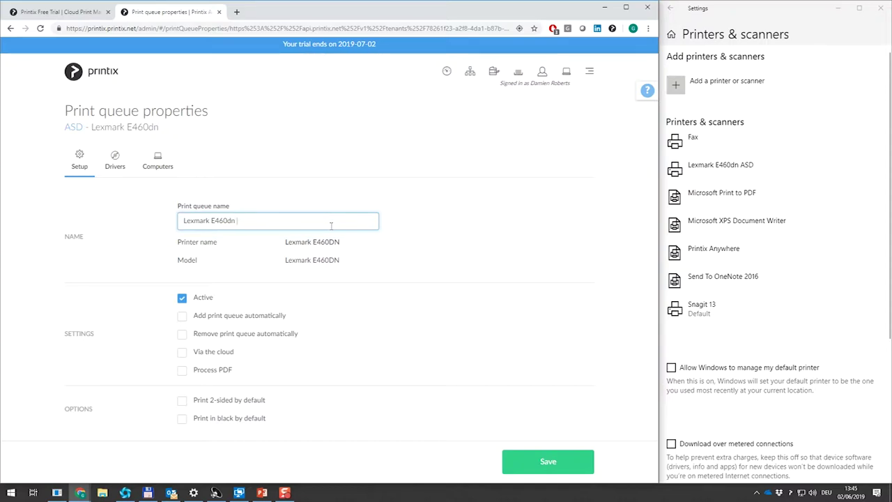
type("(Test)")
left_click(550, 461)
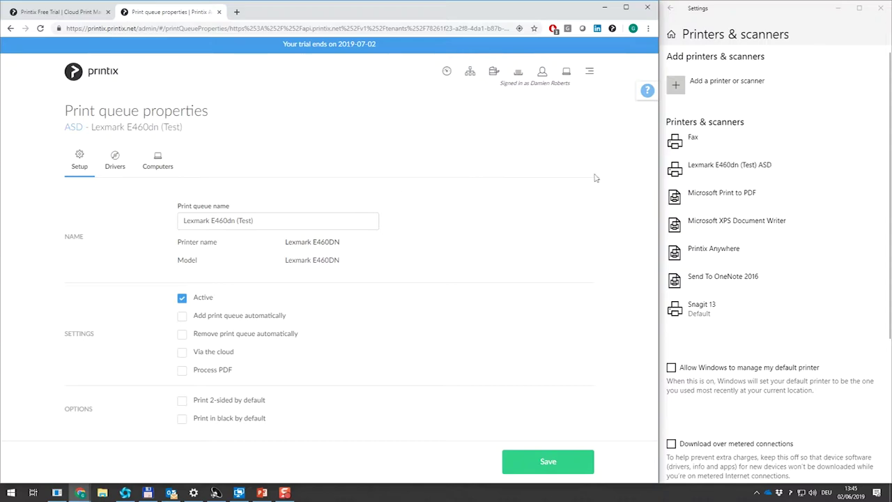
Remove the Lexmark (Test) printer from Windows Printers & scanners.
left_click(741, 165)
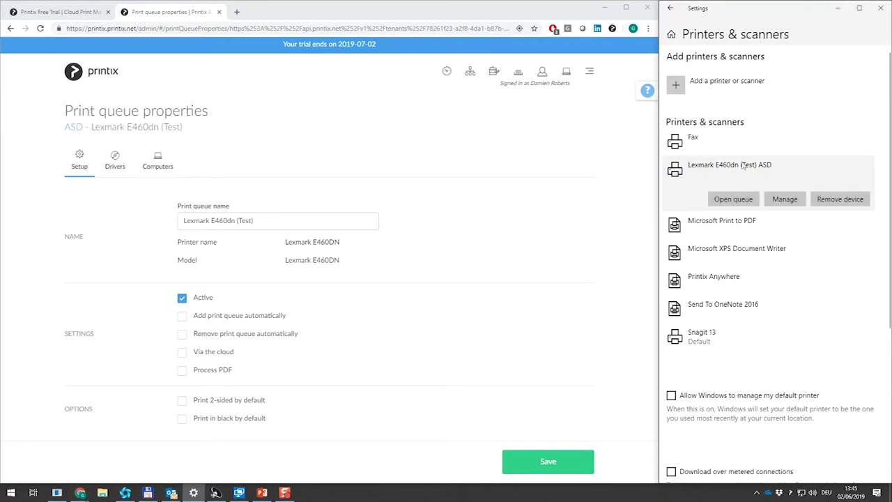
left_click(840, 199)
left_click(812, 171)
Enable Add print queue automatically on the Lexmark E460dn (Test) queue and save.
left_click(512, 137)
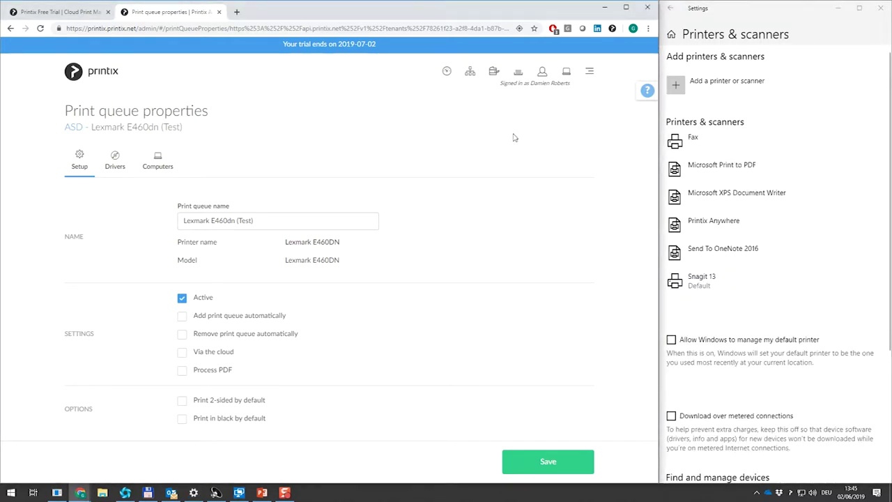
left_click(182, 317)
left_click(544, 463)
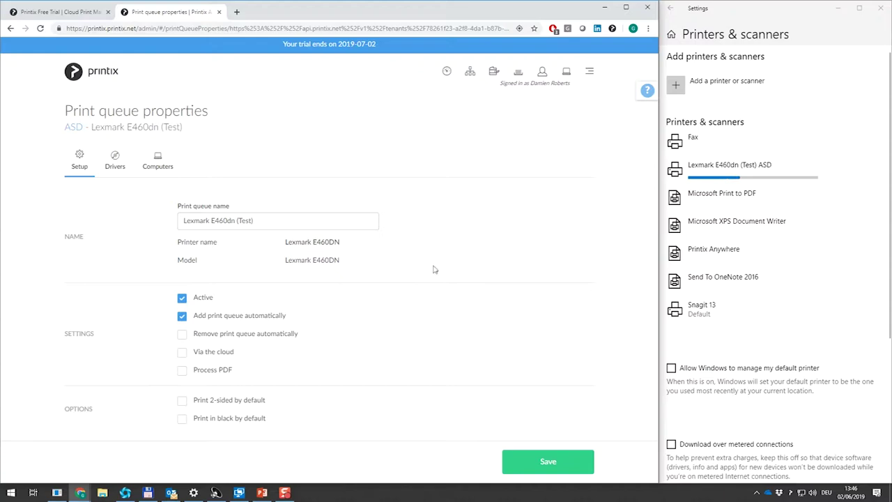
left_click_drag(288, 221, 178, 223)
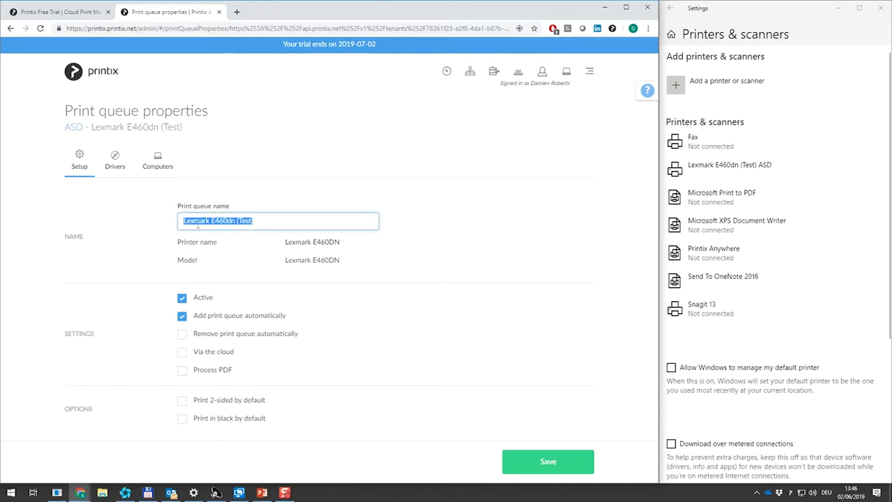
left_click(114, 164)
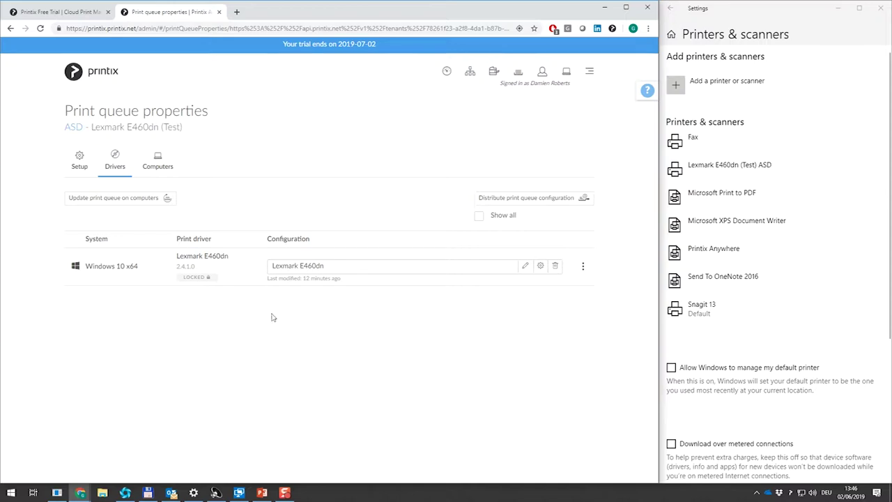
left_click(83, 164)
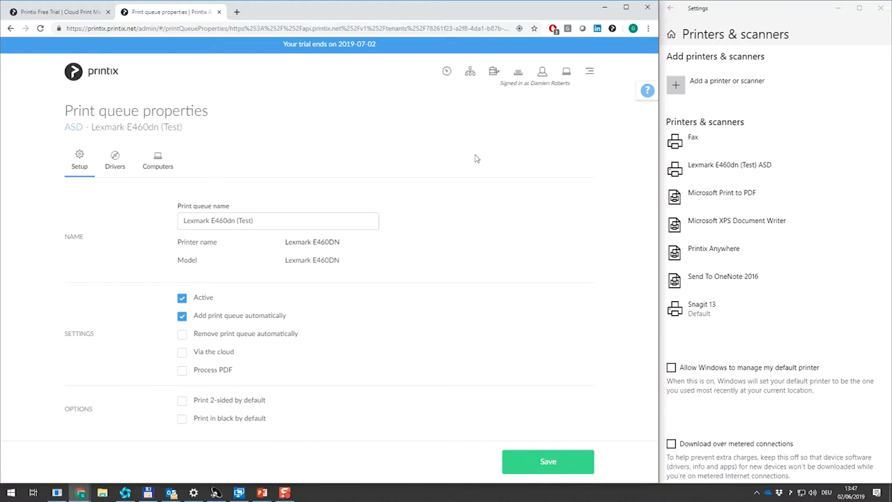
Print the current Printix page with Ctrl+P to the Lexmark E460dn (Test) destination.
key("ctrl+p")
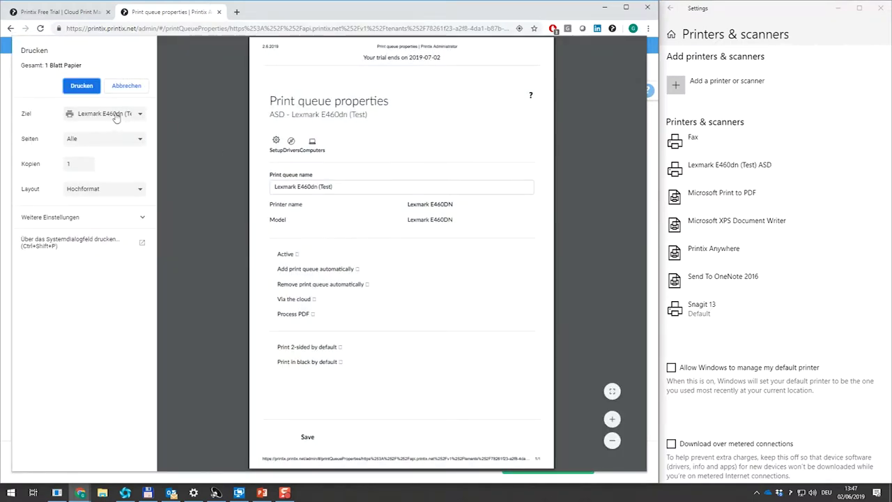
left_click(81, 86)
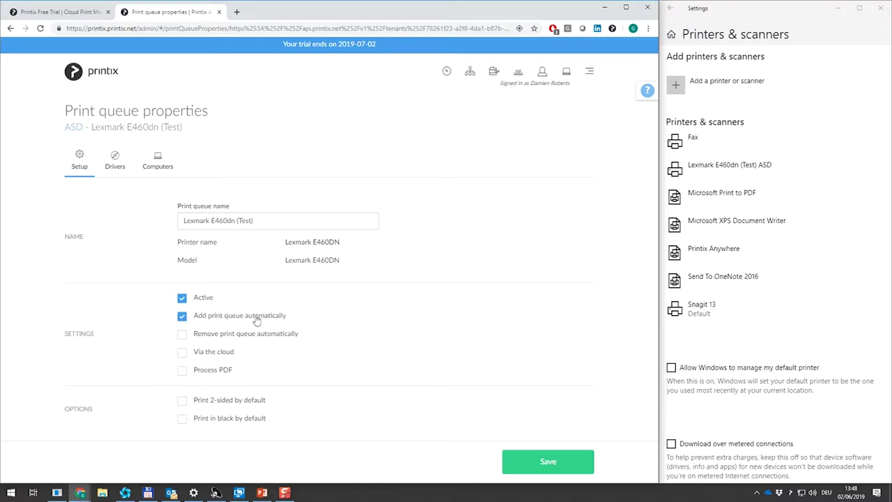
Verify the printer and computer HAL9000 both show the Printix LAN network.
left_click(494, 71)
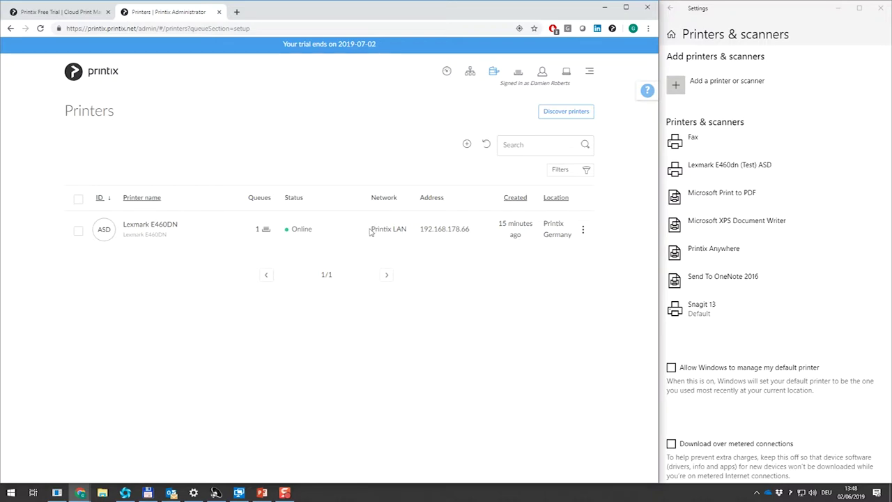
left_click_drag(370, 230, 411, 232)
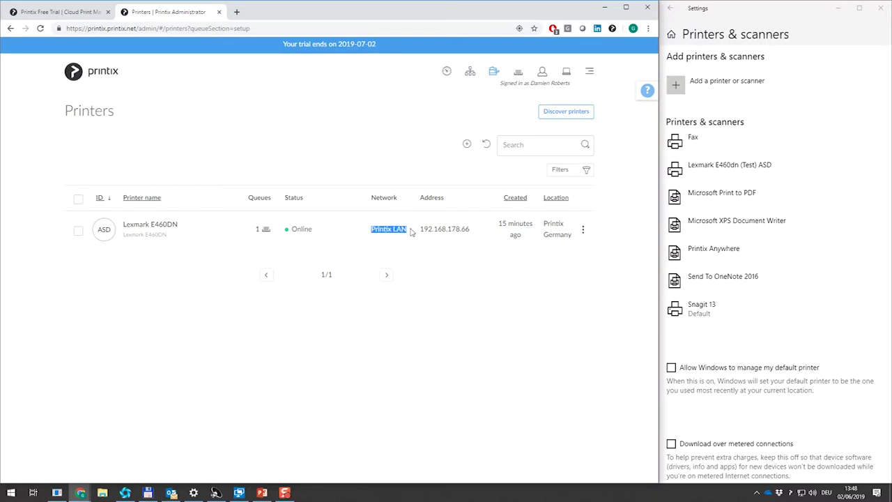
left_click(566, 72)
left_click_drag(226, 223, 277, 236)
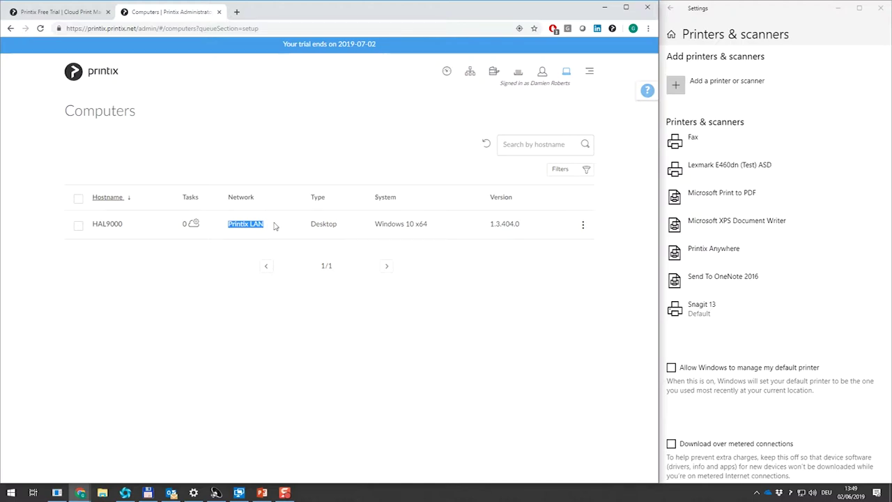
left_click(266, 230)
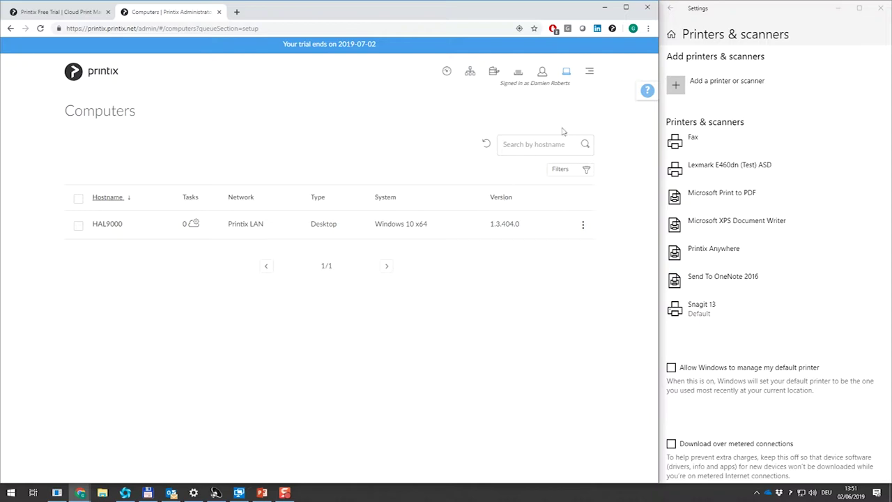
In Authentication, synchronize Azure groups using the admin account and accept the organisation permissions.
left_click(589, 72)
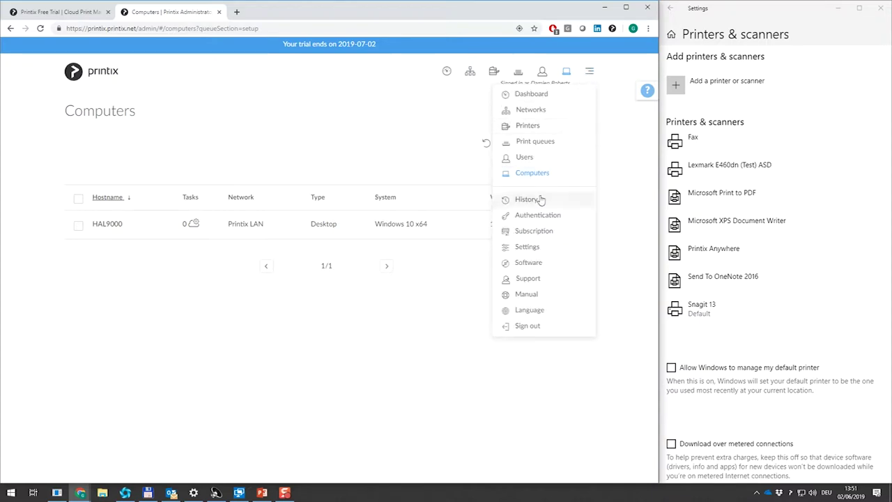
left_click(524, 217)
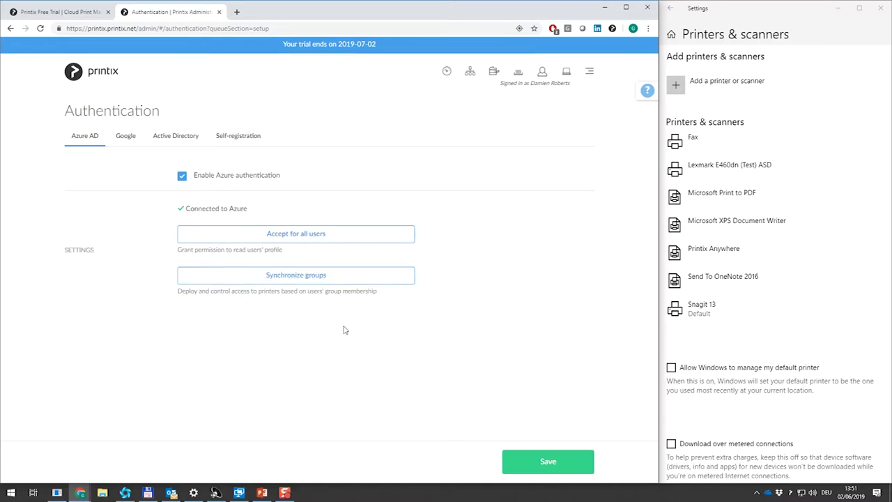
left_click(312, 277)
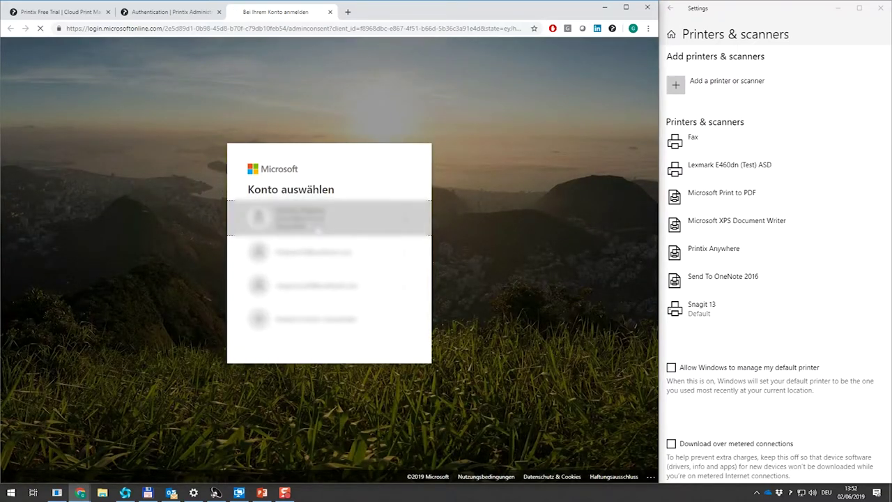
left_click(317, 222)
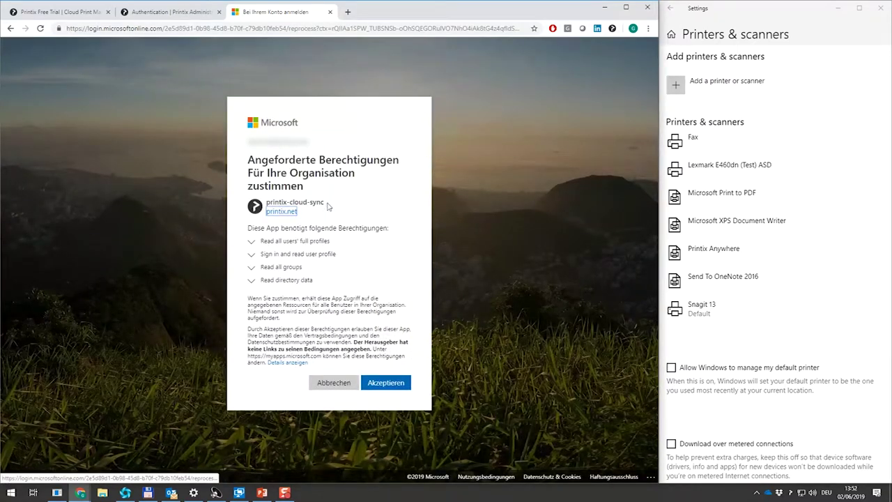
left_click(383, 384)
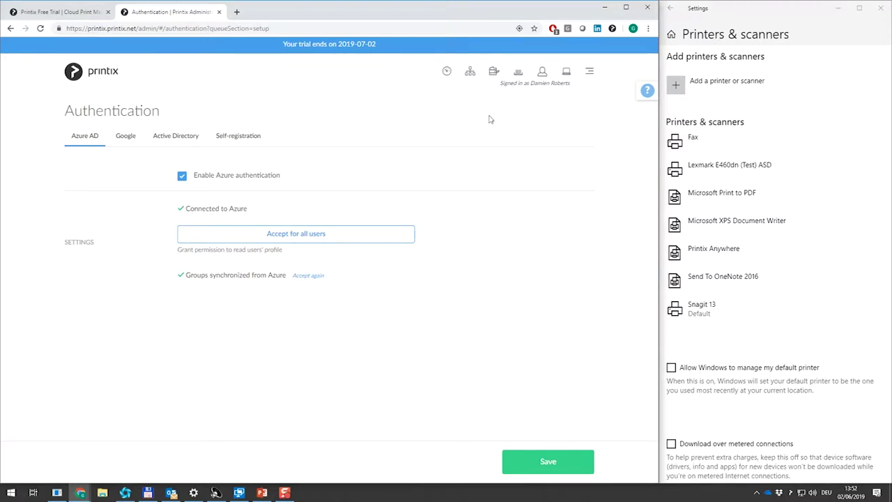
left_click(494, 71)
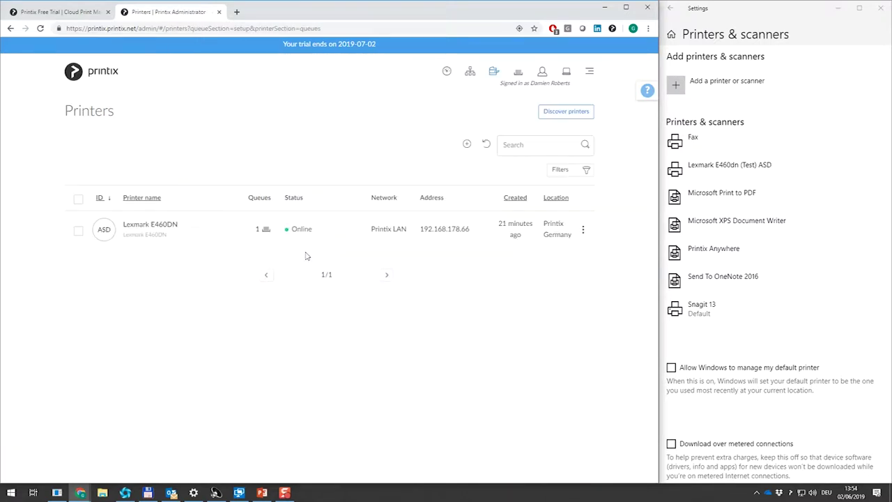
Create a print queue named E460DN (Admins) on the Lexmark printer and open it.
left_click(264, 230)
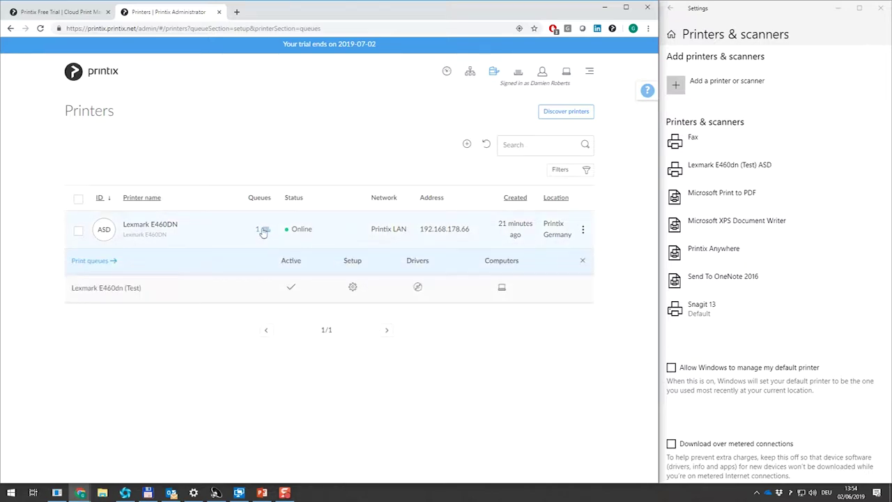
left_click(89, 261)
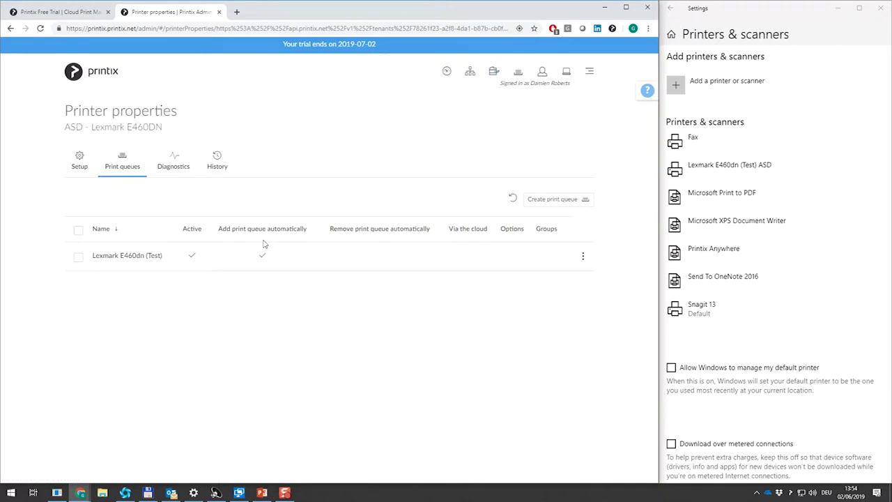
left_click(550, 201)
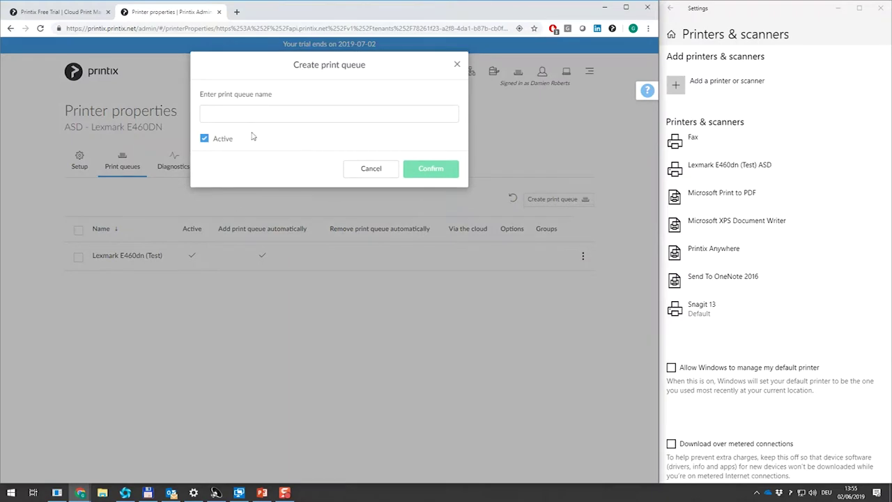
left_click(251, 115)
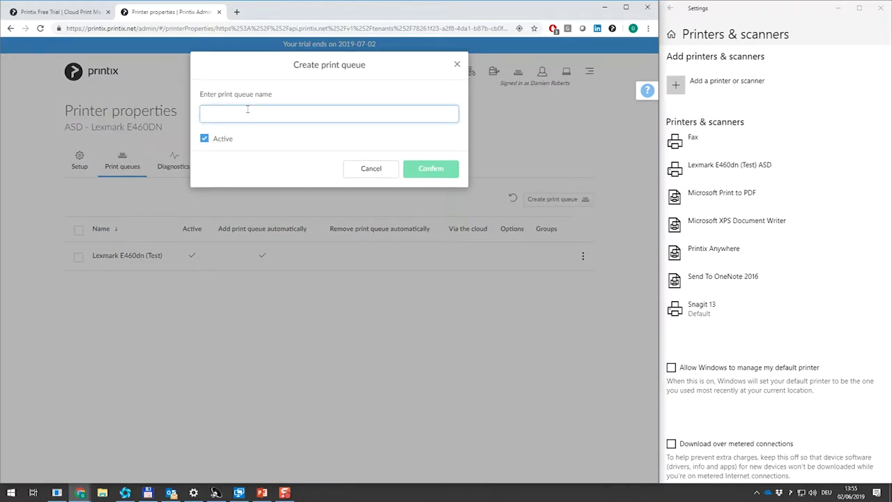
type("E460DN (Admins")
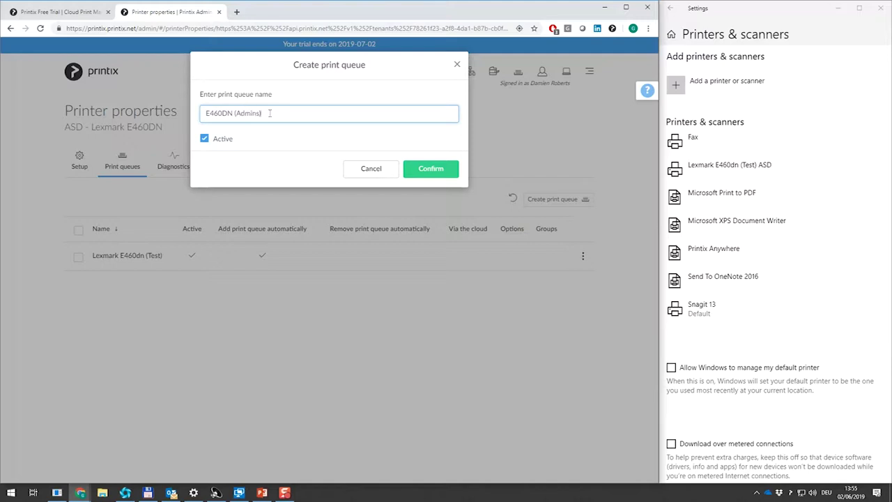
left_click(408, 171)
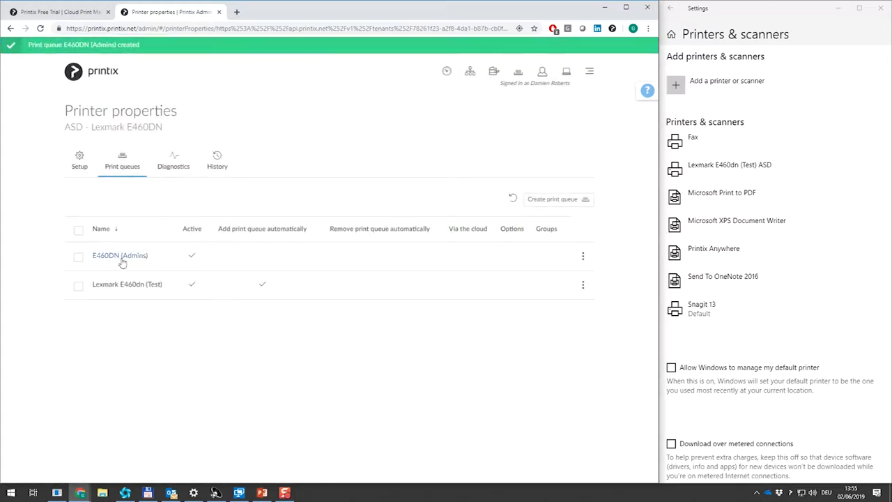
left_click(121, 257)
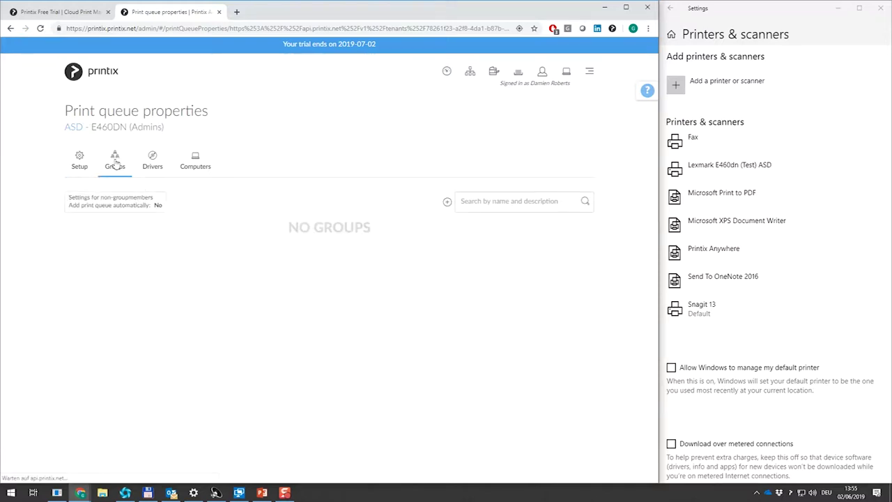
Assign AA Secure print level 1 to E460DN (Admins) with automatic adding and exclusive access.
left_click(448, 202)
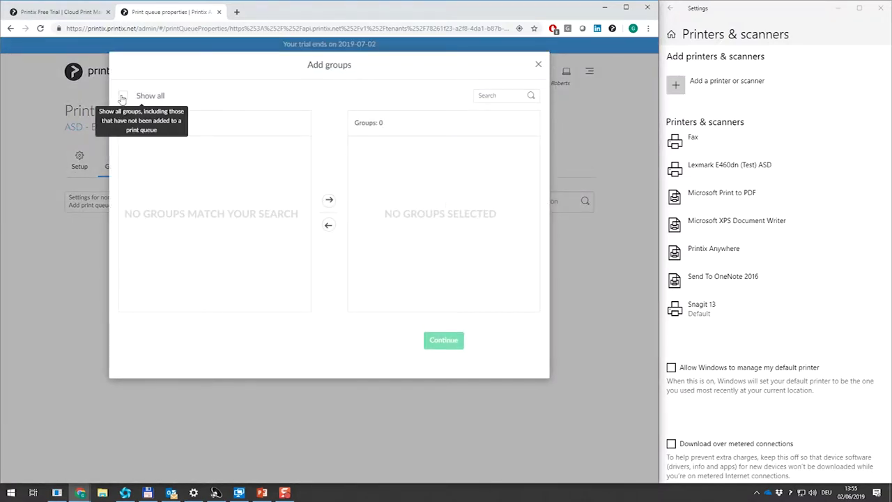
left_click(123, 96)
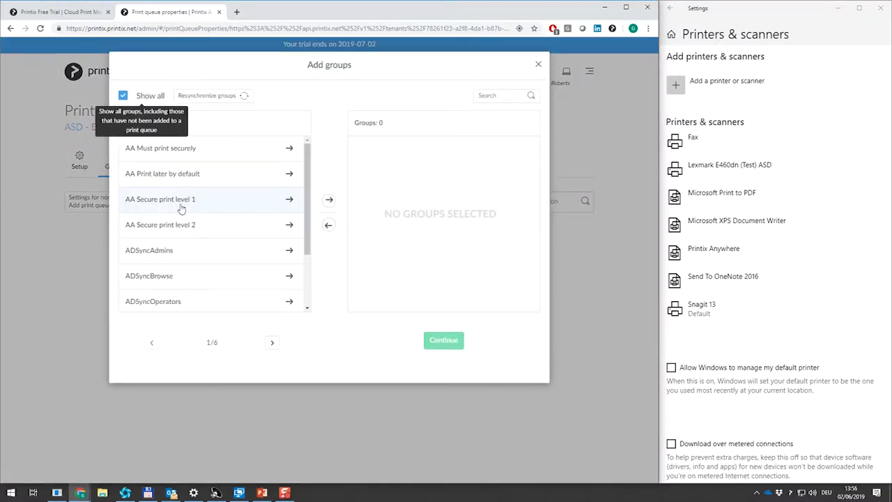
left_click(235, 202)
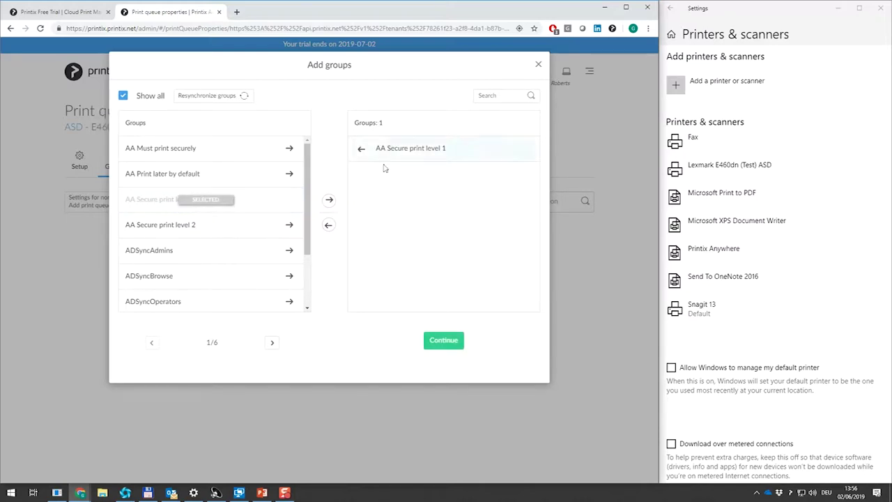
left_click(442, 342)
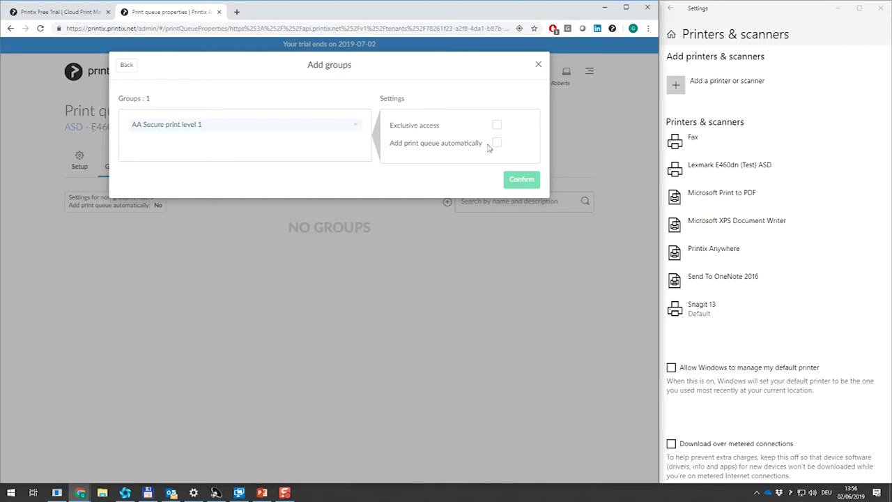
left_click(497, 143)
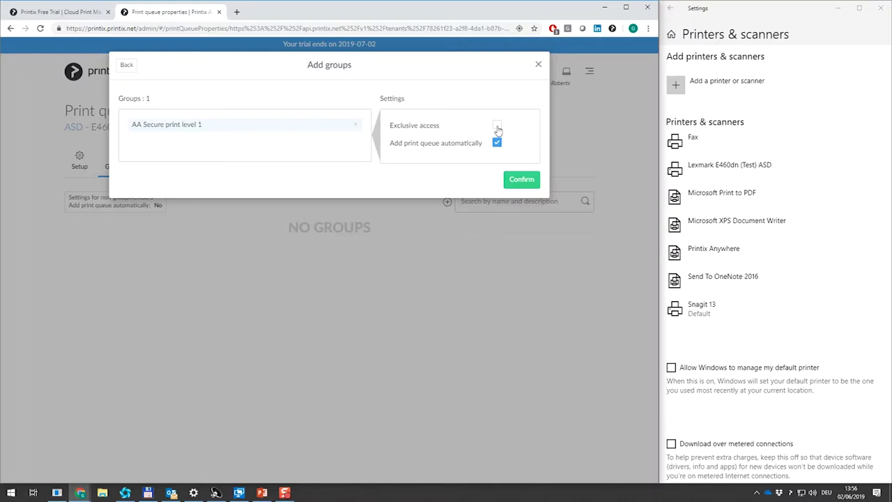
left_click(498, 129)
left_click(520, 179)
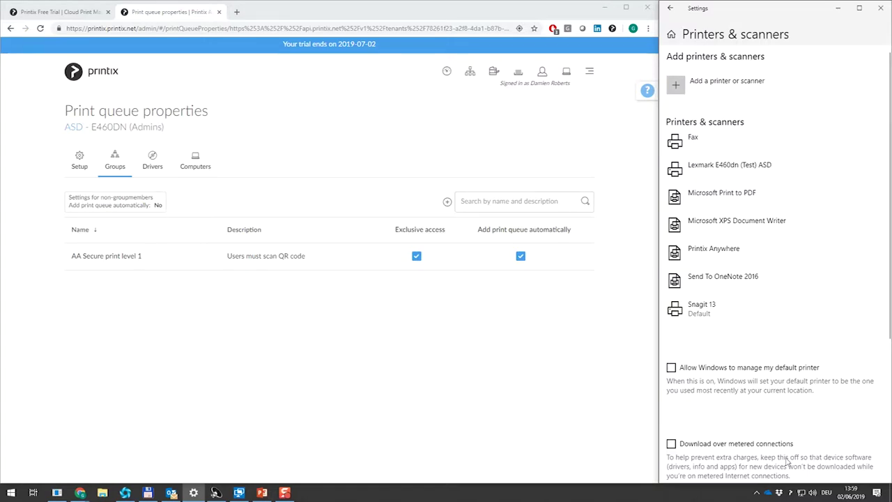
Turn off Exclusive access and Add print queue automatically for AA Secure print level 1.
right_click(791, 493)
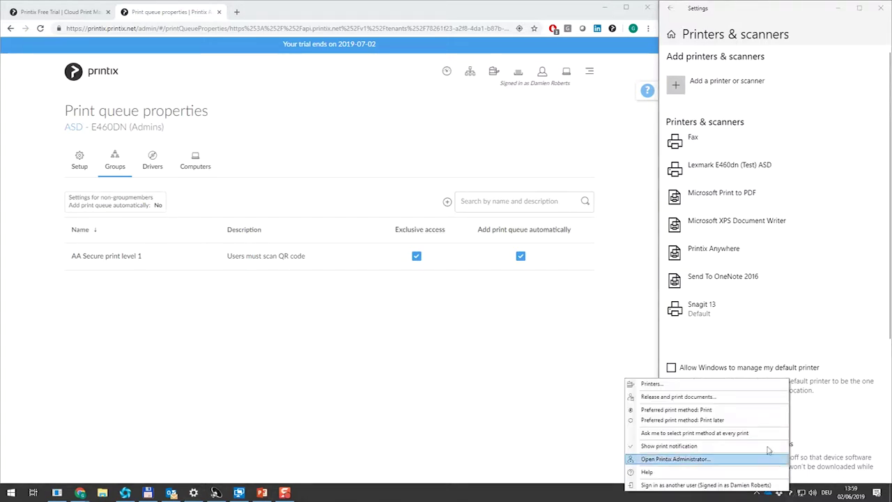
left_click(681, 384)
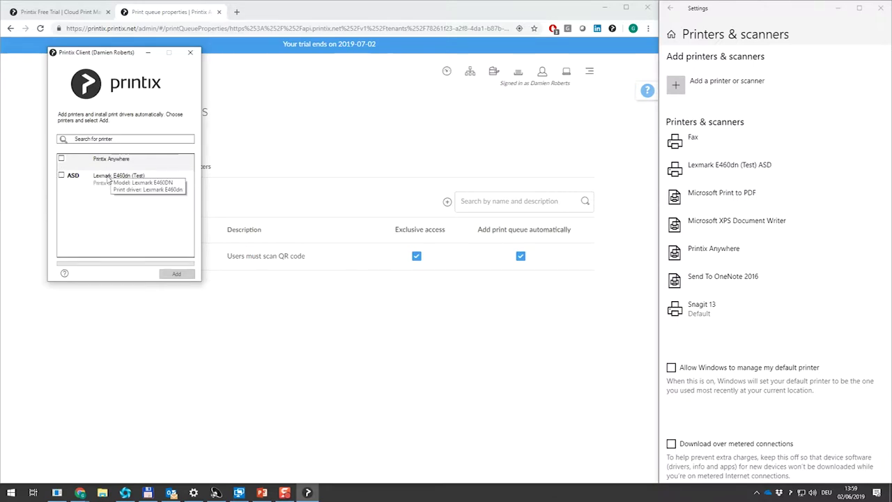
left_click(190, 52)
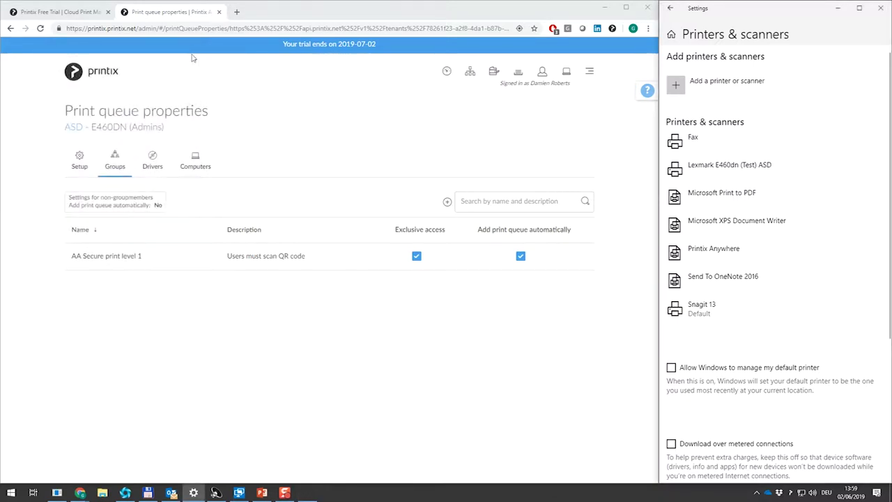
left_click(417, 257)
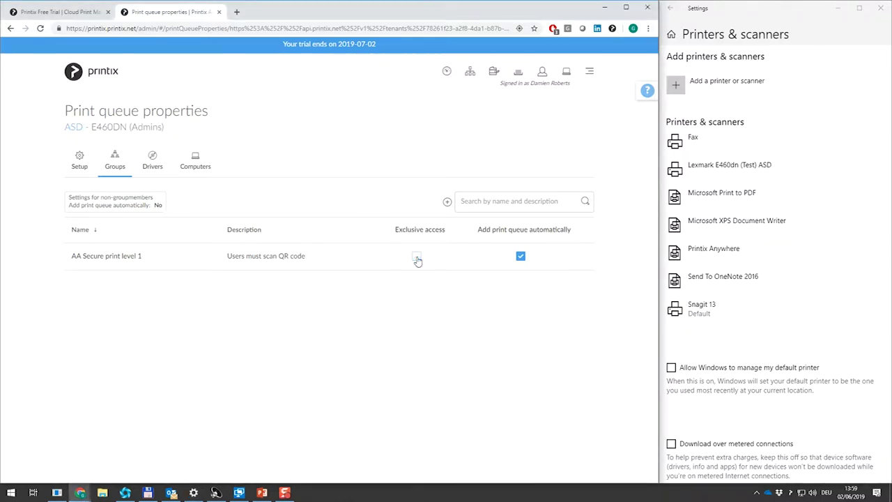
left_click(521, 255)
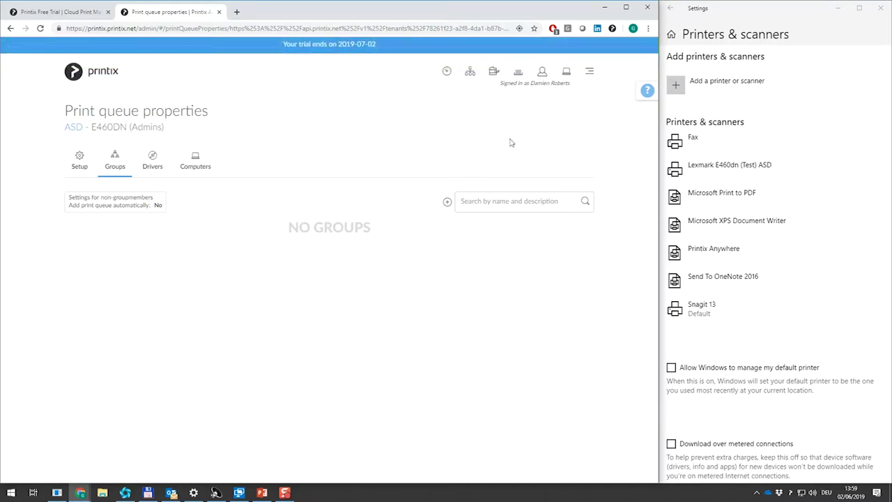
right_click(791, 492)
Install E460DN (Admins) from the Printix Client printer list, so Windows shows E460DN (Admins) ASD.
left_click(653, 386)
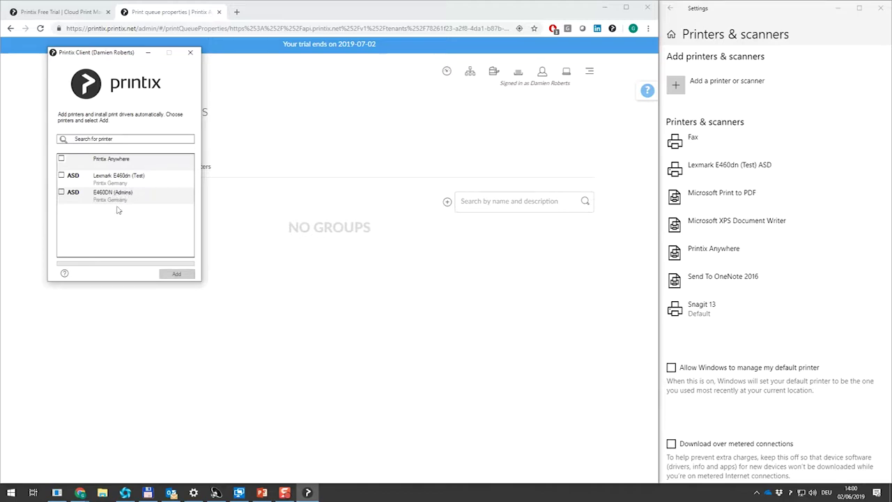
left_click(62, 194)
left_click(177, 274)
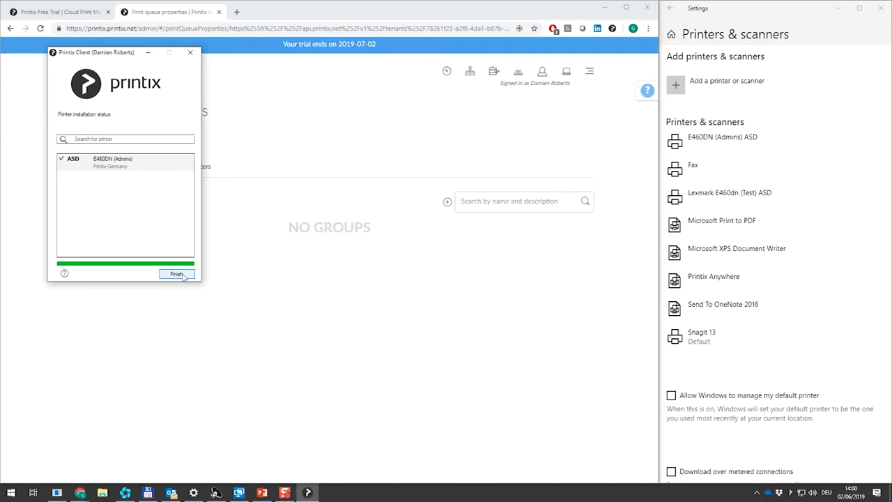
left_click(177, 274)
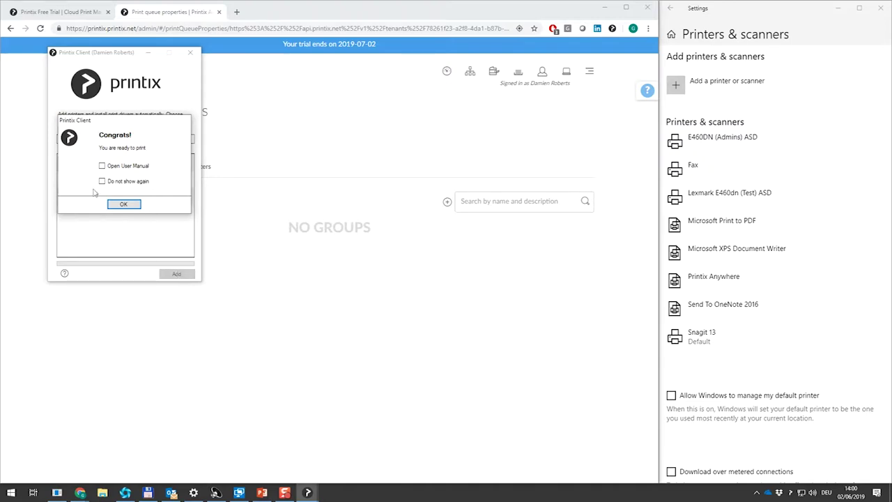
Open the Printix User Manual from the install confirmation, skim it, then return to queue properties.
left_click(103, 166)
left_click(124, 204)
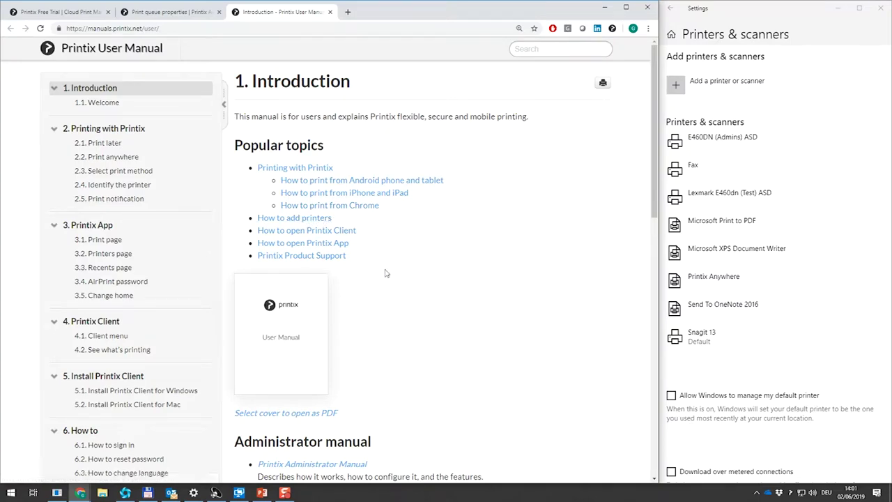
scroll(384, 273, "down", 6)
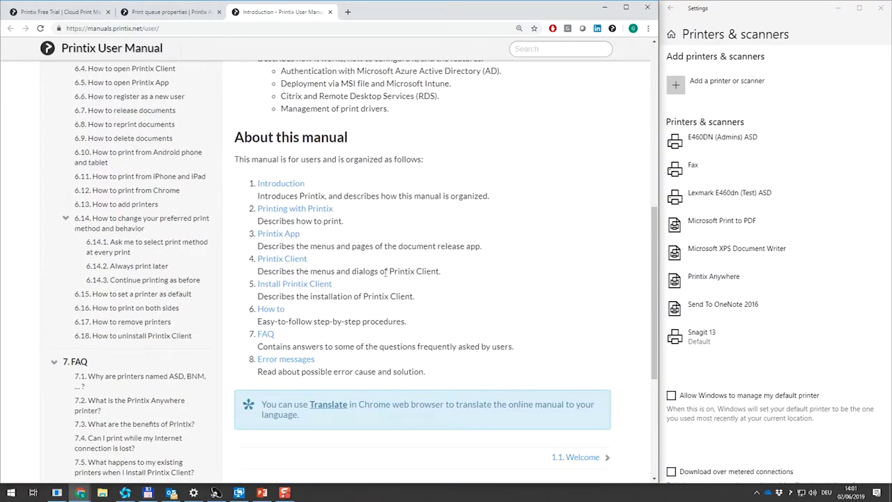
scroll(384, 273, "up", 6)
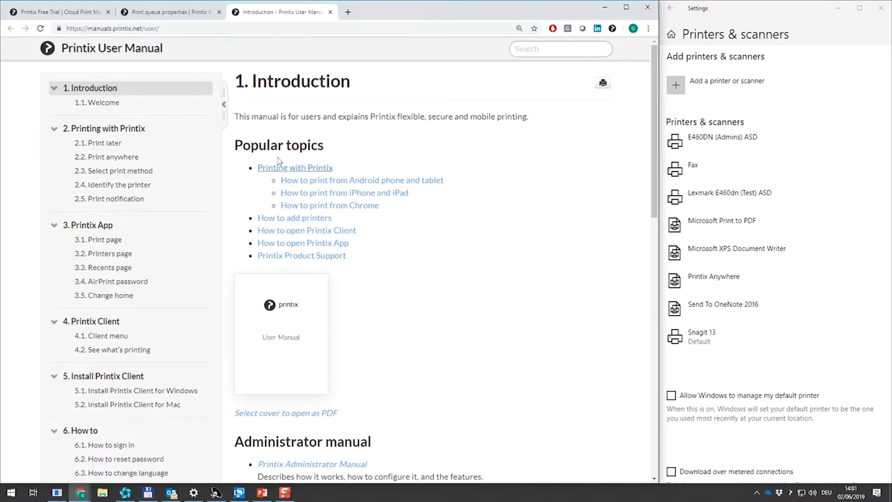
left_click(176, 13)
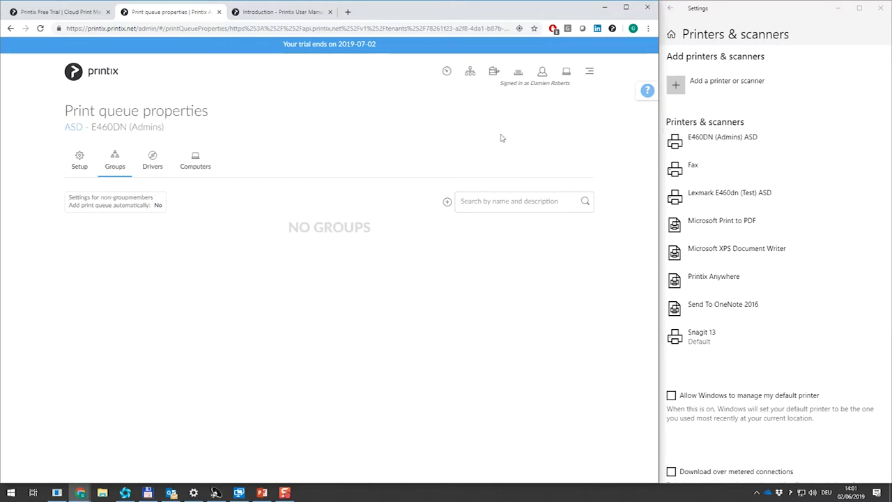
Rename the print queue from E460DN (Admins) to E460DN in Setup and save.
left_click(79, 168)
left_click_drag(213, 220, 322, 221)
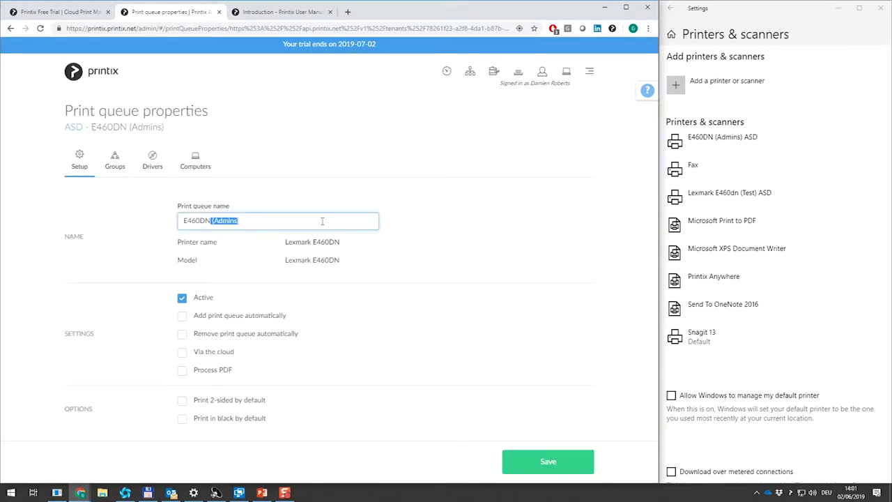
key("BackSpace")
key("Return")
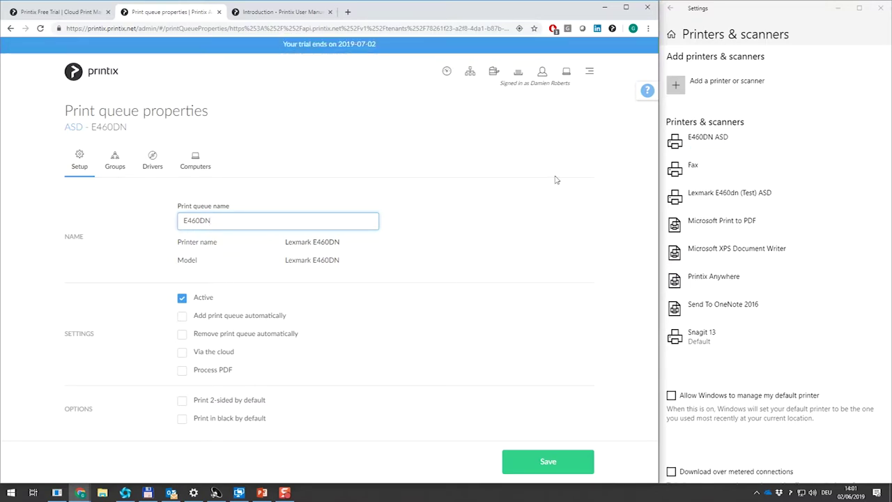
left_click(147, 165)
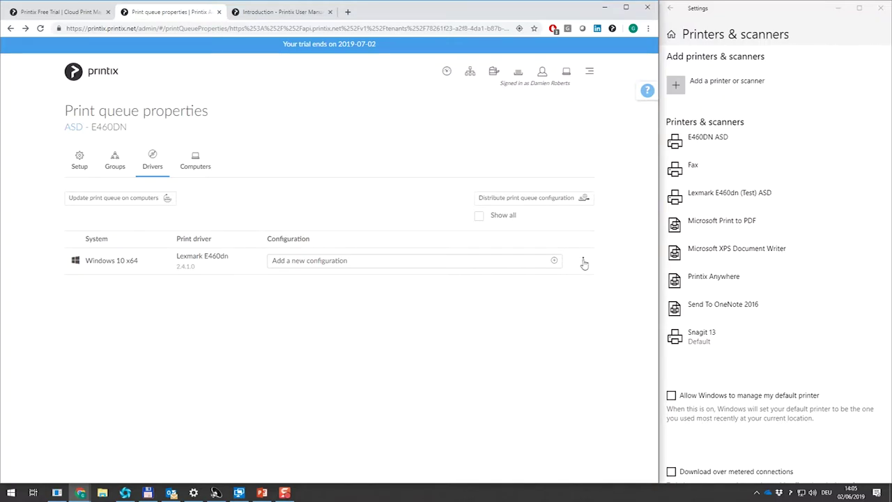
Open the options for the E460DN queue's Windows 10 x64 driver, Lexmark E460dn 2.4.1.0.
left_click(585, 262)
Change the Windows 10 x64 driver to Lexmark Universal v2 PS3 2.9.1.0, found by searching 'Lexmark uni'.
left_click(480, 267)
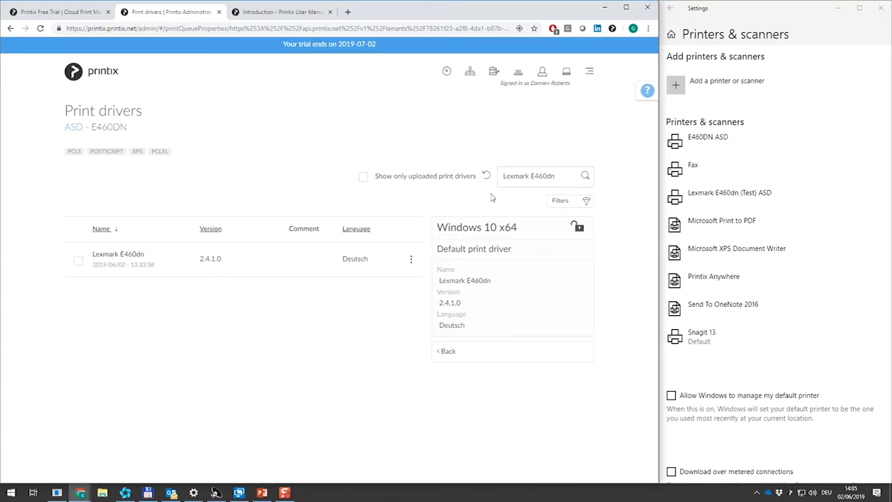
left_click_drag(503, 175, 550, 176)
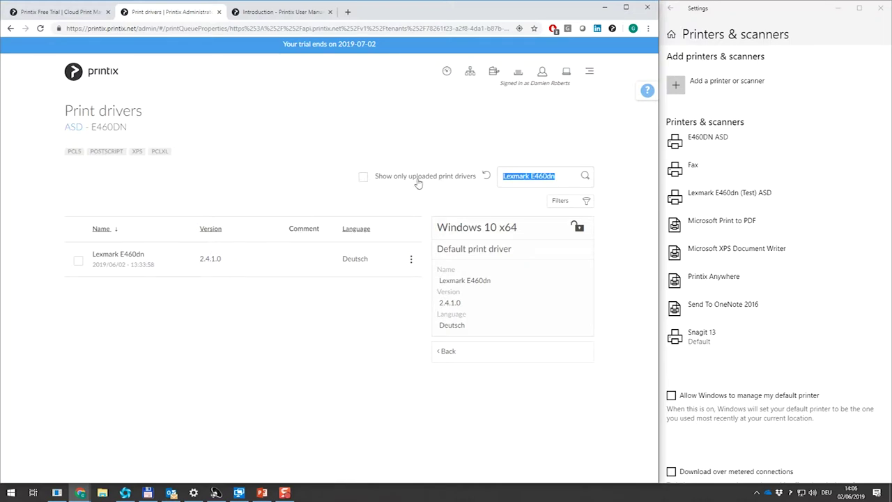
left_click(364, 176)
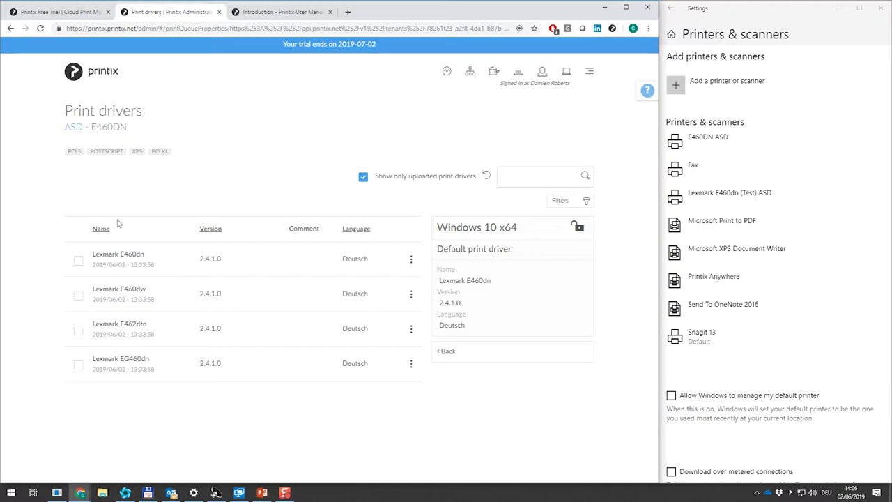
left_click(363, 178)
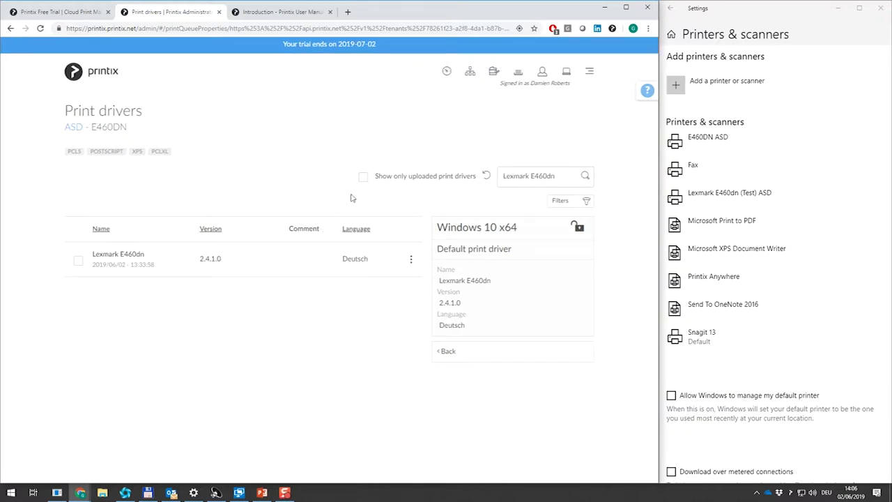
left_click_drag(531, 176, 574, 172)
type("universal")
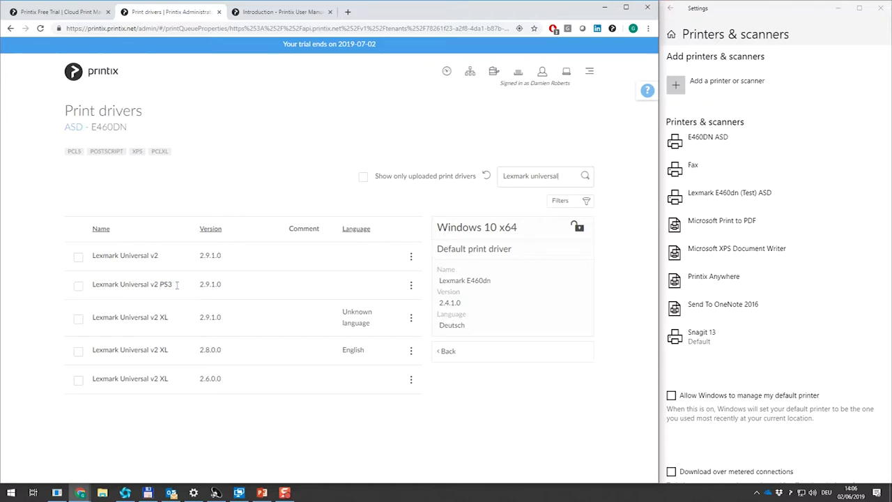
left_click(80, 288)
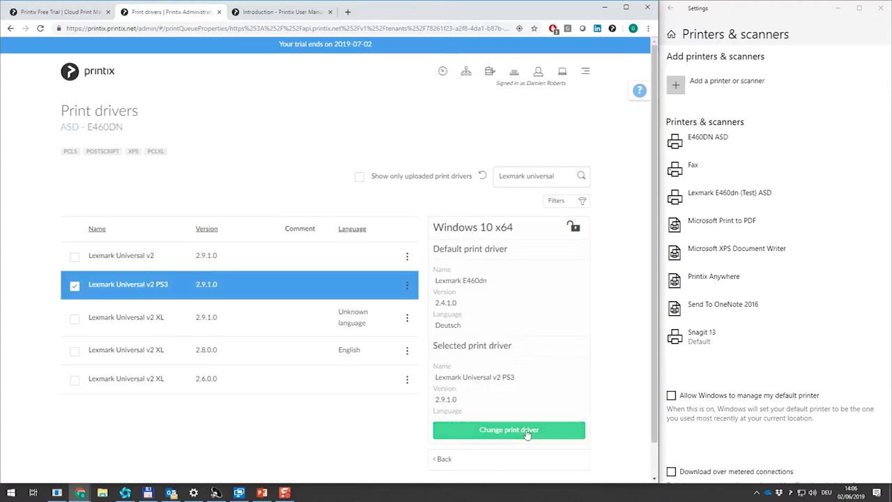
left_click(528, 431)
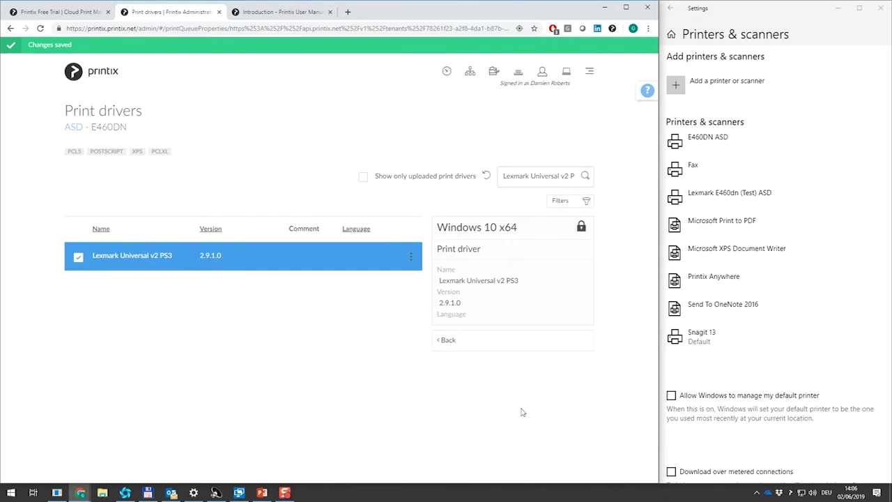
Return to the E460DN queue and push its driver update to the computers that have it.
left_click(472, 343)
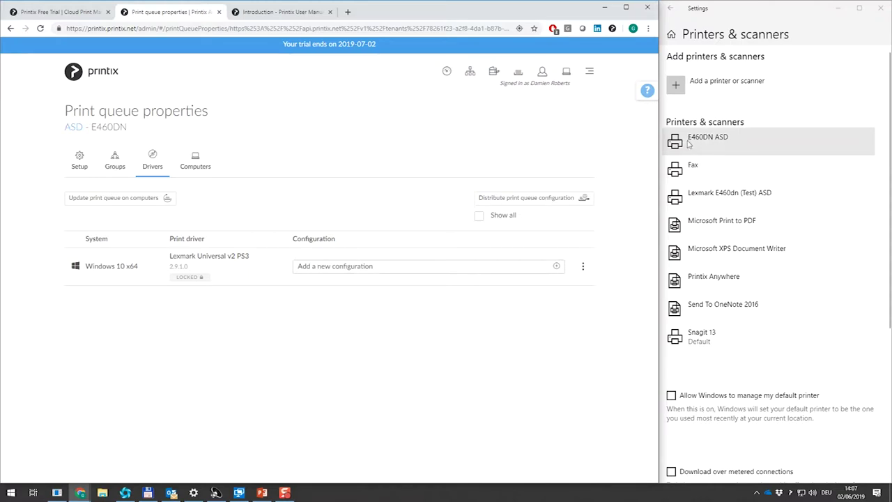
left_click(112, 199)
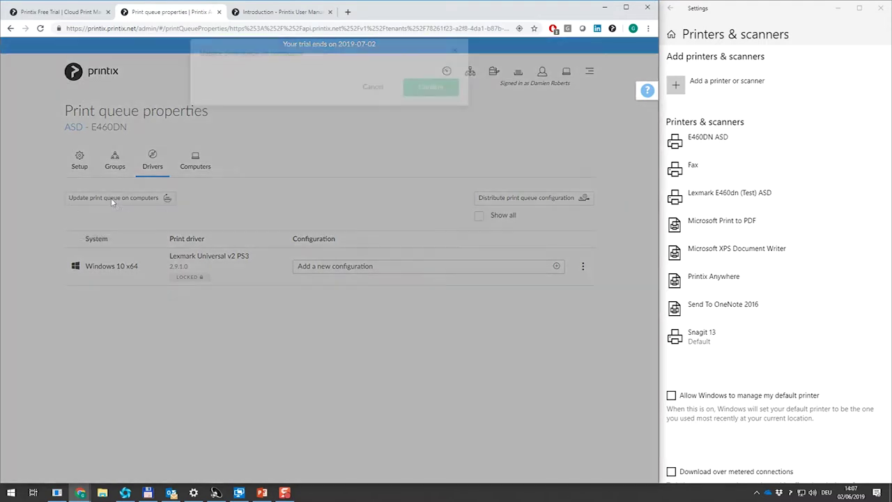
left_click(423, 102)
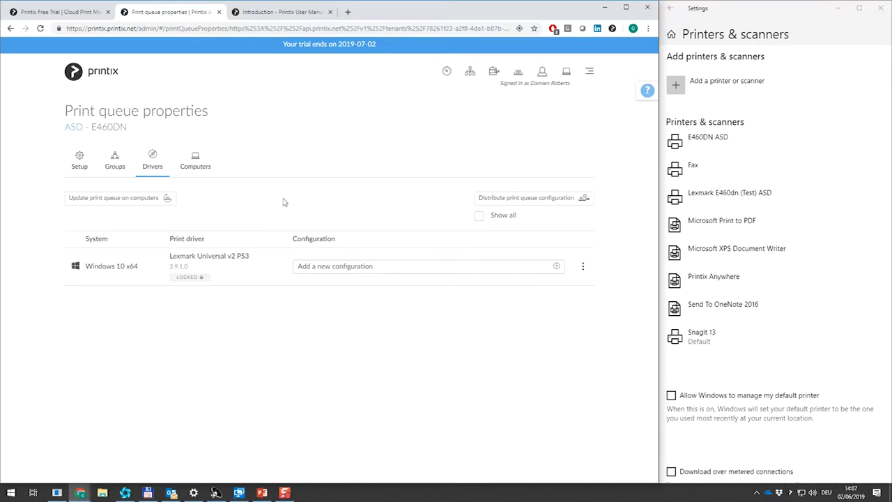
Verify E460DN ASD's printer properties show the Lexmark Universal v2 PS3 2.9.1.0 driver, then close them.
left_click(713, 141)
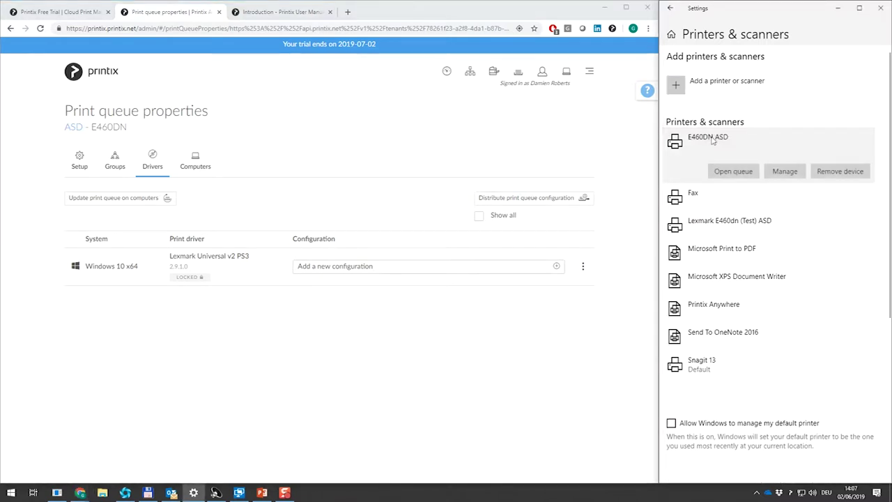
left_click(777, 172)
left_click(696, 158)
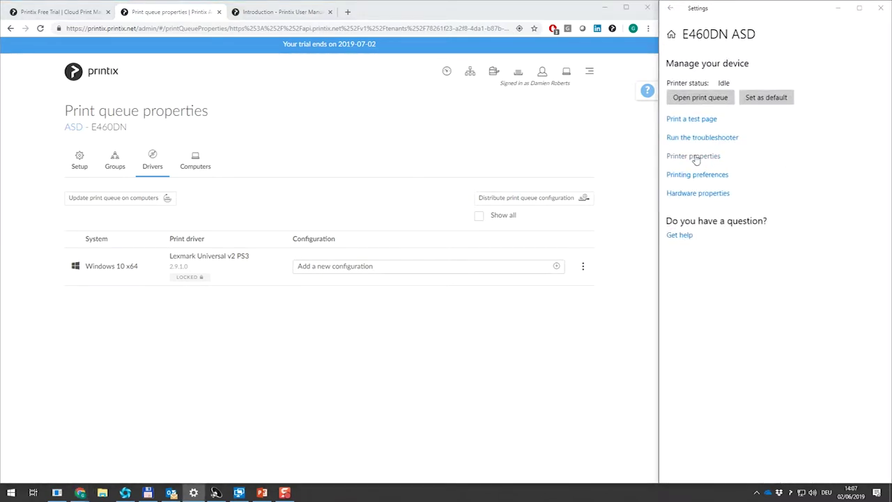
left_click_drag(638, 162, 429, 132)
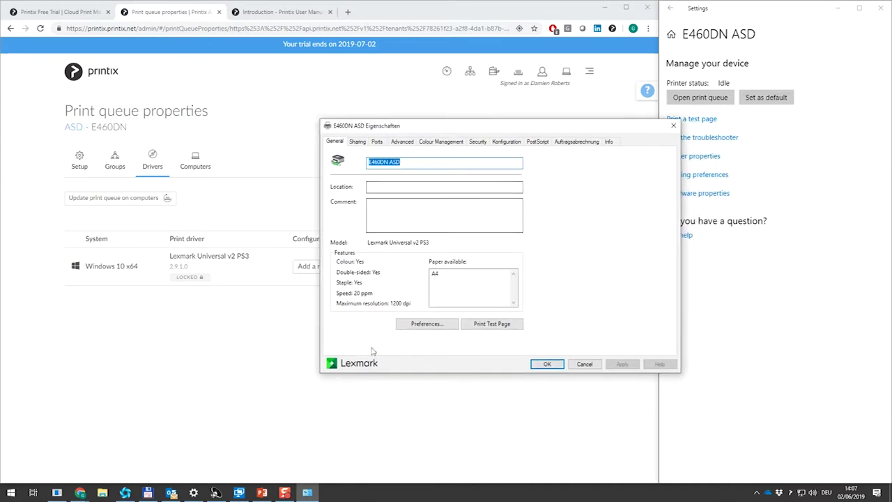
left_click(608, 142)
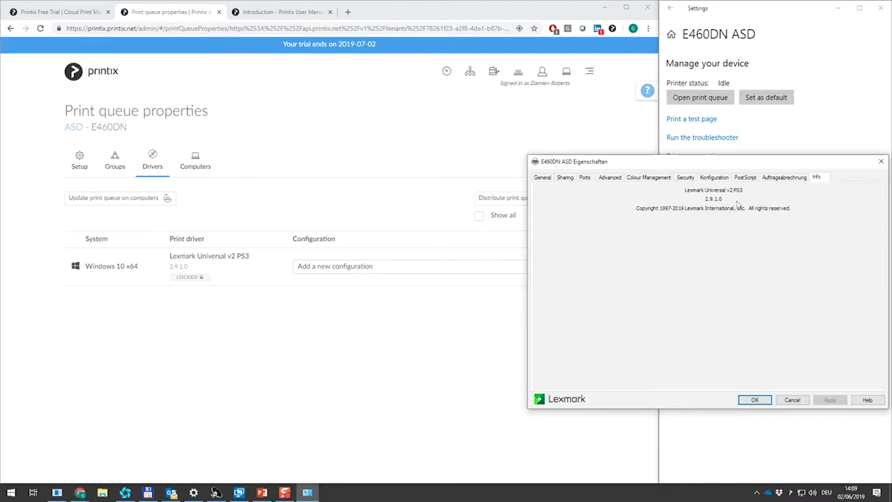
left_click(716, 177)
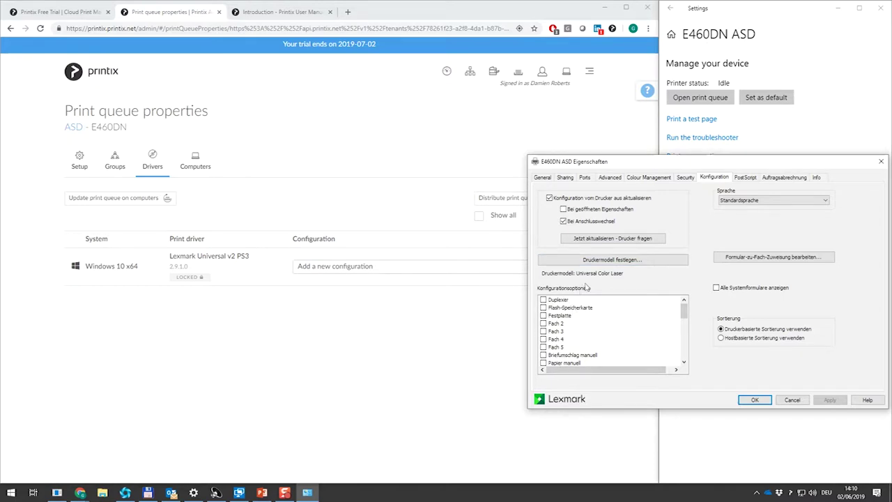
left_click(755, 400)
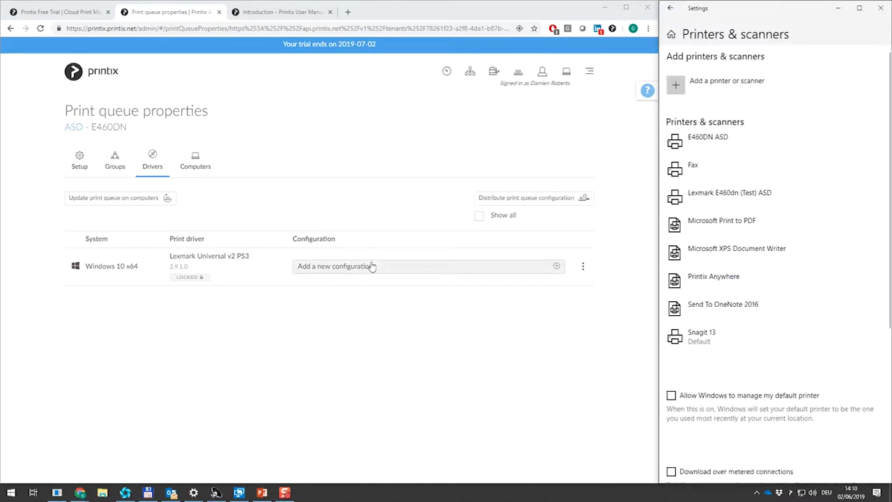
Create a driver configuration named 'Accessories (Duplex)' for computer HAL9000 and continue.
left_click(403, 269)
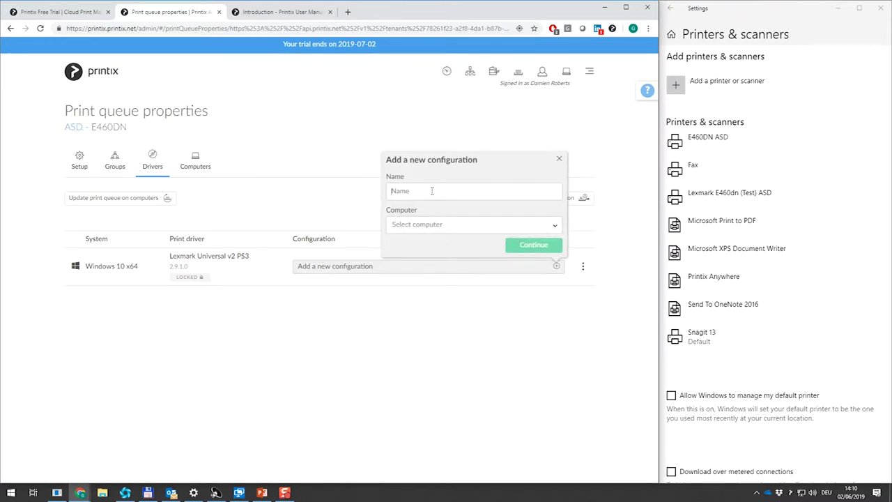
type("Accessories (Duplex)c")
left_click(454, 220)
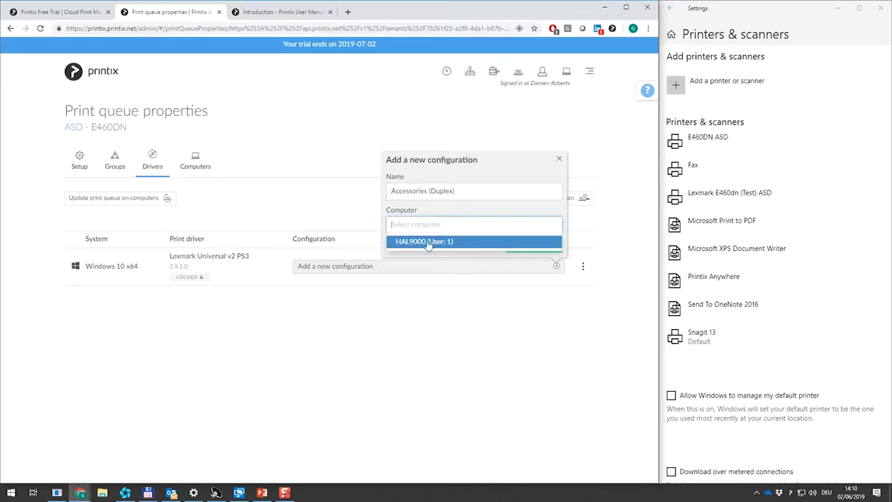
left_click(431, 243)
left_click(527, 245)
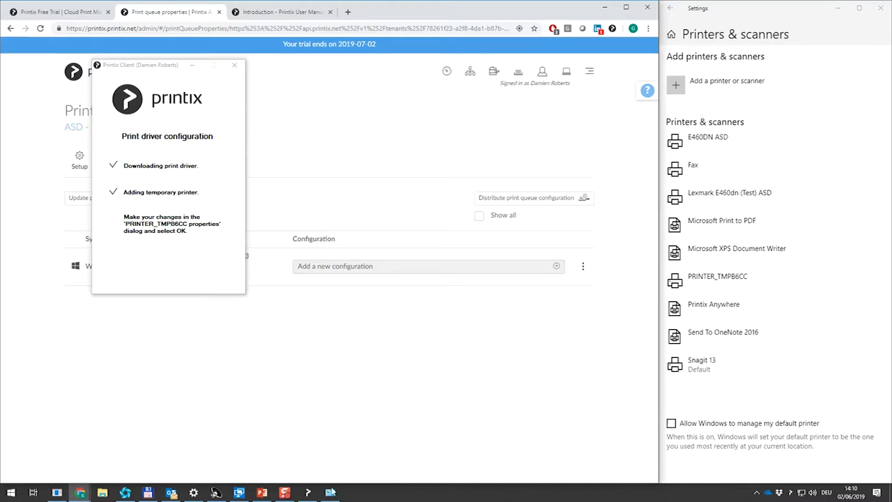
Query PRINTER_TMPB6CC for its installed options (Duplexer, manual feeds, Universalzuführung) and apply them.
left_click(331, 492)
left_click_drag(394, 96, 532, 122)
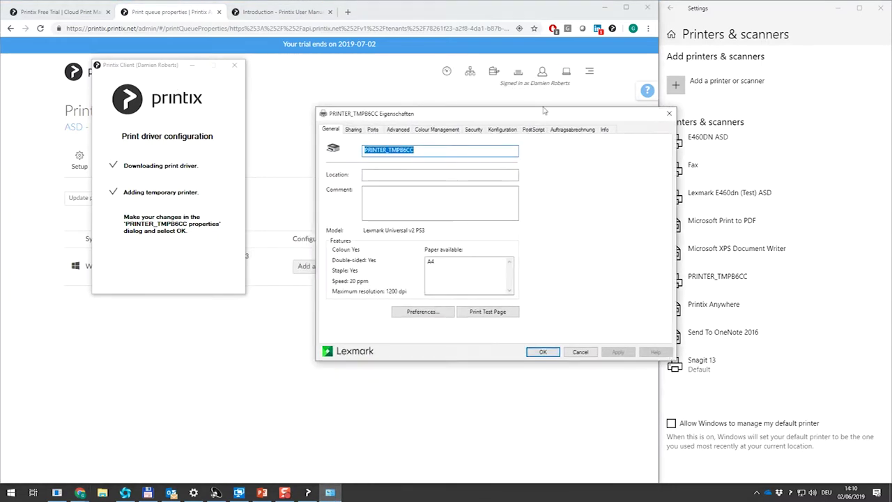
left_click(505, 131)
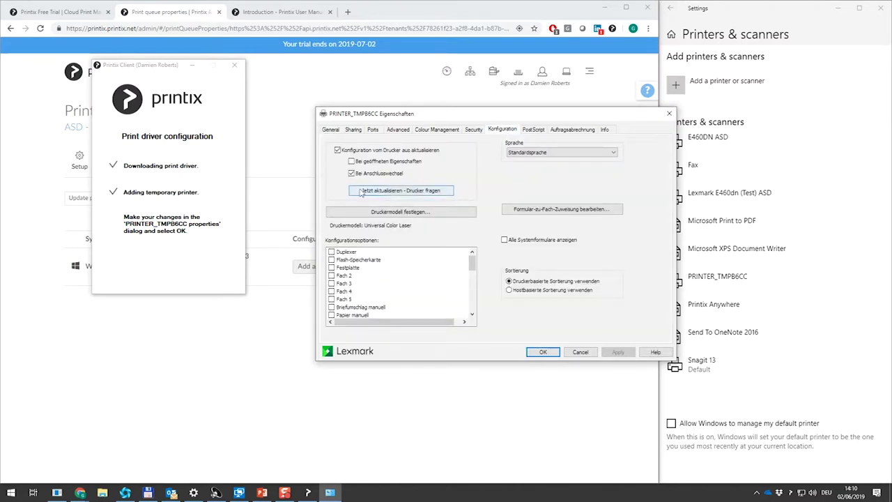
left_click(400, 190)
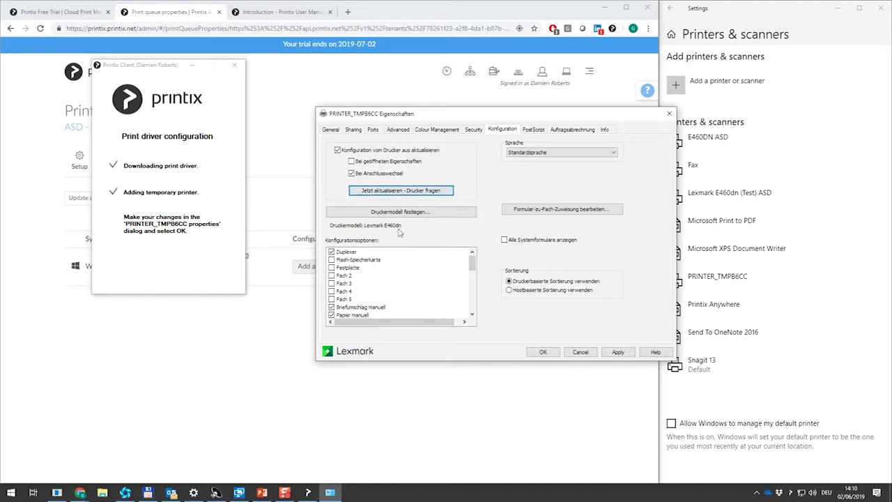
left_click(617, 352)
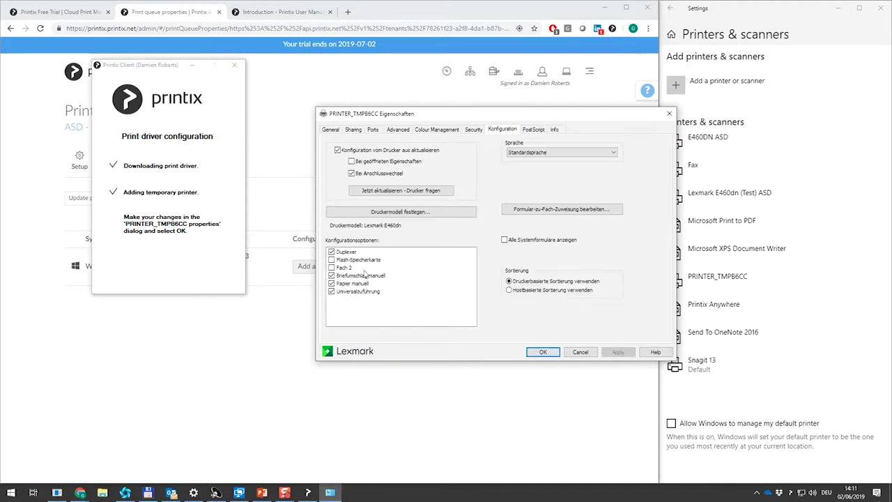
left_click_drag(408, 116, 366, 126)
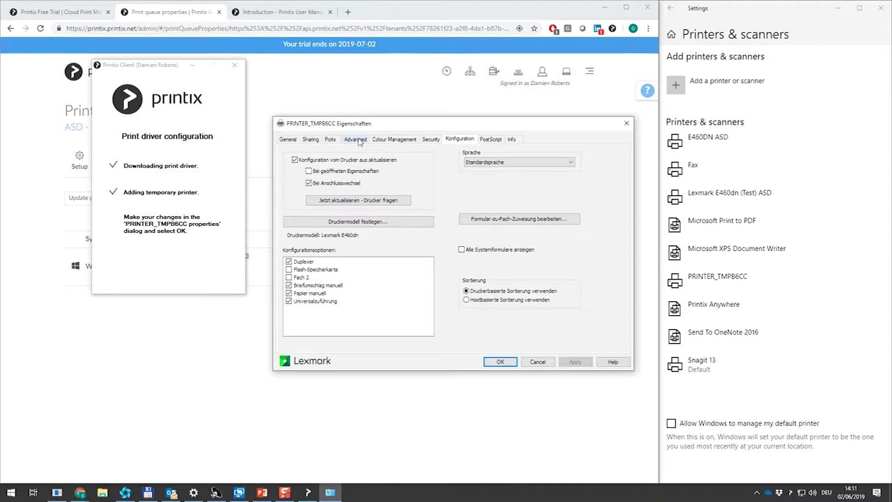
Set PRINTER_TMPB6CC's printing default to Beidseitig drucken and save the Accessories (Duplex) configuration.
left_click(355, 140)
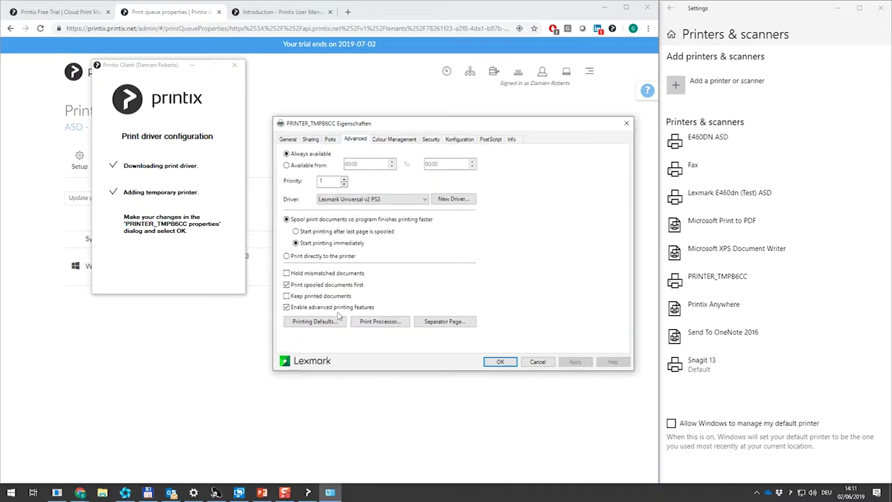
left_click(315, 322)
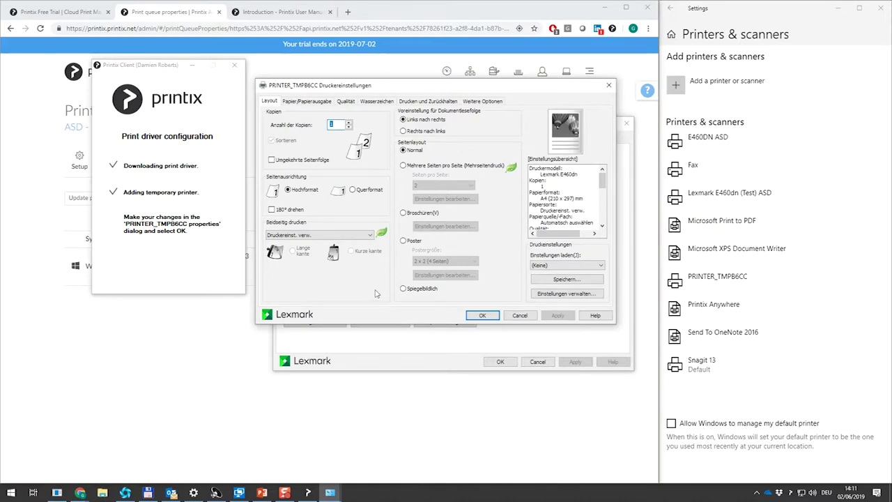
left_click(368, 238)
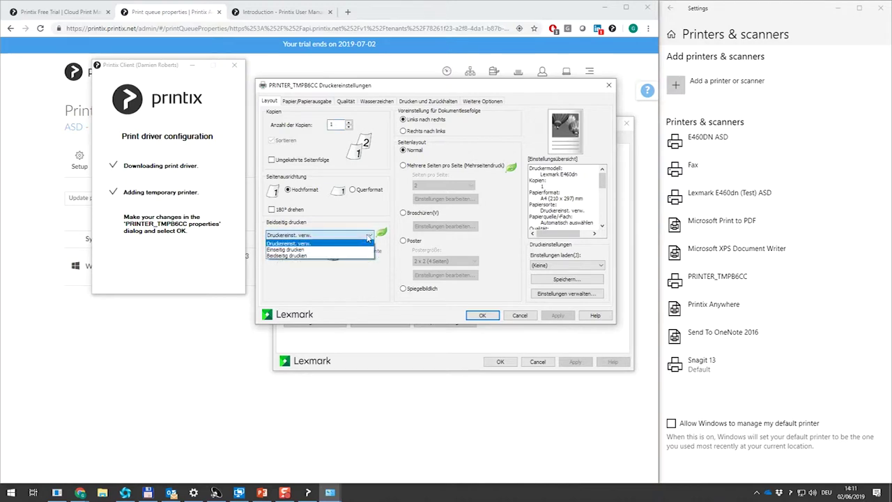
left_click(289, 256)
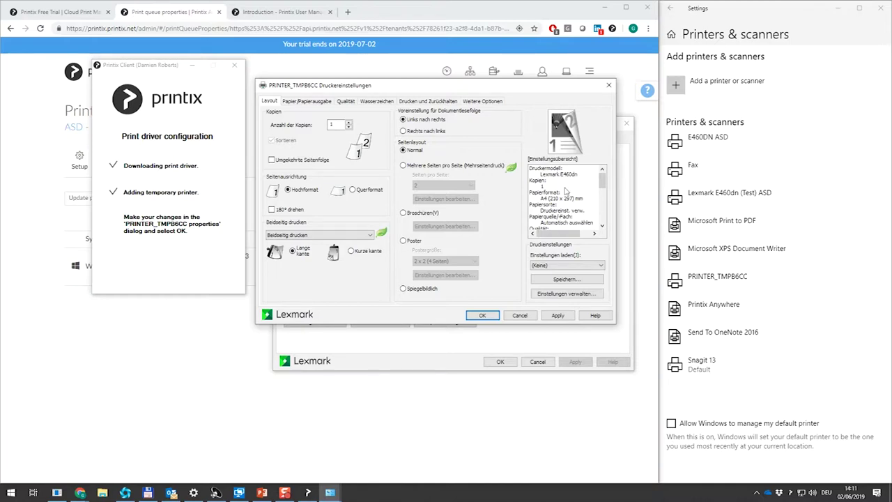
left_click(483, 316)
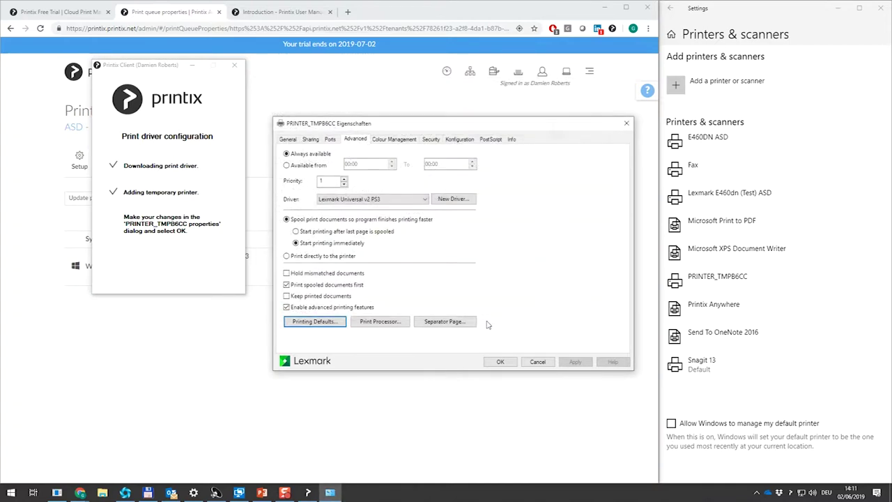
left_click(501, 363)
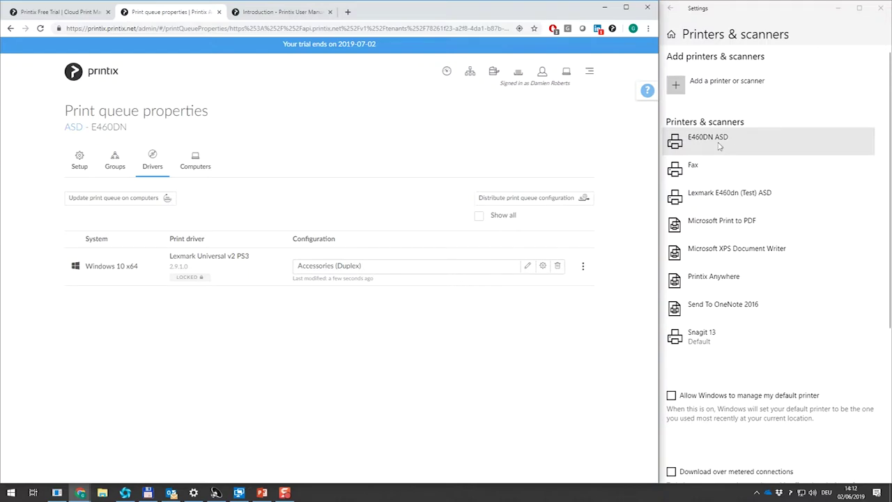
Push the updated E460DN queue configuration to computers, then open print for the page.
left_click(150, 198)
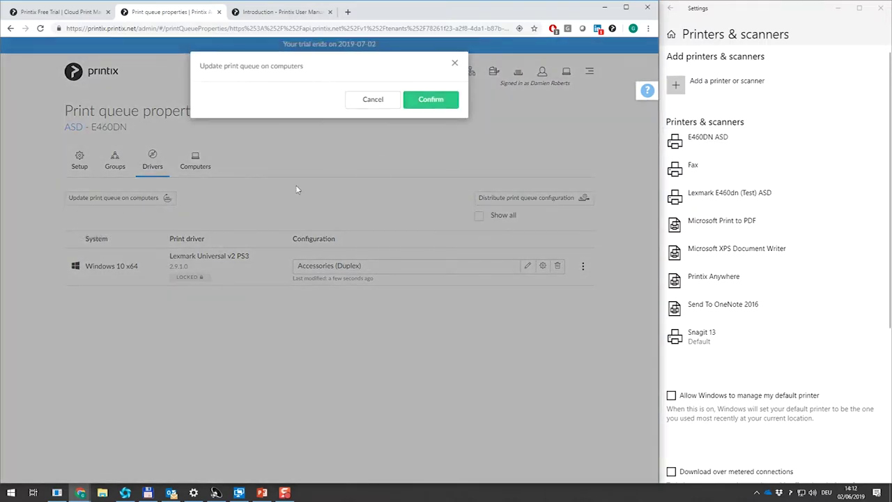
left_click(429, 101)
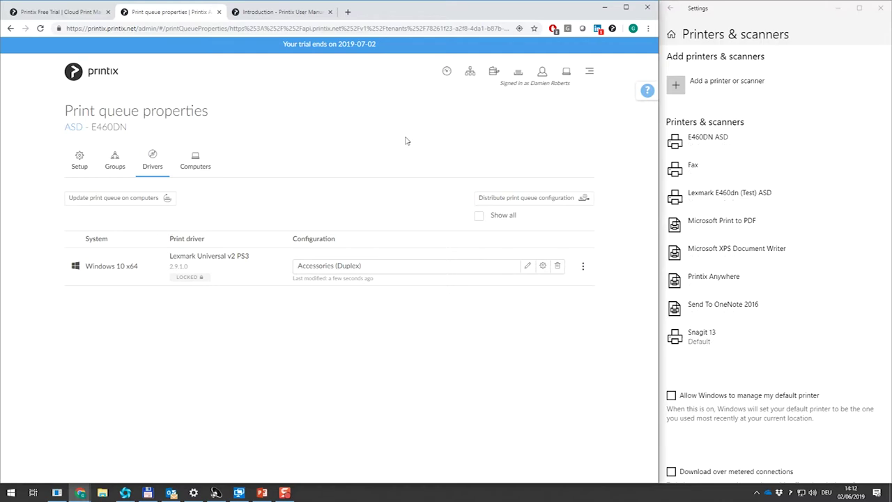
key("ctrl+p")
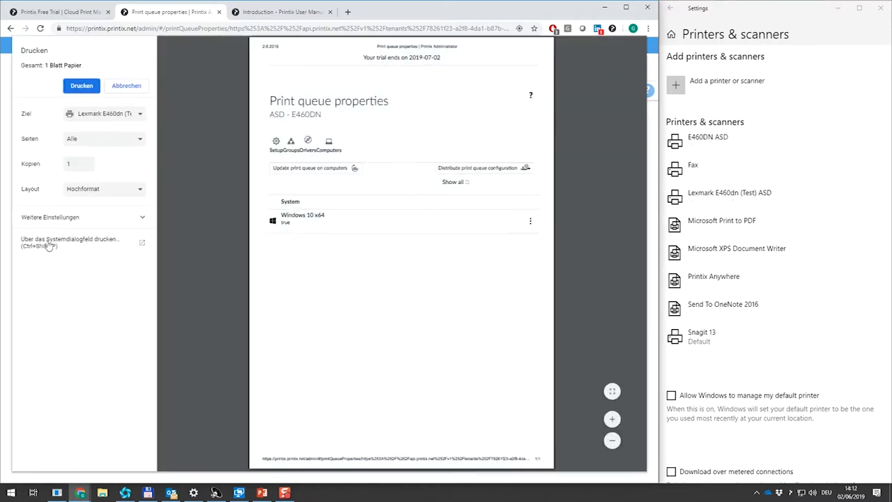
Check that E460DN ASD's printing preferences default to double-sided long-edge, then close the Print dialog.
left_click(48, 245)
left_click(40, 82)
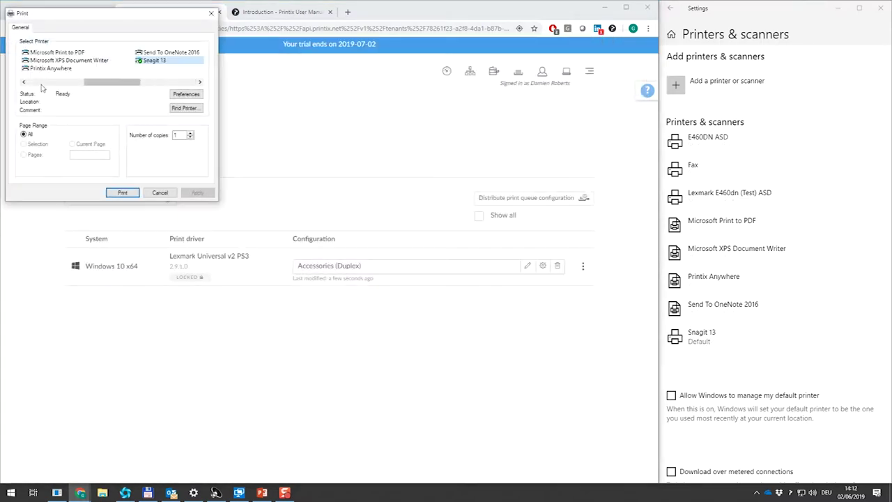
left_click(43, 52)
left_click(186, 93)
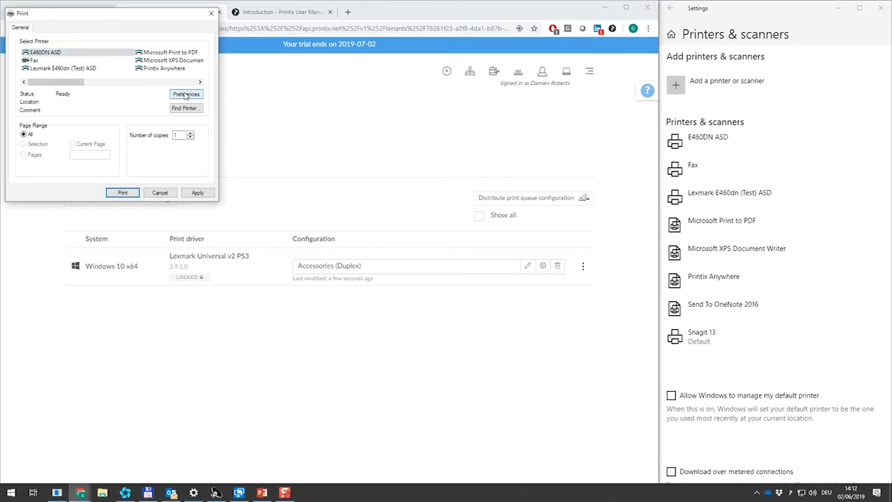
left_click_drag(211, 47, 343, 67)
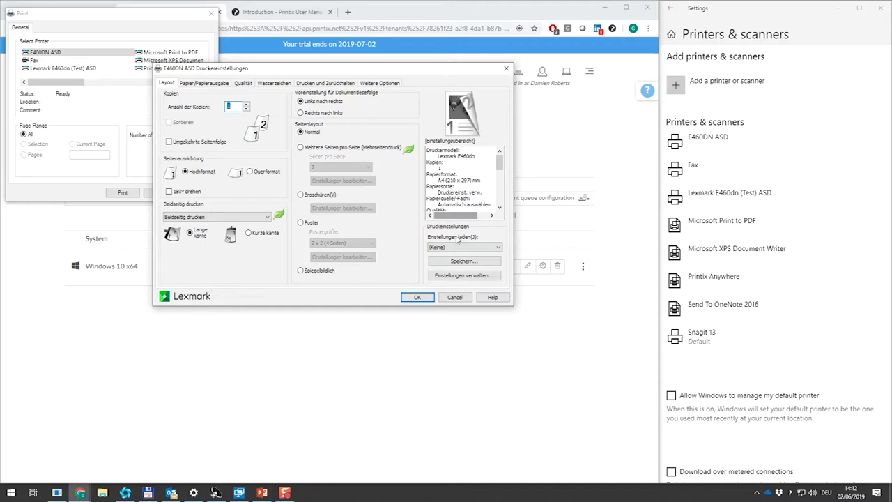
left_click(417, 297)
left_click(125, 195)
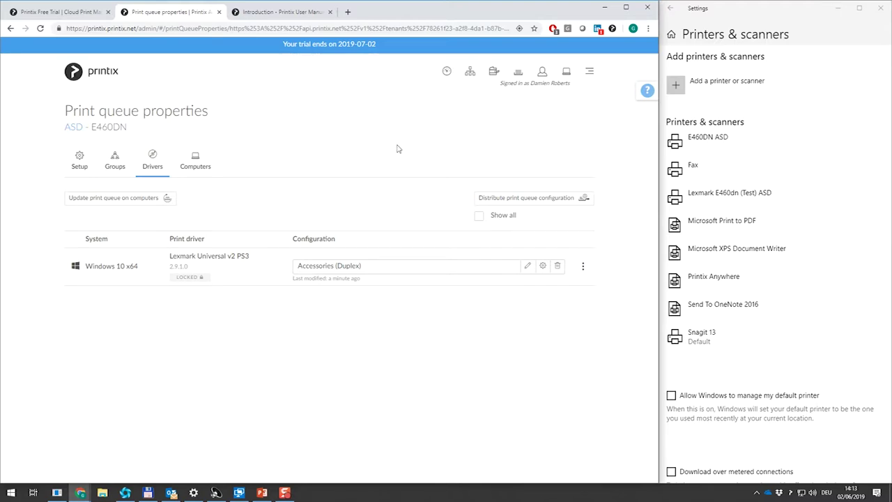
Delete the E460DN ASD queue from HAL9000's print queues.
left_click(566, 71)
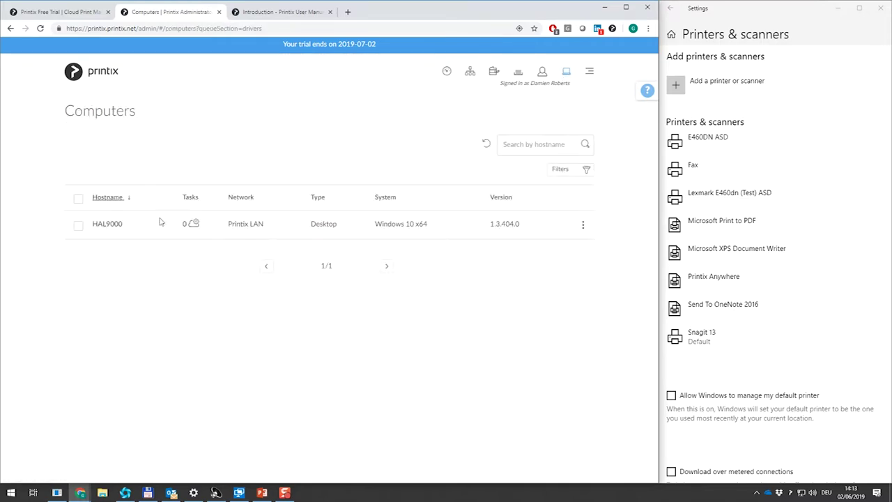
left_click(112, 224)
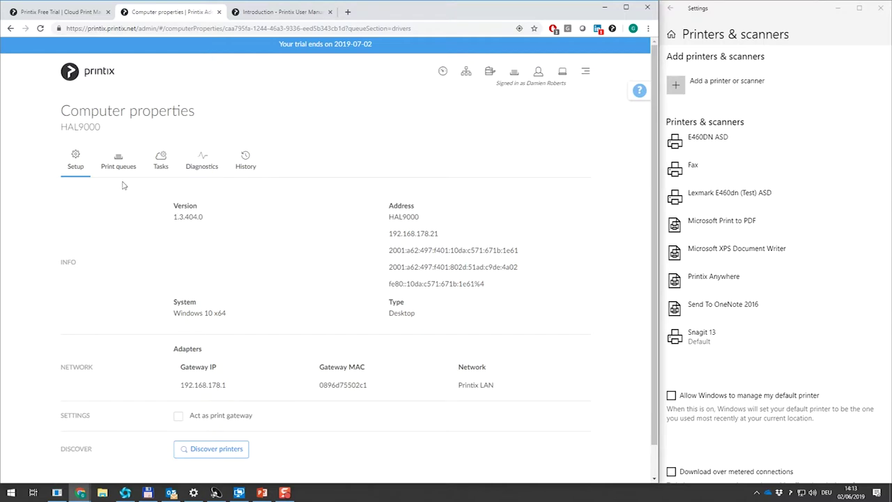
left_click(117, 164)
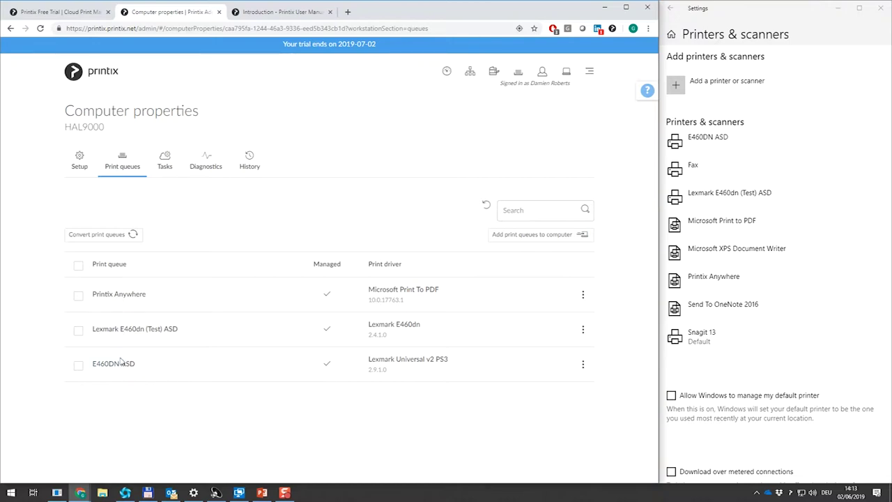
left_click(79, 366)
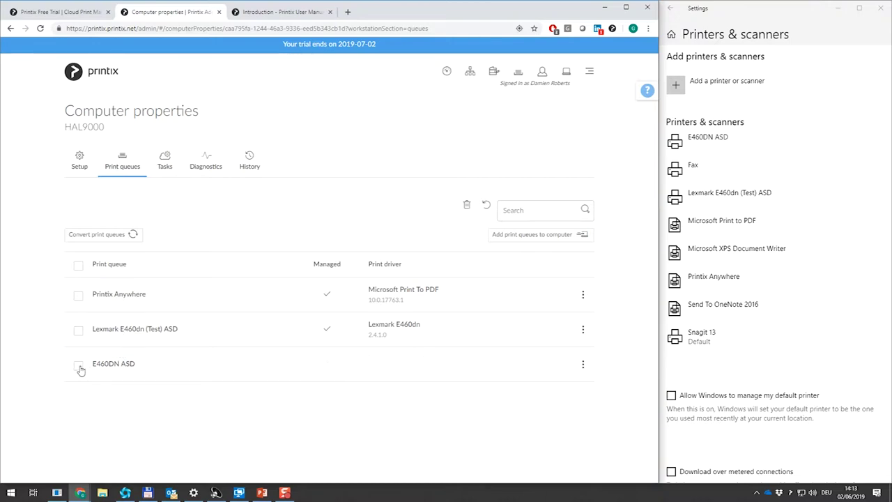
left_click(468, 208)
left_click(429, 97)
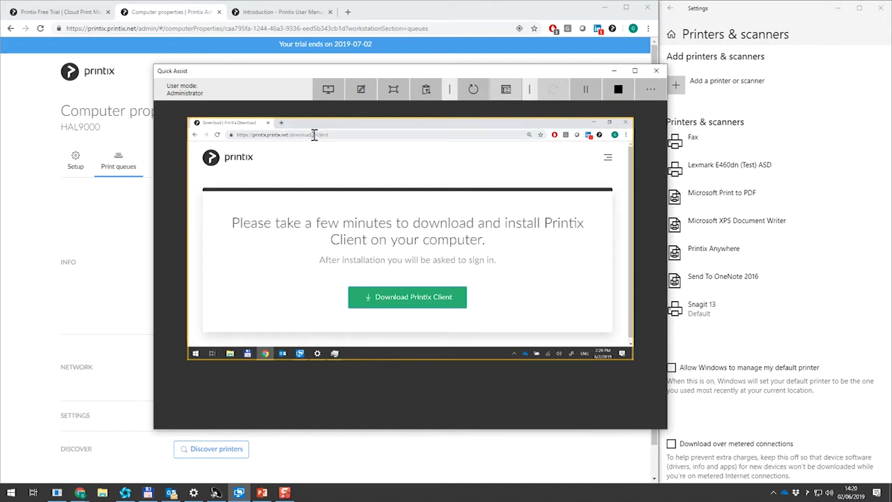
Download and install Printix Client on the remote PC up to its sign-in window, then move Quick Assist aside.
left_click(401, 298)
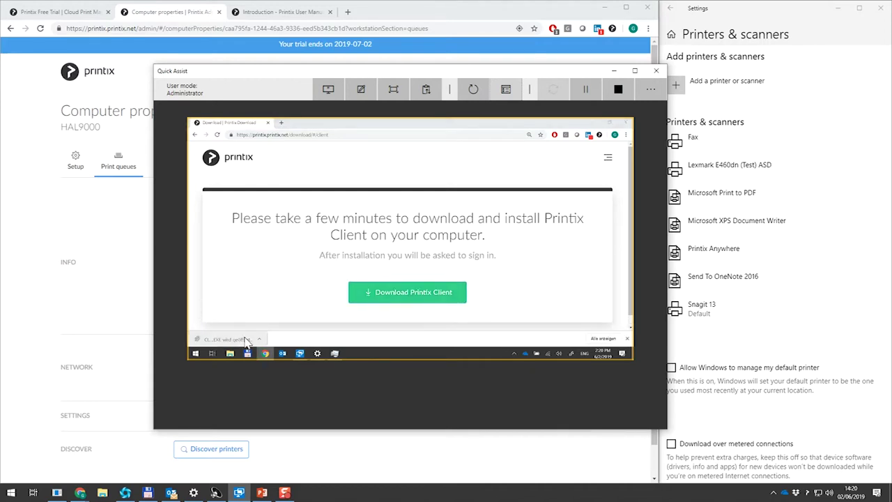
left_click(449, 288)
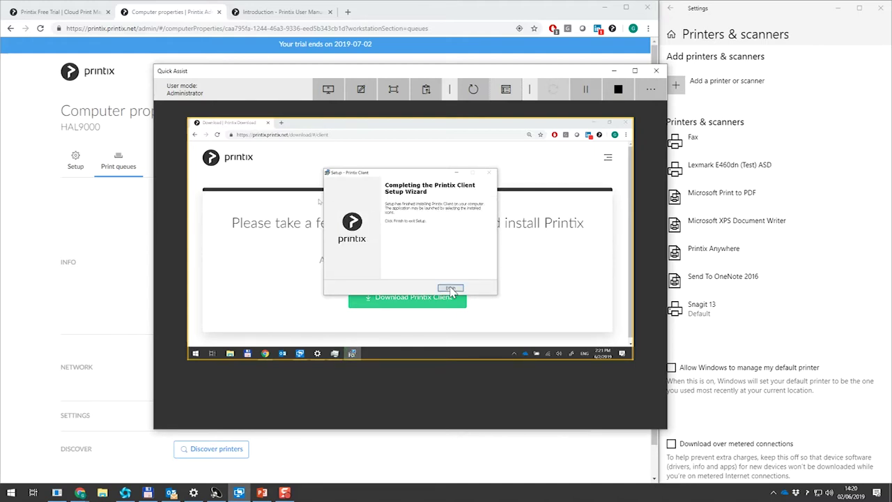
left_click(450, 288)
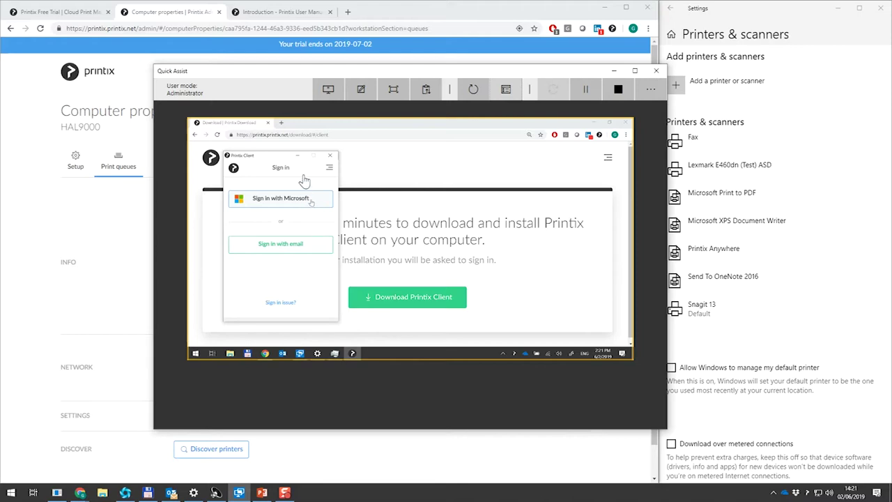
left_click_drag(300, 72, 891, 84)
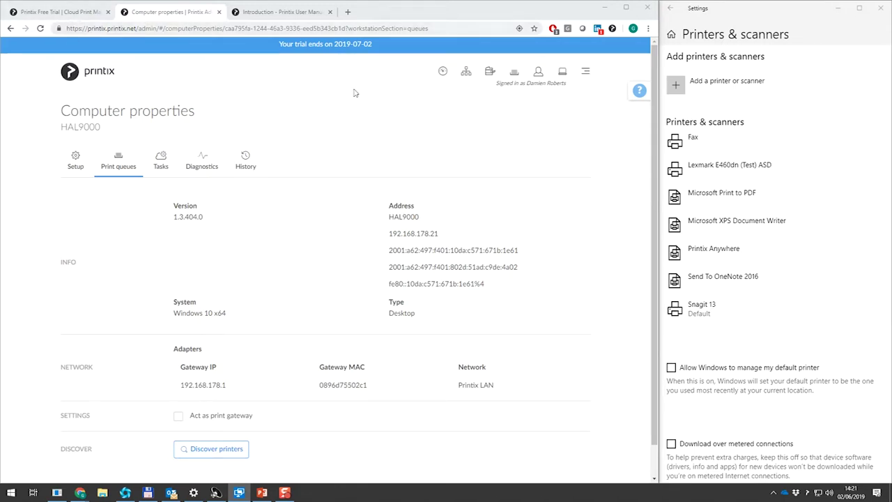
Refresh the Computers list so laptop R2D2 appears, and highlight its Unknown network entry.
left_click(563, 73)
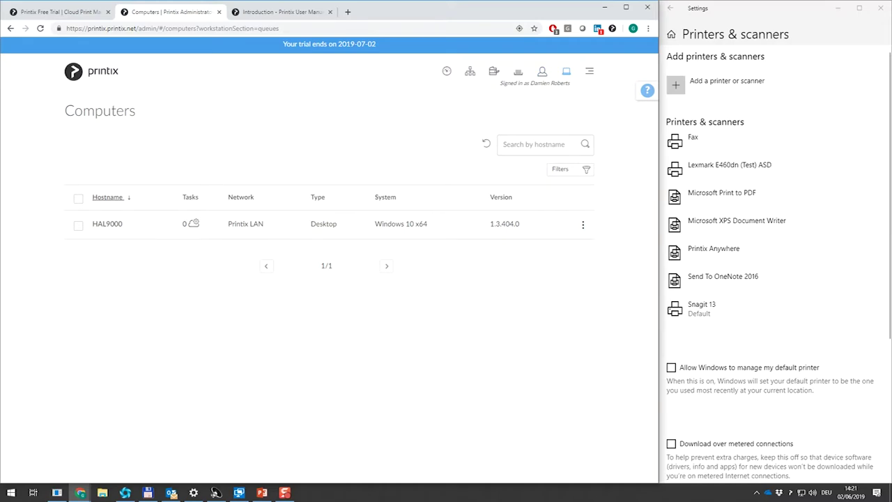
left_click(215, 492)
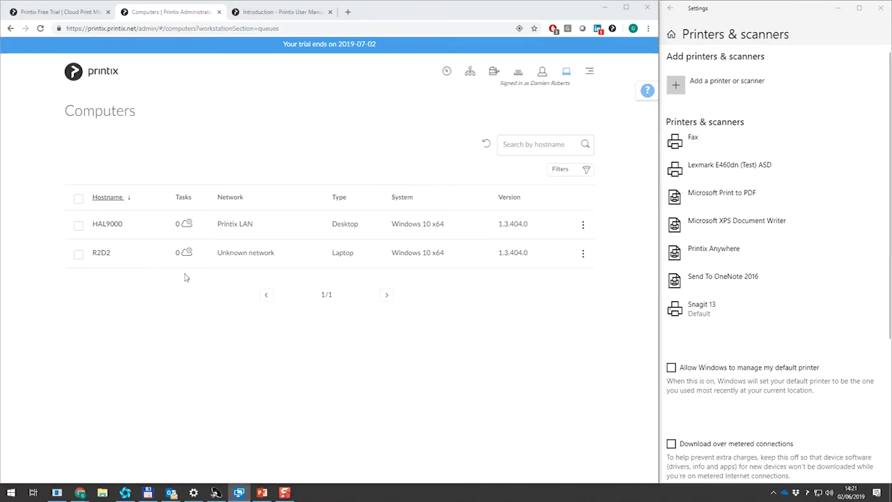
left_click_drag(217, 253, 276, 252)
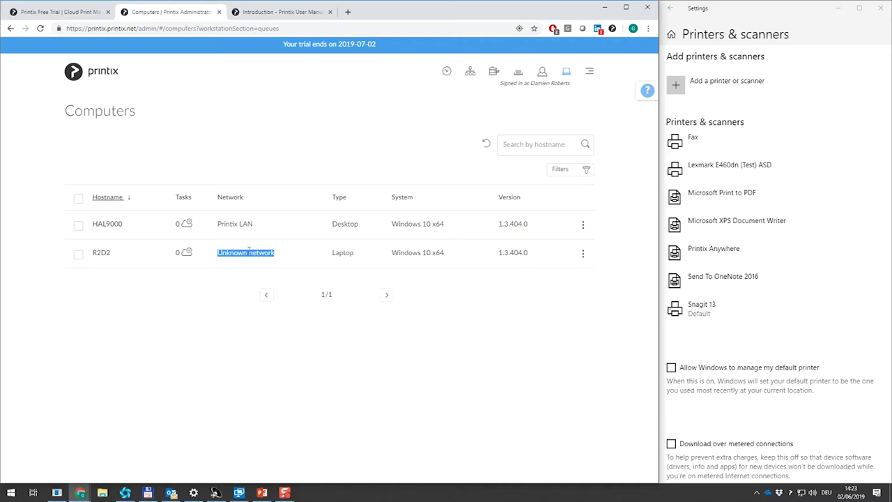
Add a network named 'Guest WiFi' and filter the Networks list to unknown networks only.
left_click(470, 73)
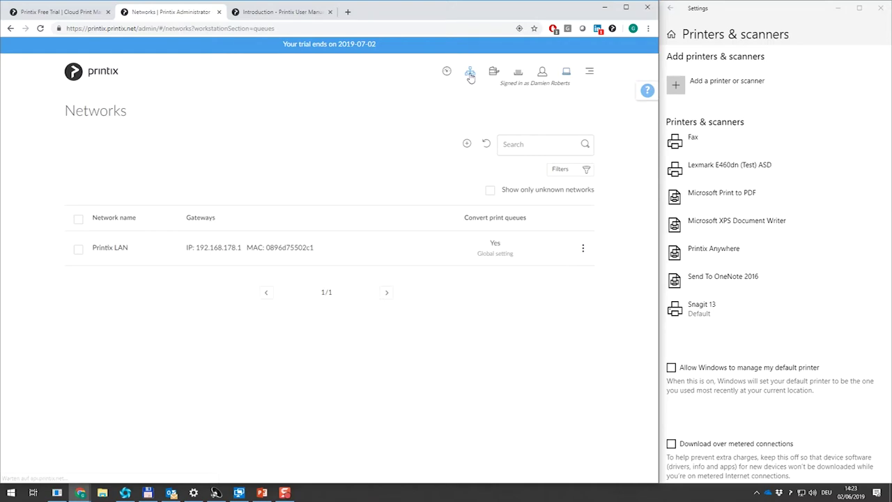
left_click(467, 145)
left_click(275, 111)
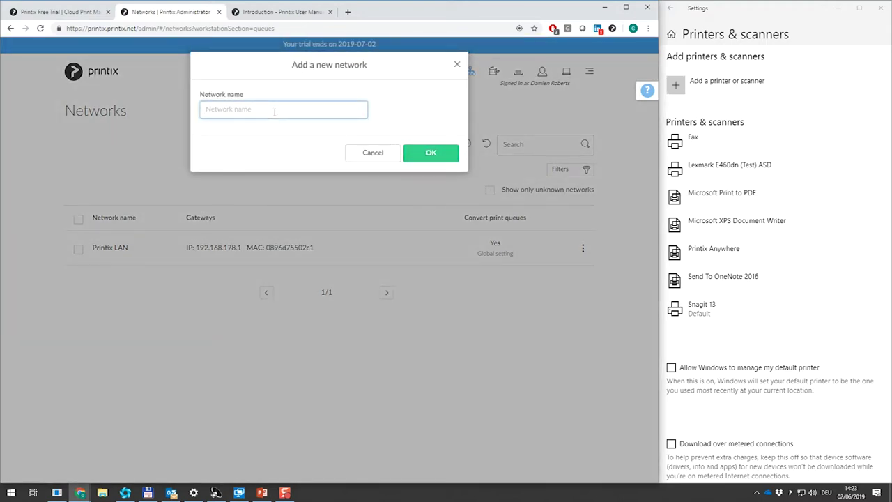
type("Guest WiFi")
left_click(432, 154)
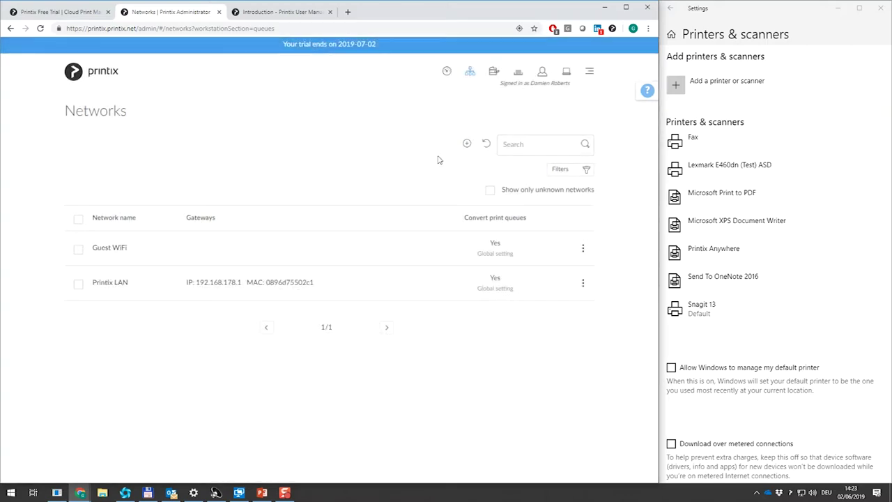
left_click(543, 193)
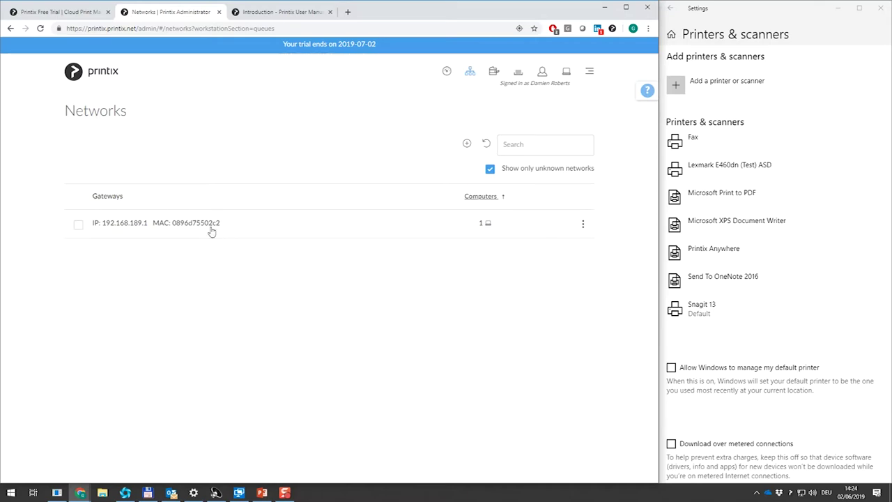
Set gateway 192.168.189.1's network to Guest WiFi and save the gateway.
left_click(142, 227)
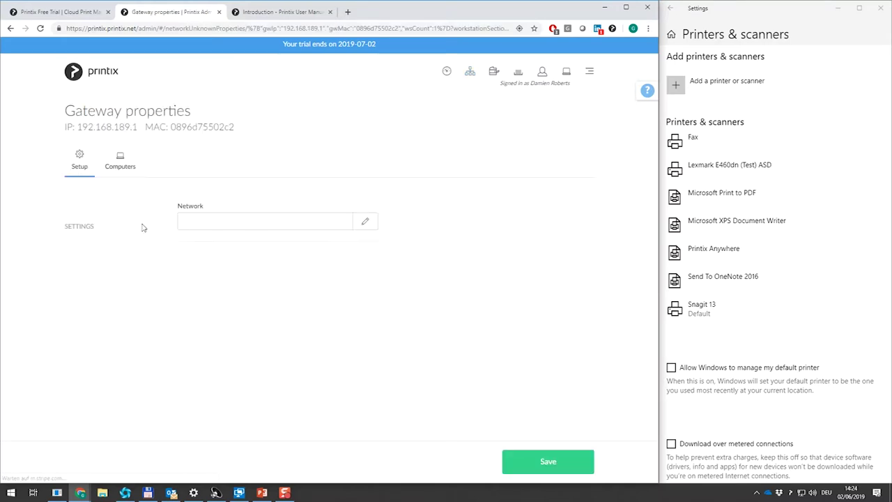
left_click(364, 225)
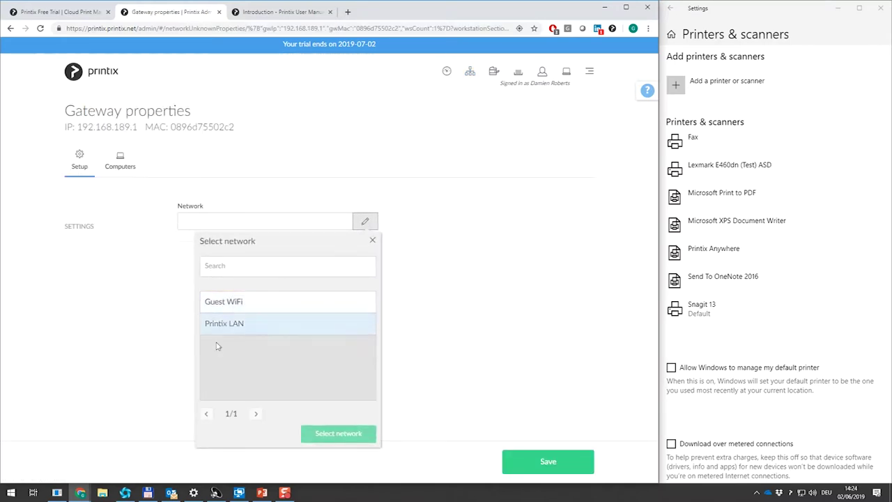
left_click(231, 307)
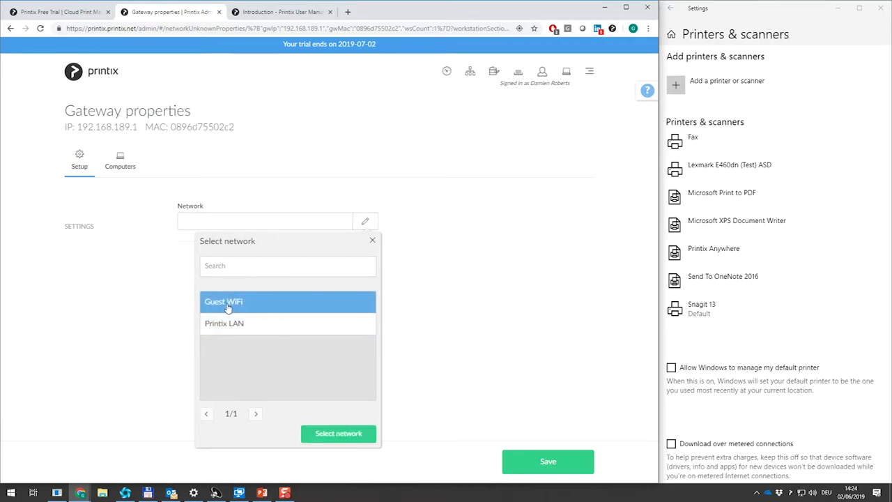
left_click(330, 433)
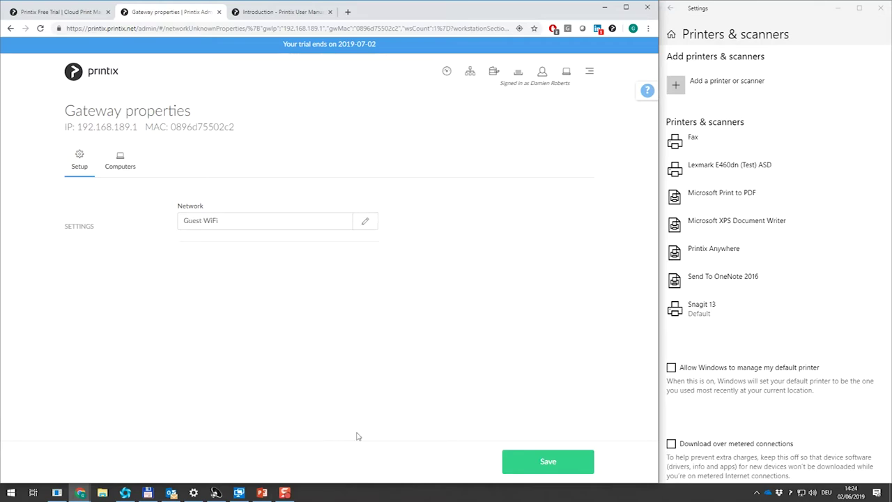
left_click(552, 462)
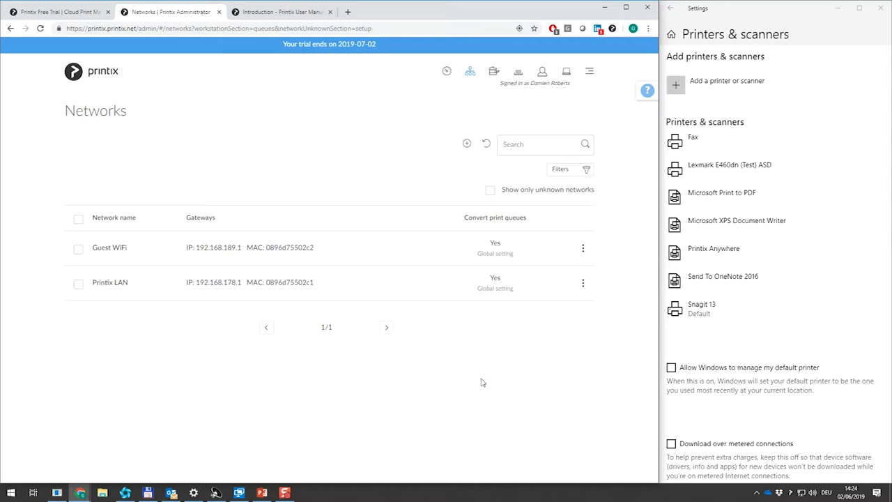
Check which computers, including R2D2, use the Lexmark E460dn (Test) queue, then return to Printers.
left_click(566, 74)
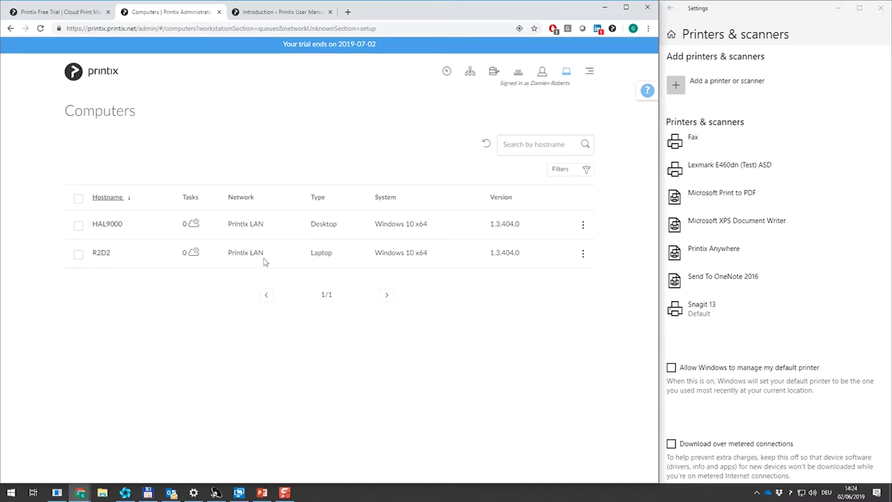
left_click(518, 75)
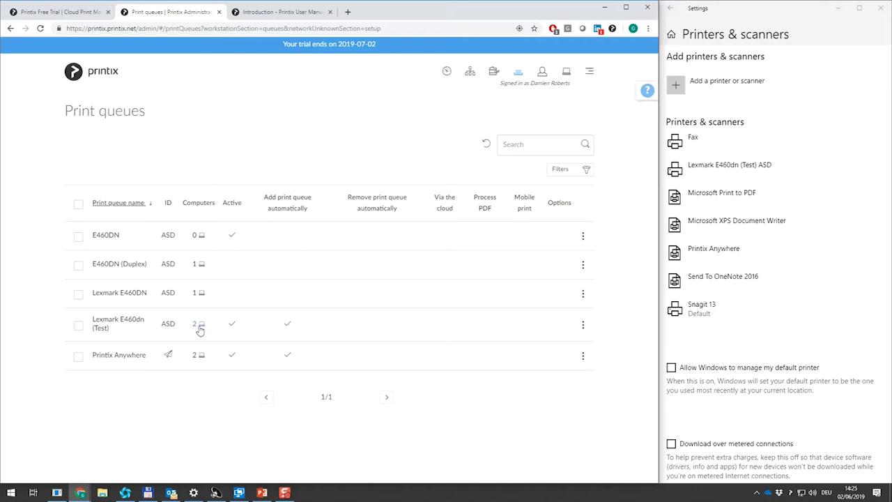
left_click(199, 328)
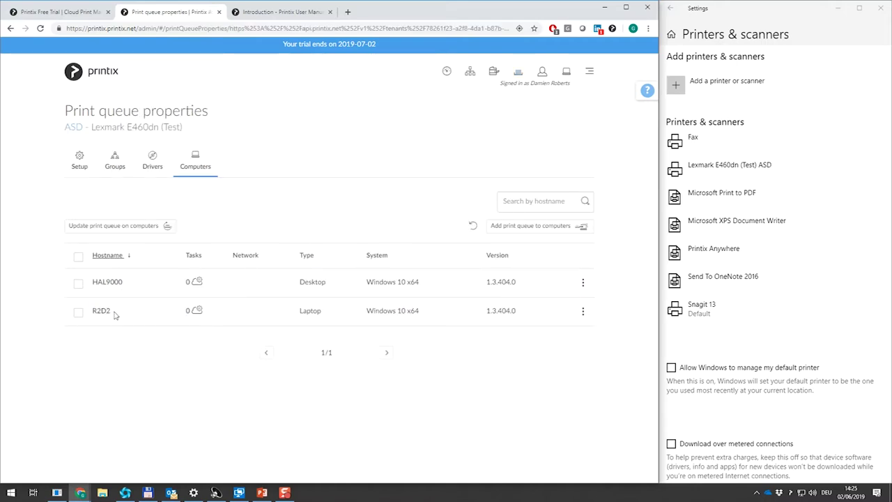
left_click_drag(115, 315, 93, 313)
left_click(347, 232)
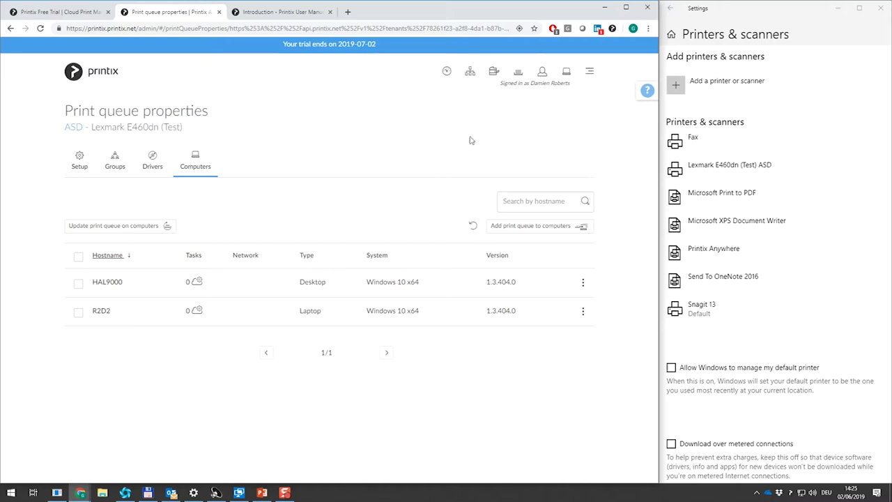
left_click(494, 73)
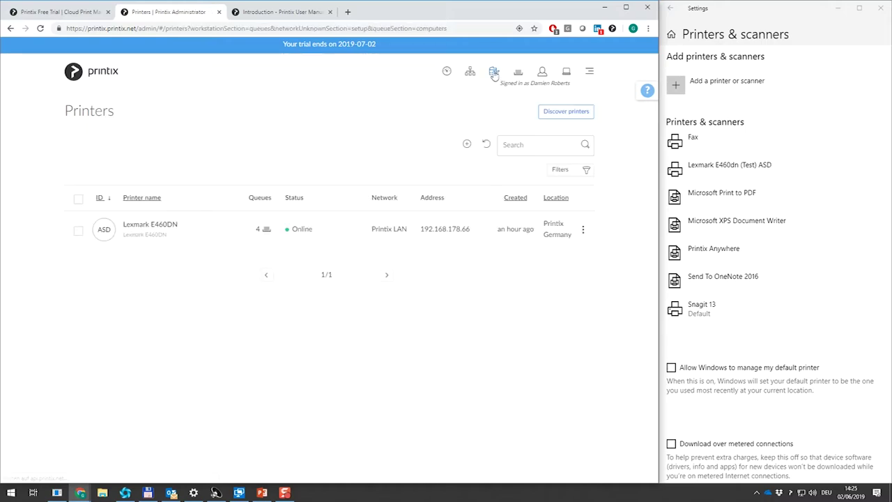
Run printer discovery on the Guest WiFi network and acknowledge the found-printers message.
left_click(556, 116)
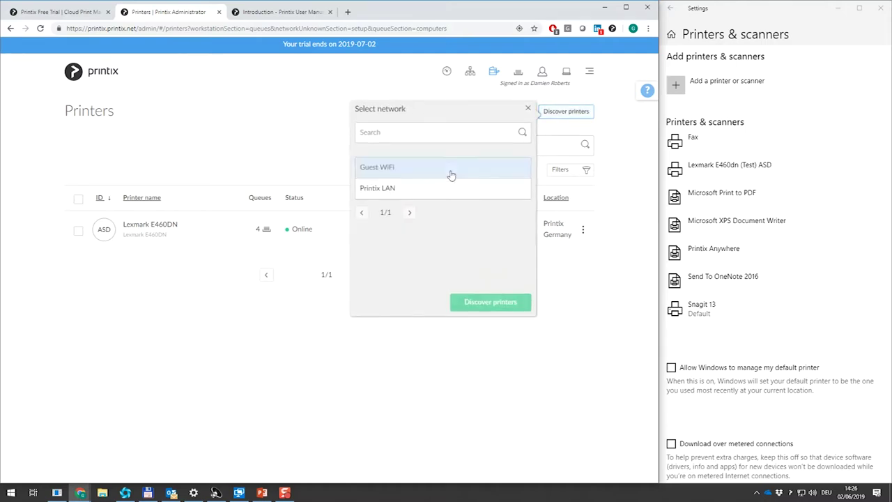
left_click(390, 170)
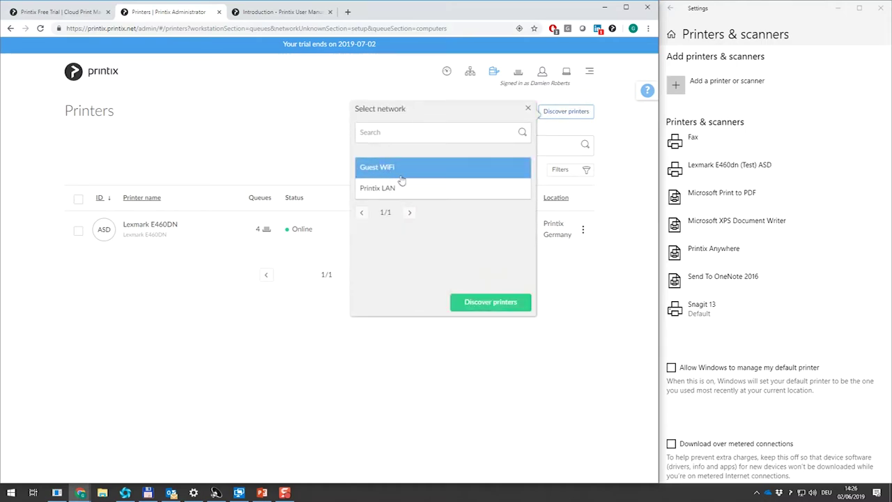
left_click(490, 303)
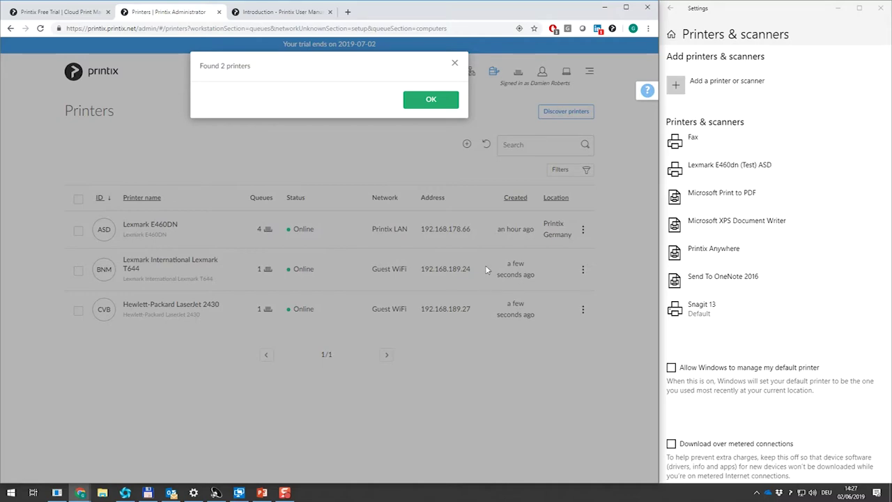
left_click(433, 102)
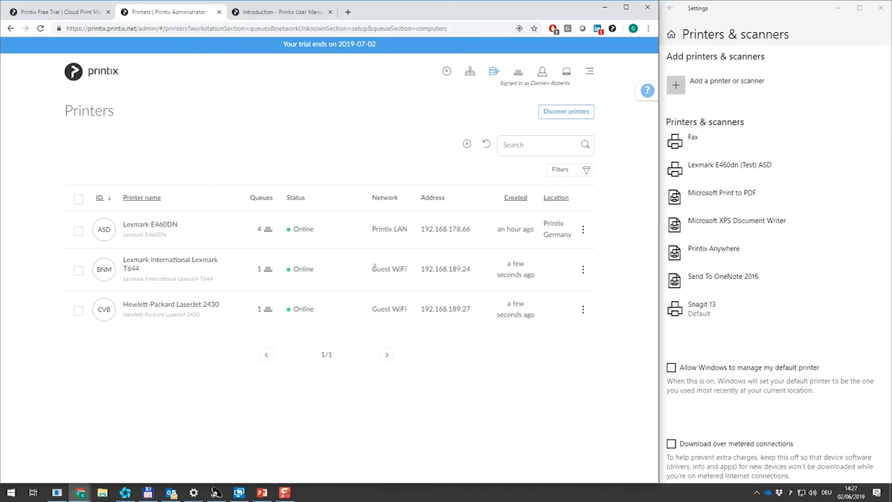
Highlight the Guest WiFi network of the T644 and HP printers, then open the Lexmark T644 queue.
left_click_drag(374, 268, 407, 271)
left_click_drag(375, 308, 409, 311)
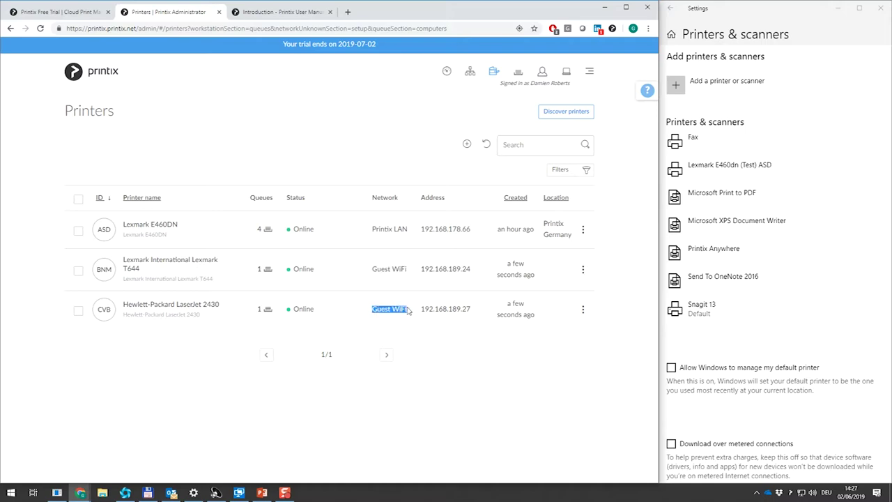
left_click(269, 270)
left_click(103, 333)
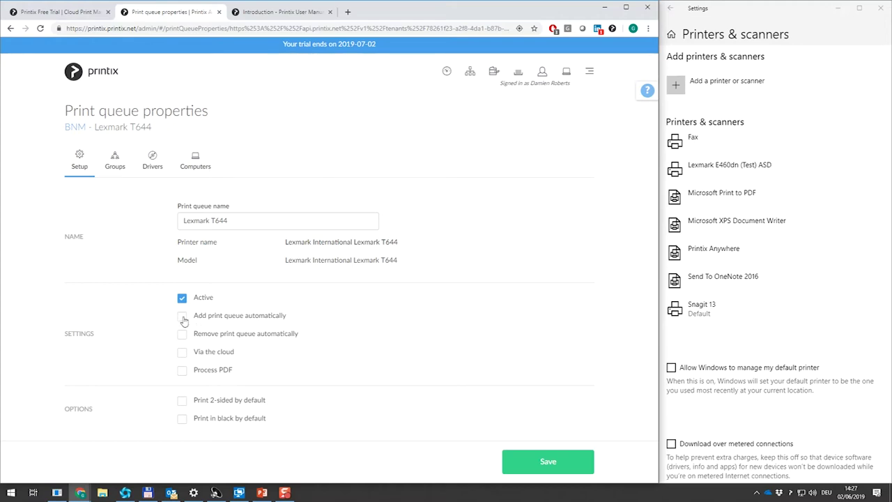
Enable 'Add print queue automatically' and 'Via the cloud' for the Lexmark T644 queue and save.
left_click(181, 316)
left_click(182, 354)
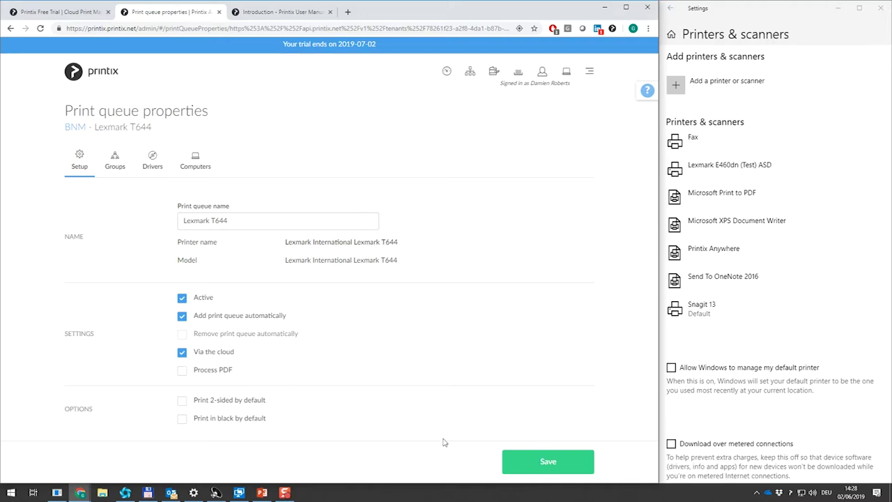
left_click(511, 461)
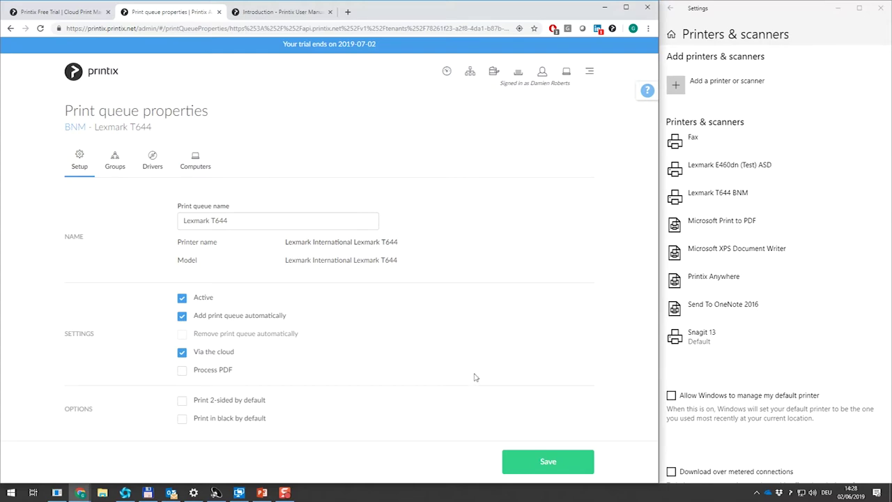
Print the current Chrome page to the Lexmark T644 BNM printer.
key("ctrl+p")
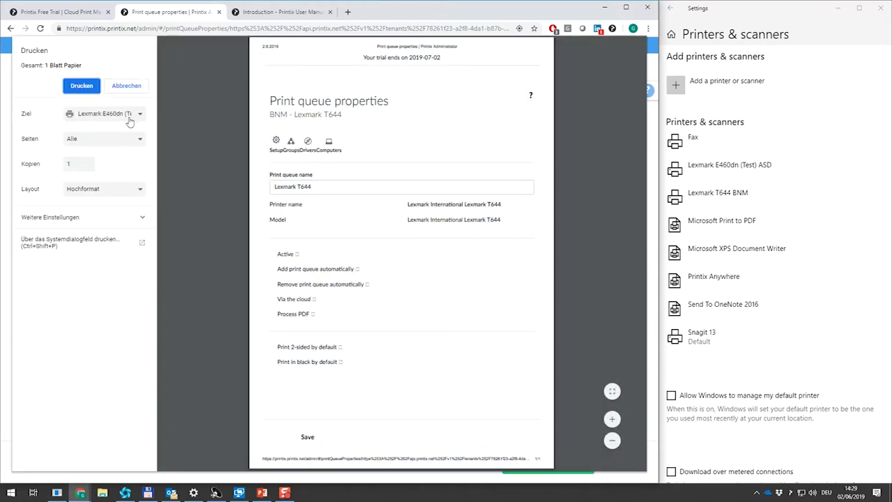
left_click(129, 119)
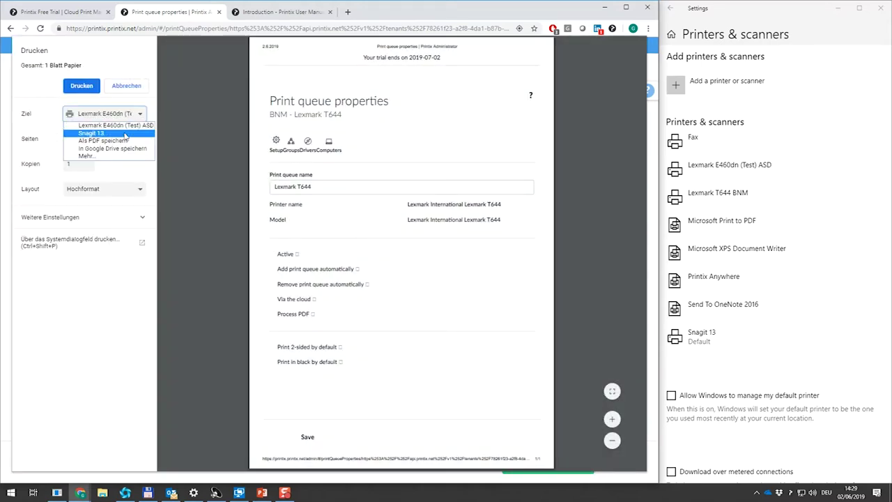
left_click(121, 157)
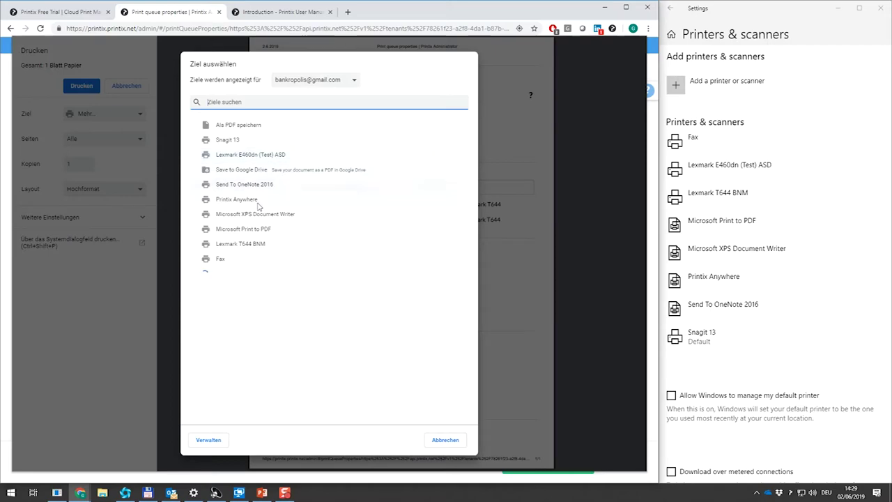
left_click(254, 244)
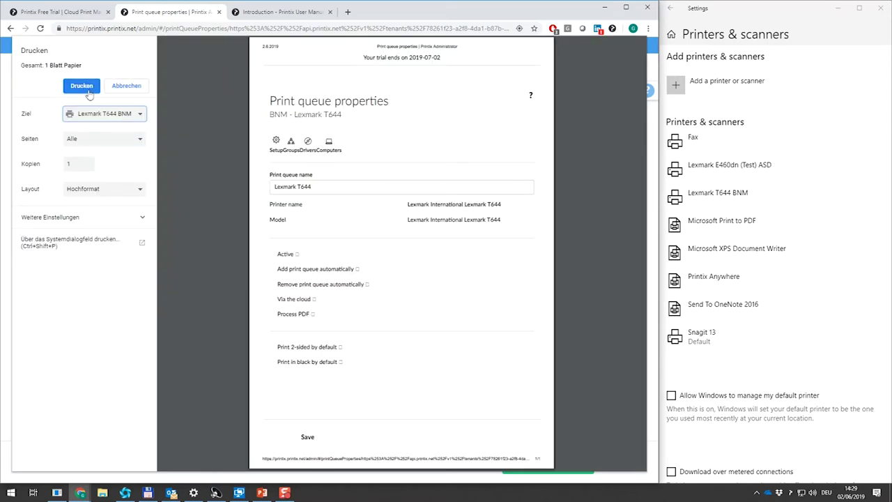
left_click(88, 92)
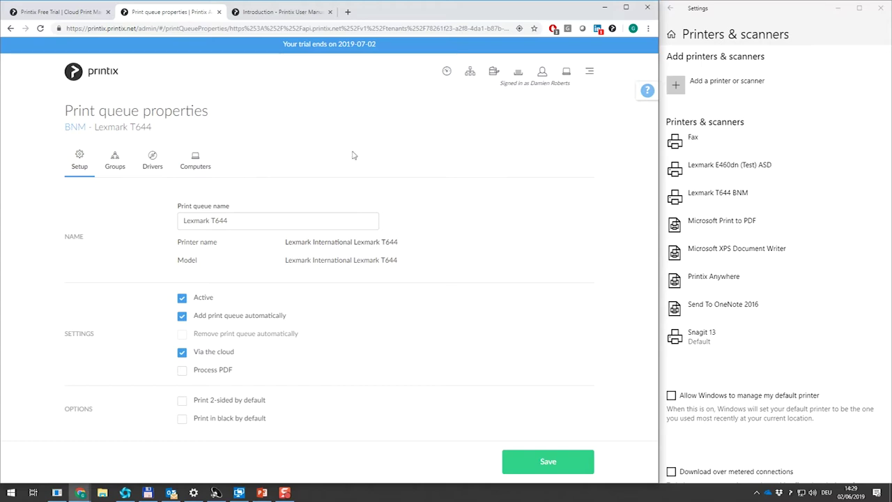
Return to the Networks page listing Guest WiFi and Printix LAN.
left_click(470, 73)
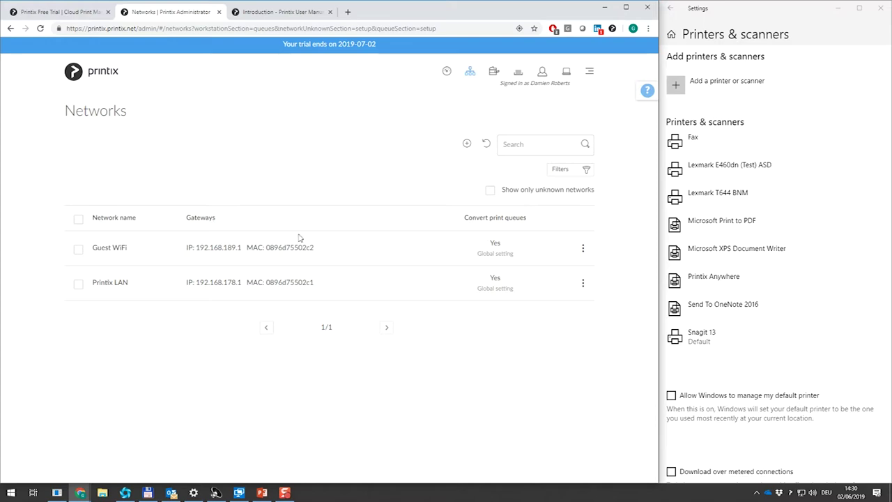
Open the Cloud storage settings and review the Azure Blob and Google Cloud Storage providers without choosing one.
left_click(590, 74)
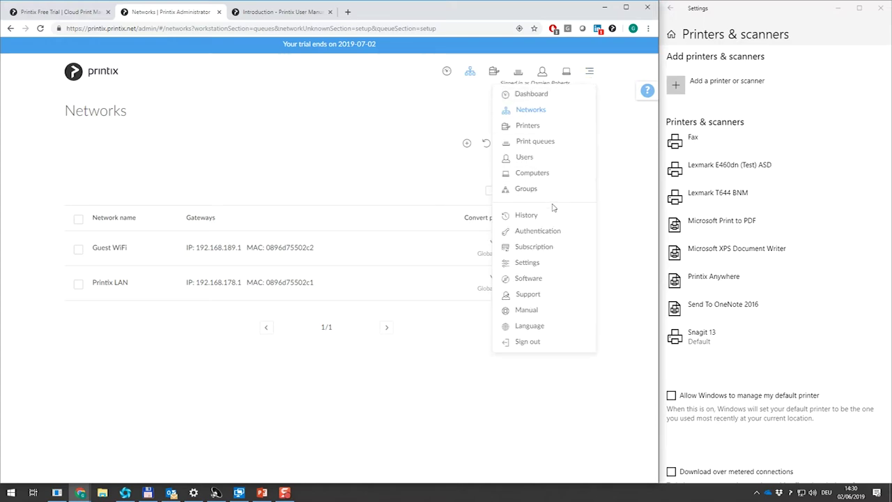
left_click(537, 263)
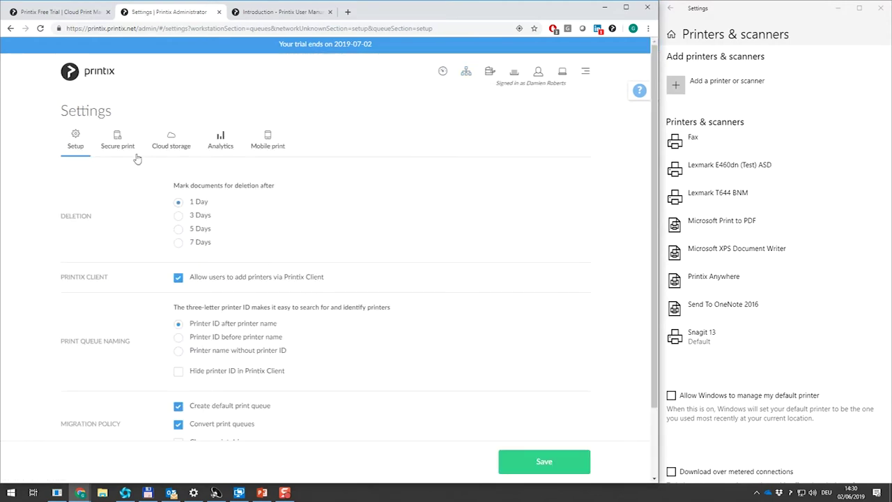
left_click(163, 147)
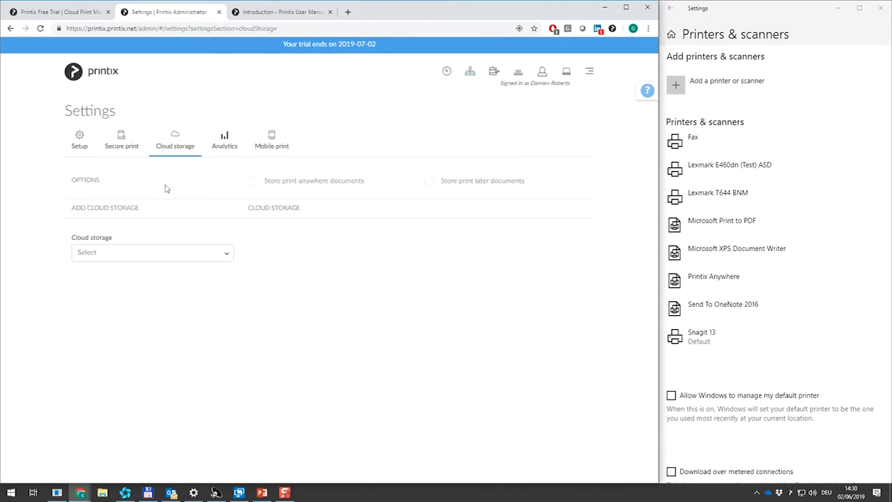
left_click(177, 253)
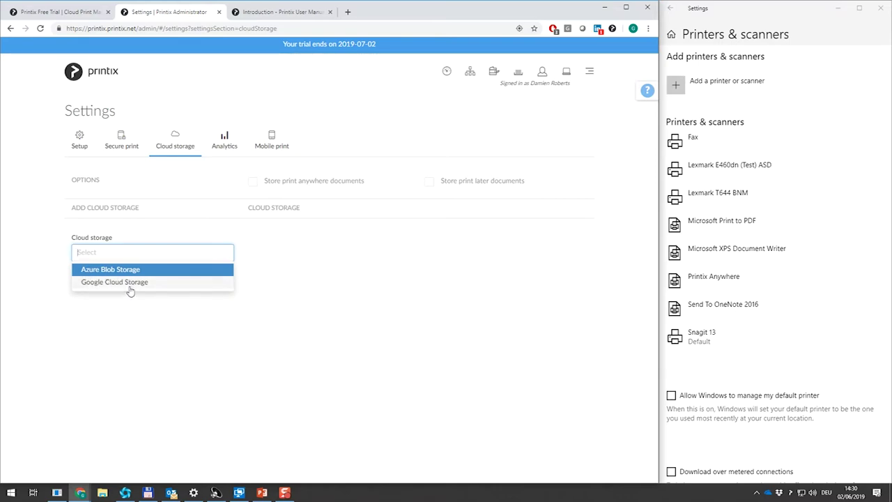
left_click(250, 274)
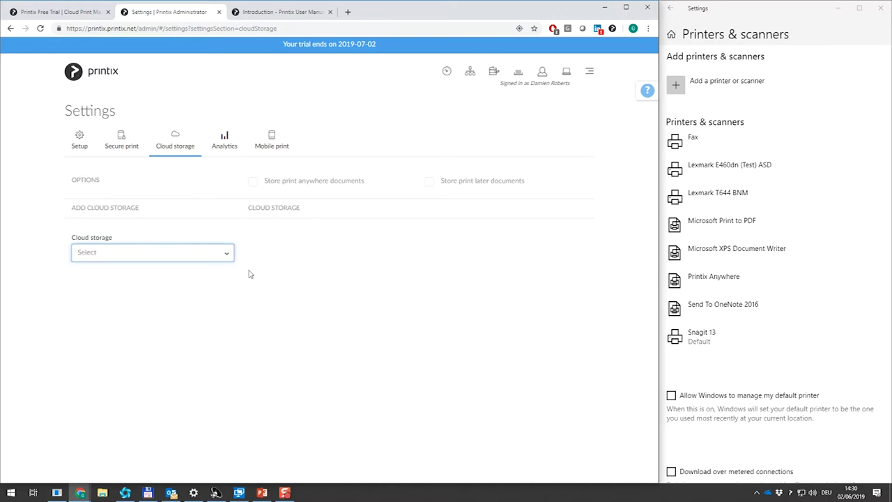
On the Setup tab, set print queue naming to 'Printer name without printer ID' and save.
left_click(80, 142)
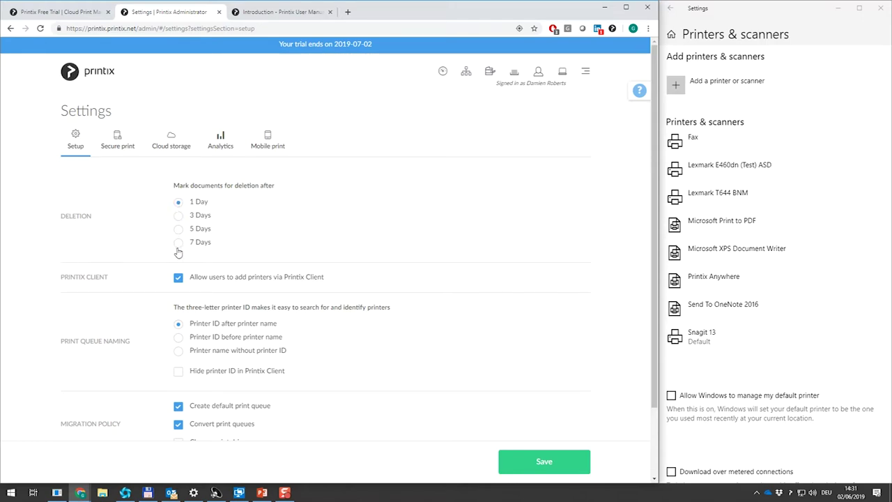
scroll(230, 247, "down", 1)
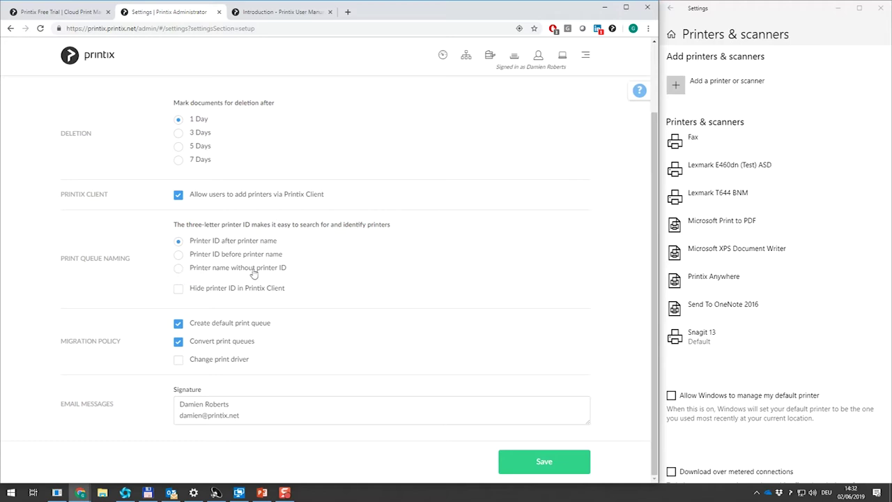
left_click(178, 291)
left_click(518, 466)
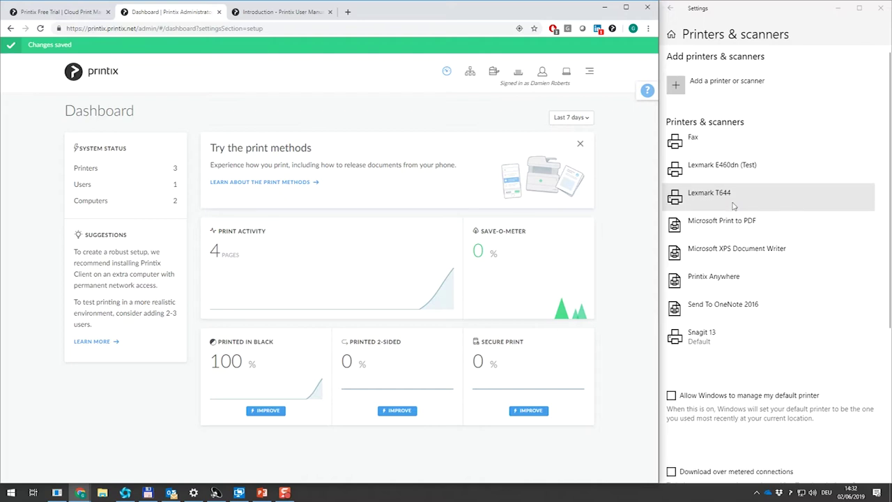
From the menu go to Settings, show its help links, and open the implementation guide in a new tab.
left_click(590, 71)
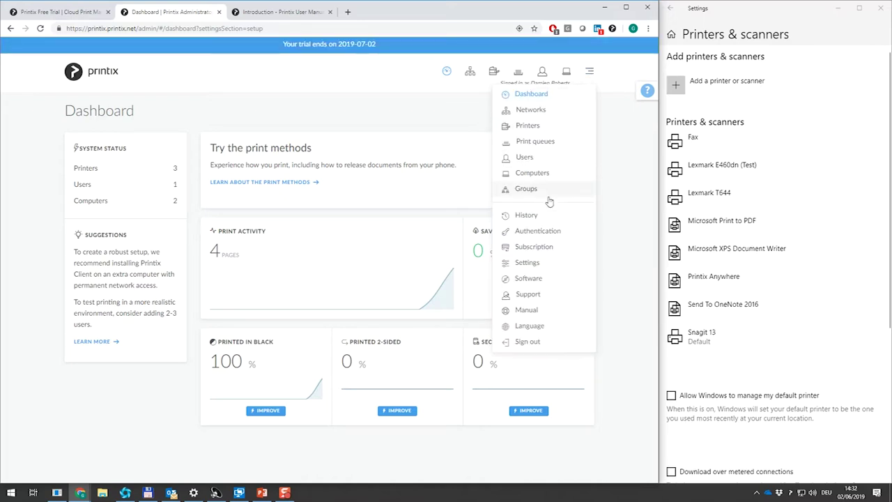
left_click(534, 262)
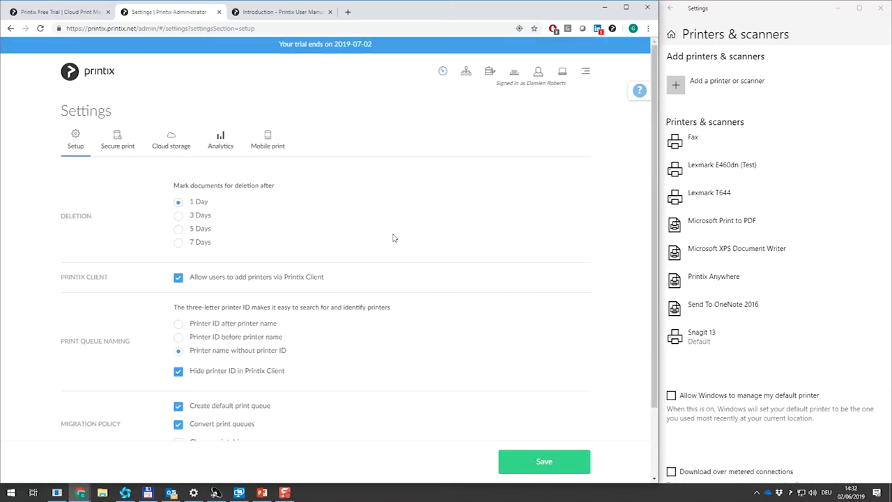
scroll(389, 248, "down", 2)
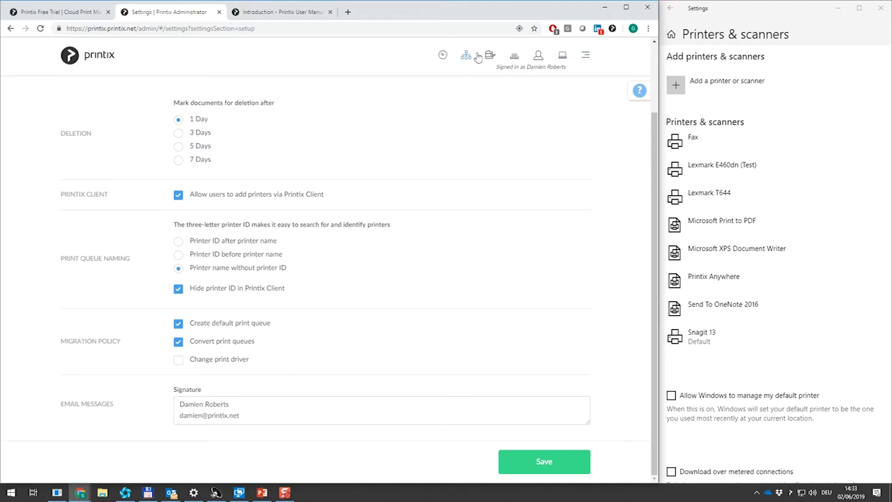
left_click(640, 91)
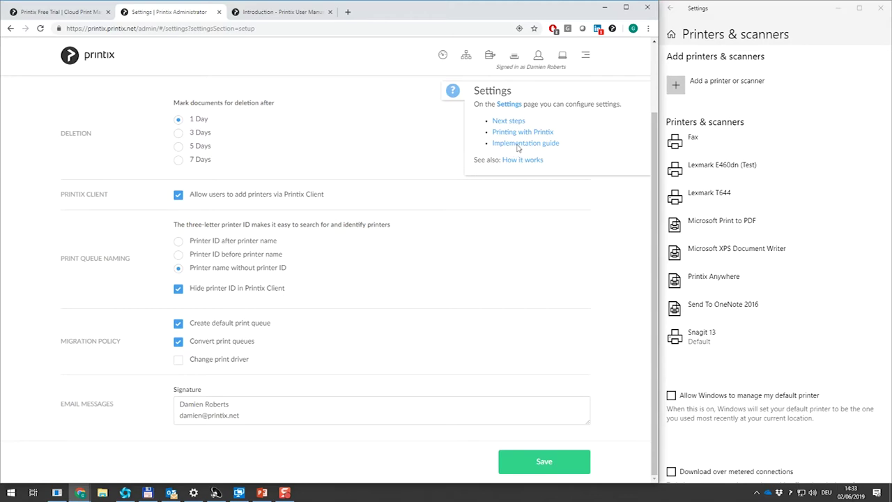
left_click(517, 144)
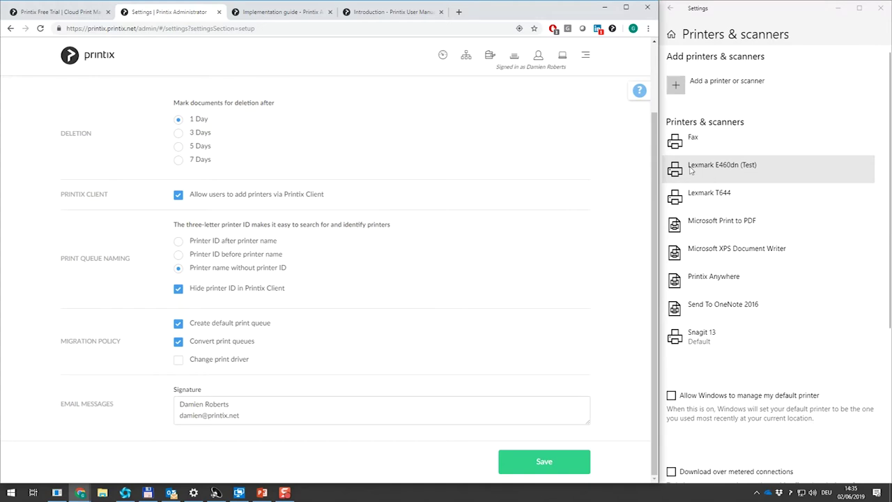
Turn off Convert print queues in the migration policy and save.
left_click(179, 343)
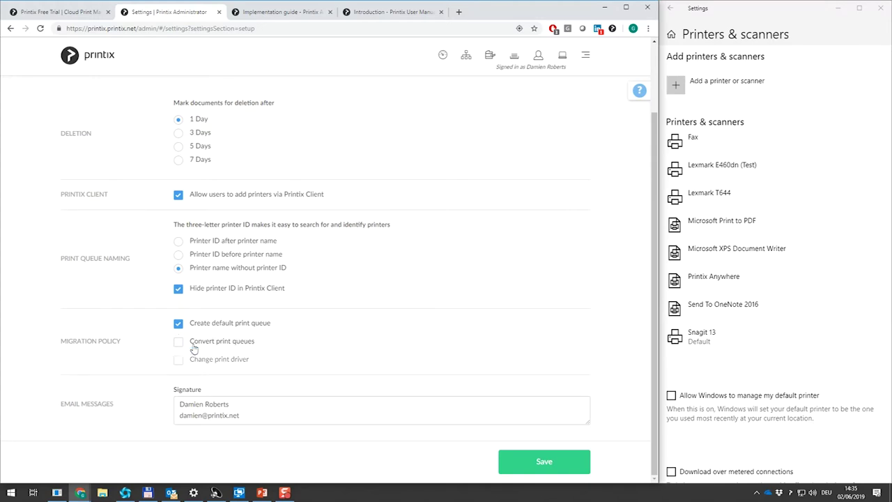
left_click(523, 462)
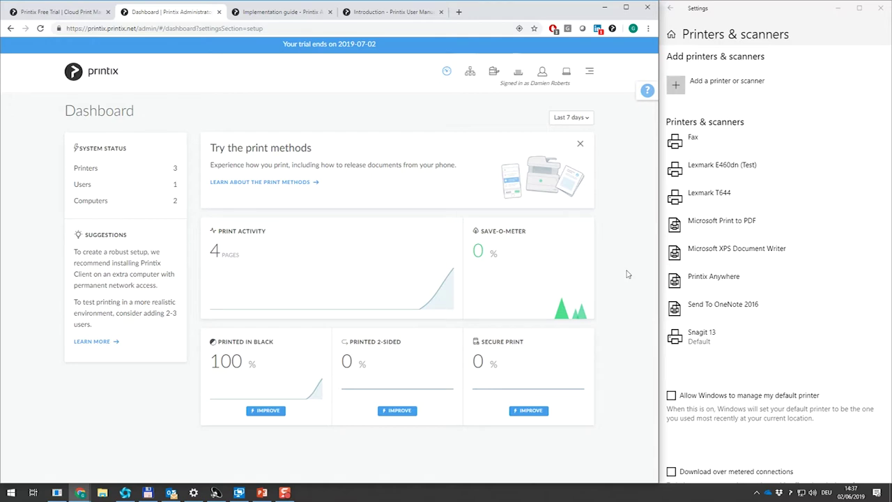
Print the dashboard page to Printix Anywhere.
key("ctrl+p")
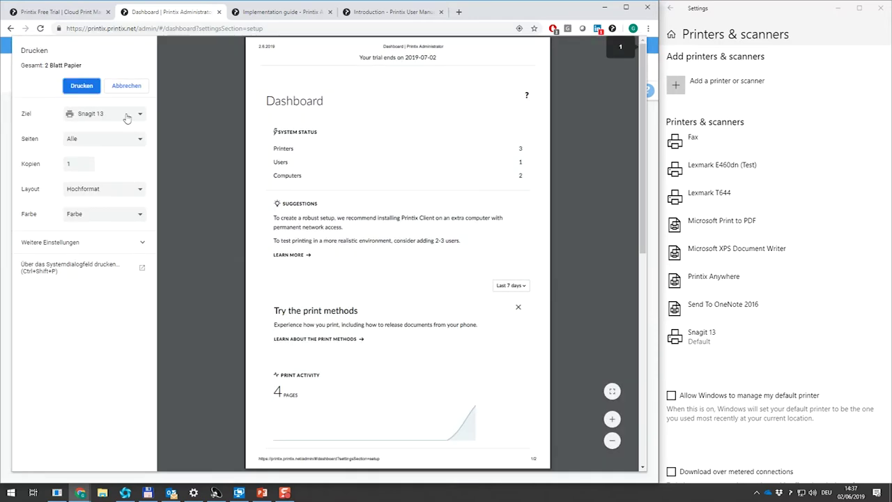
left_click(127, 115)
left_click(105, 154)
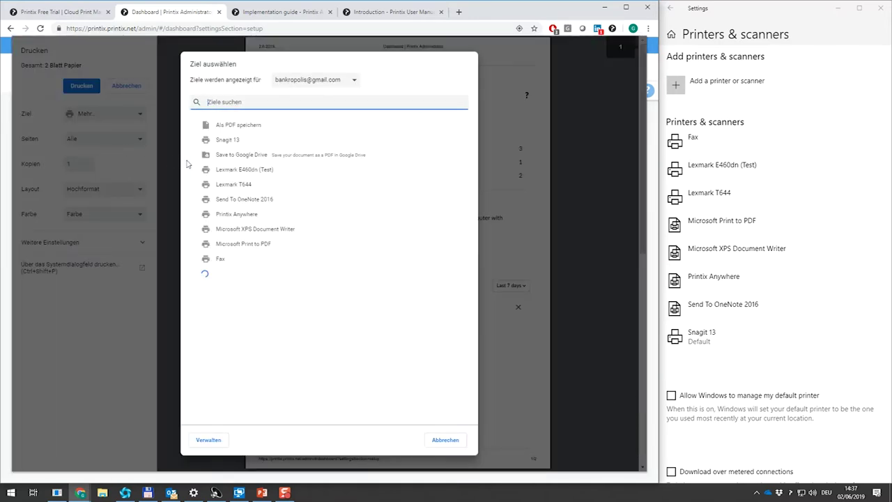
left_click(228, 214)
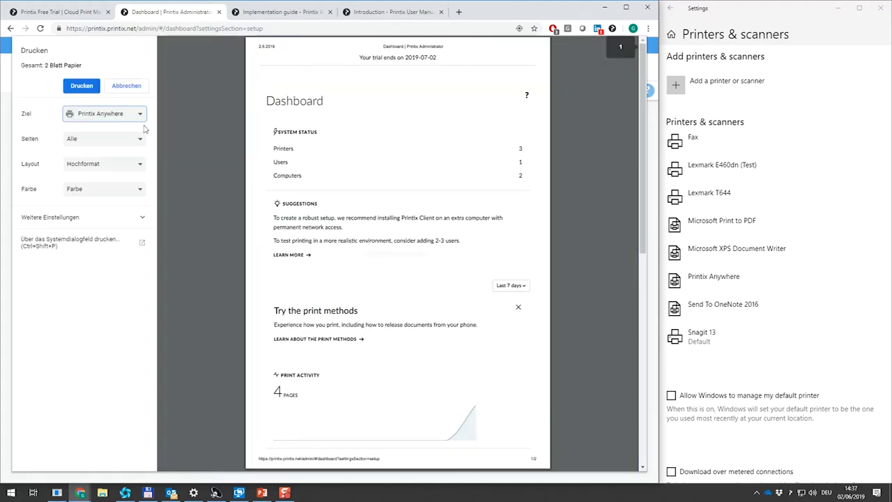
left_click(83, 87)
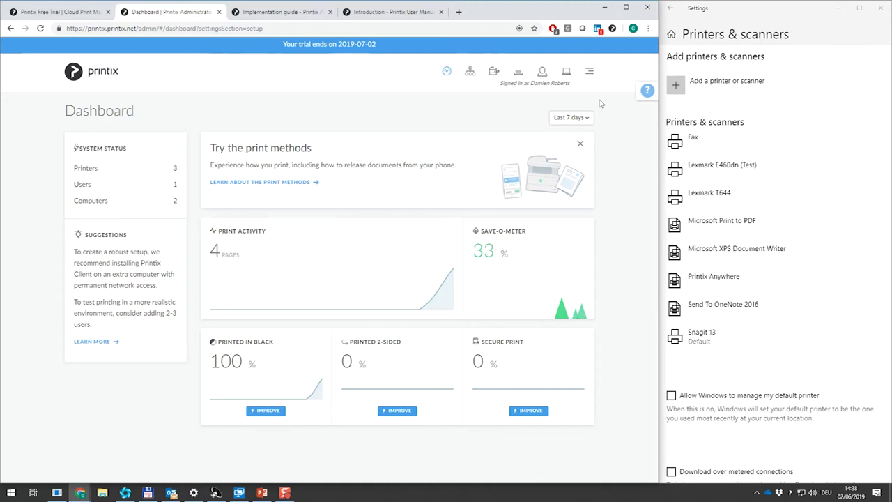
Open a page from the admin menu, then switch to the implementation guide tab.
left_click(590, 71)
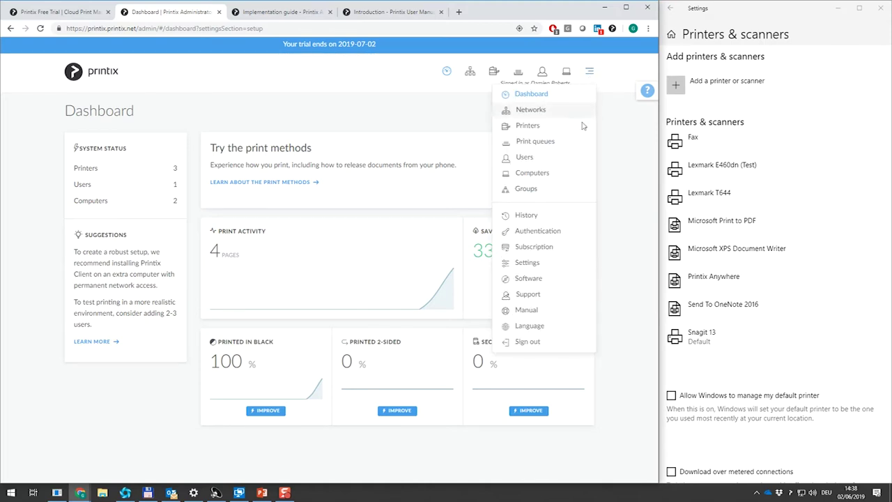
left_click(525, 279)
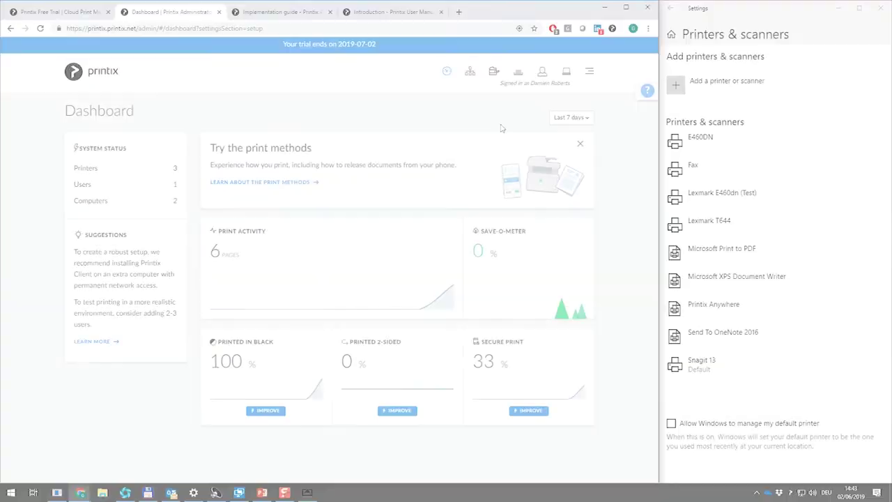
left_click(287, 12)
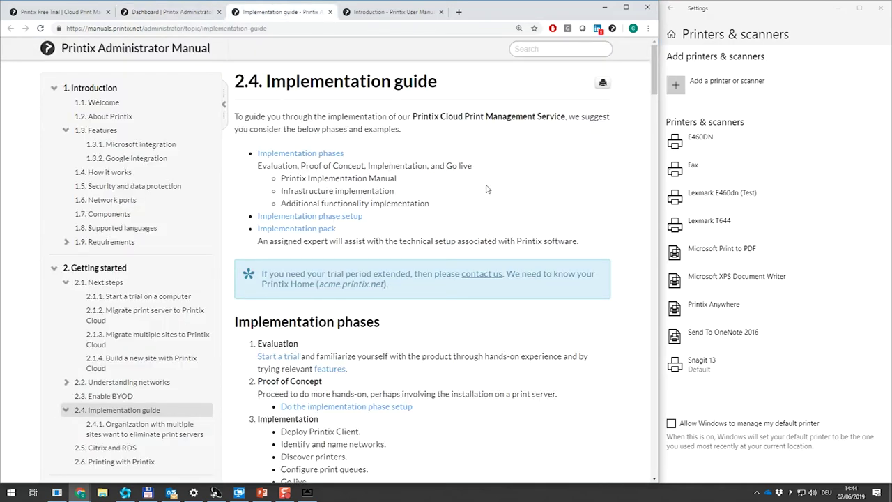
Print only page 1 of the implementation guide, then move the phone mirror window into view.
left_click(603, 83)
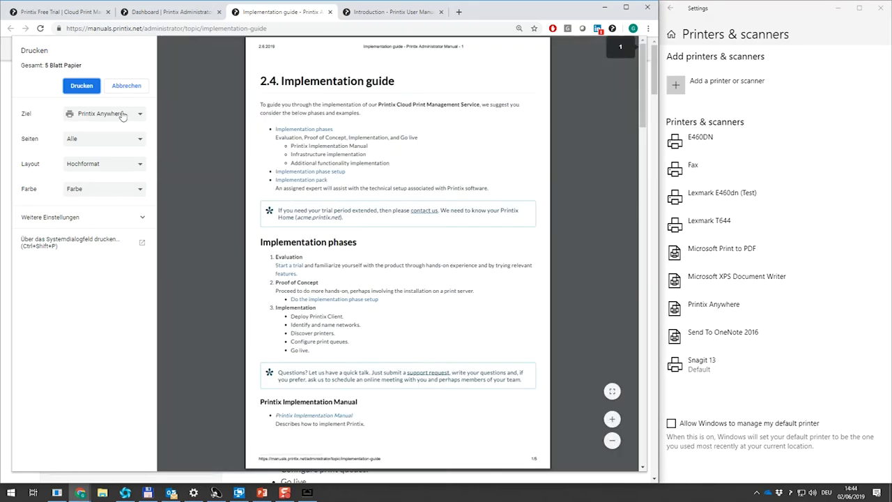
left_click(115, 141)
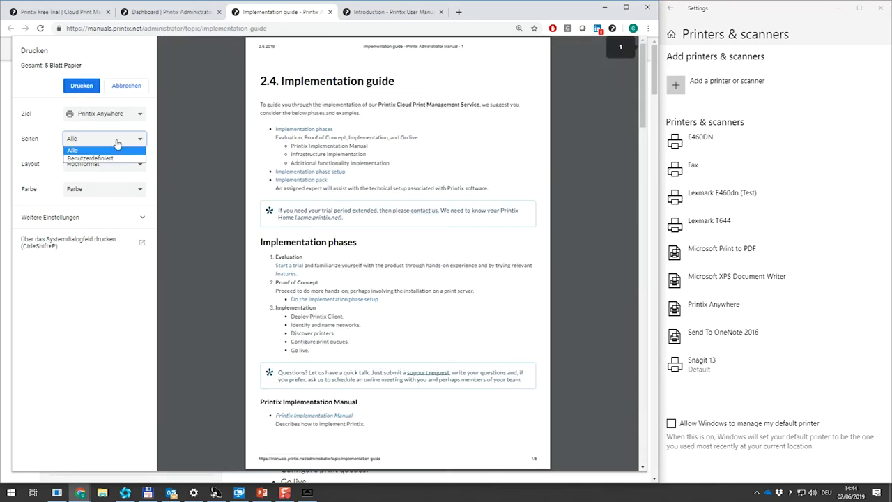
left_click(114, 160)
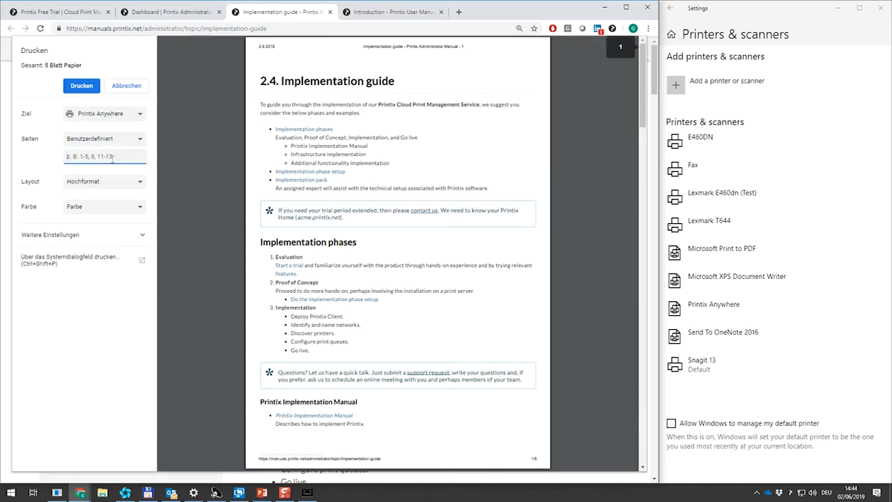
type("1")
left_click(82, 86)
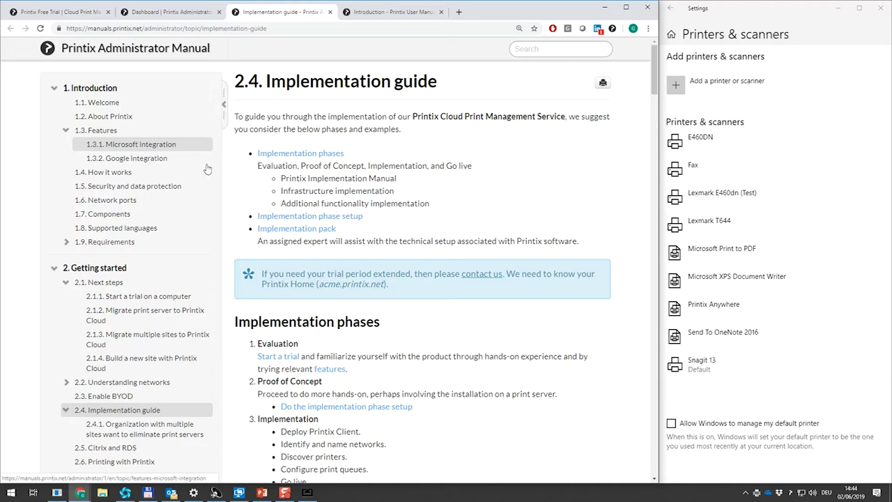
left_click_drag(877, 19, 570, 12)
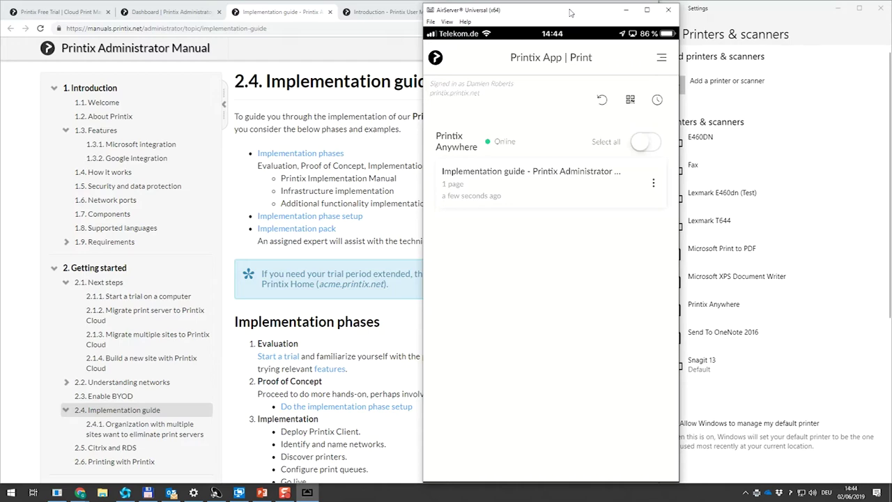
From the dashboard's Printers list, show the printable ID sign for Lexmark E460DN.
left_click(288, 16)
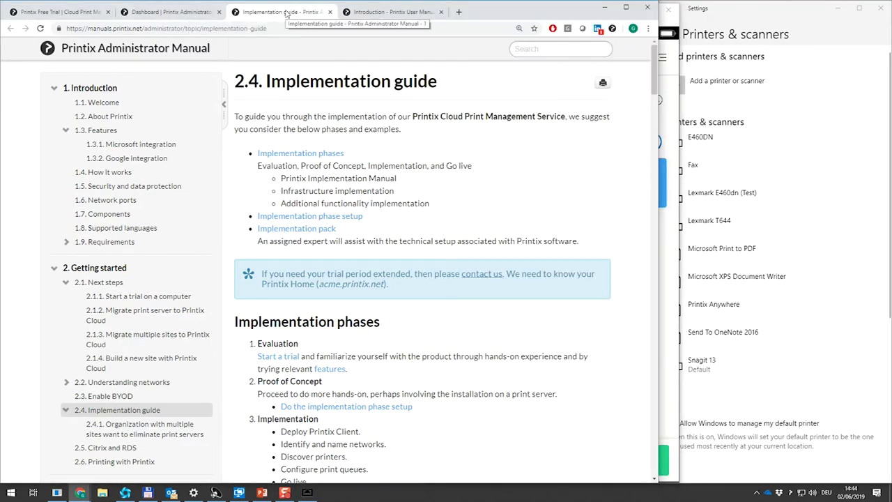
left_click(202, 11)
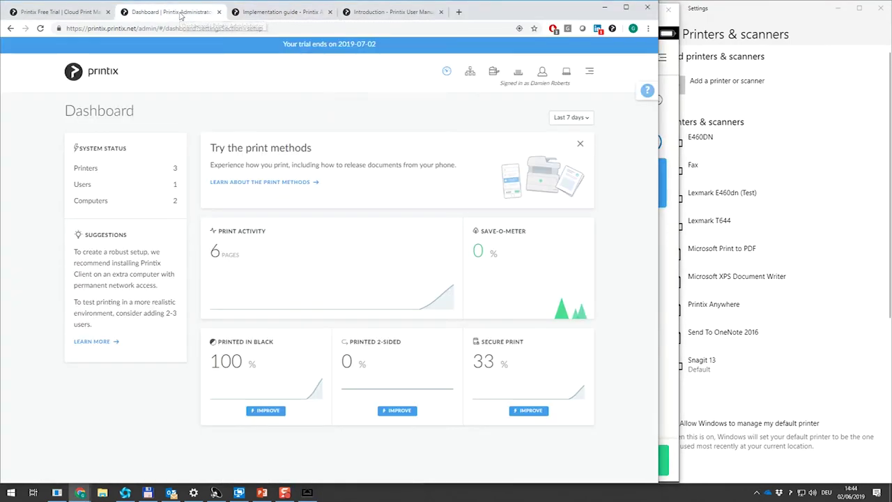
left_click(493, 73)
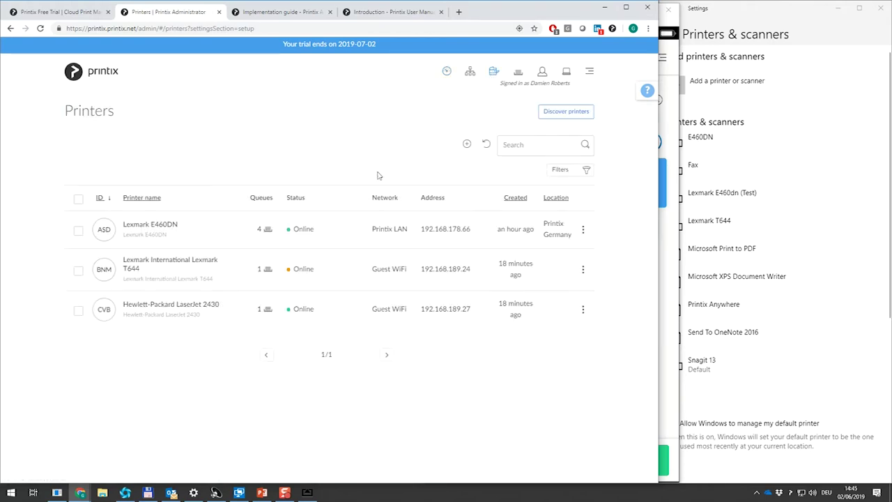
left_click(154, 224)
scroll(235, 249, "down", 5)
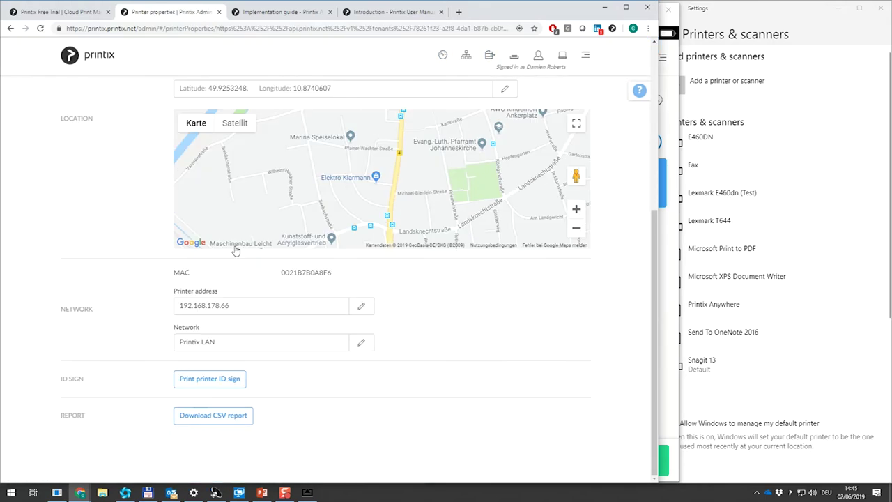
left_click(222, 379)
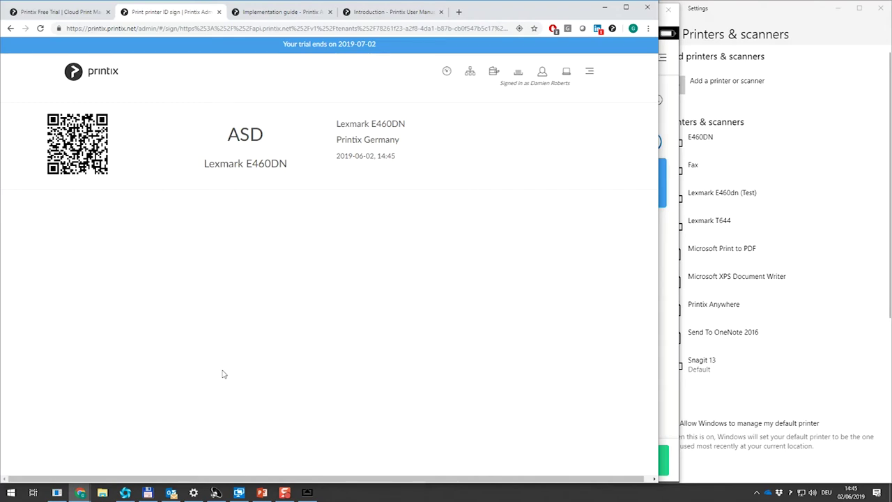
Drag the AirServer phone-mirror window off screen to reveal the printer ID sign page.
left_click(675, 132)
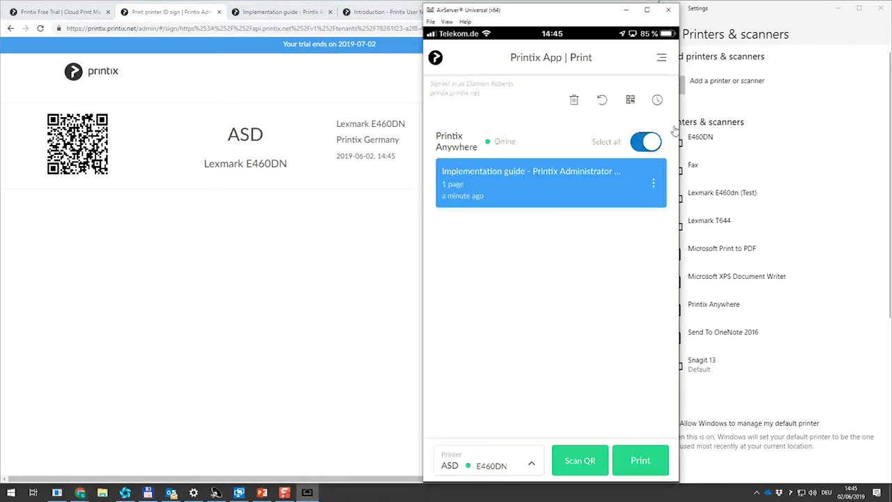
left_click_drag(476, 12, 548, 13)
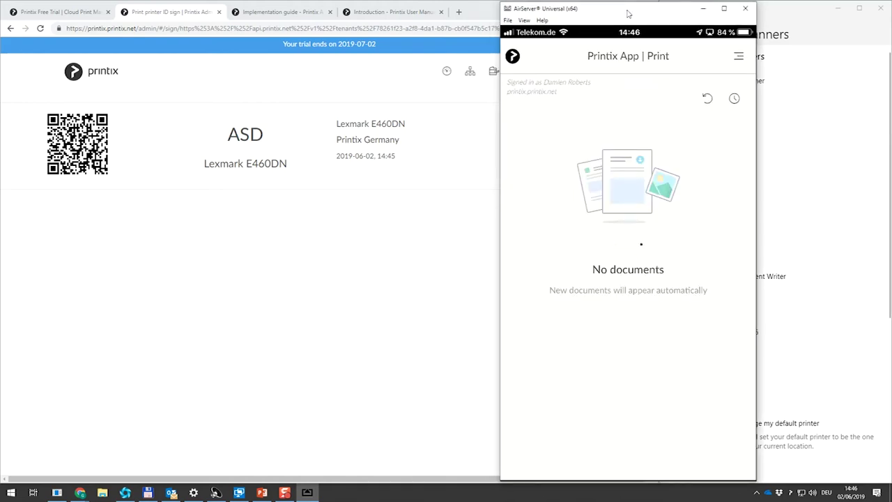
left_click_drag(629, 14, 891, 15)
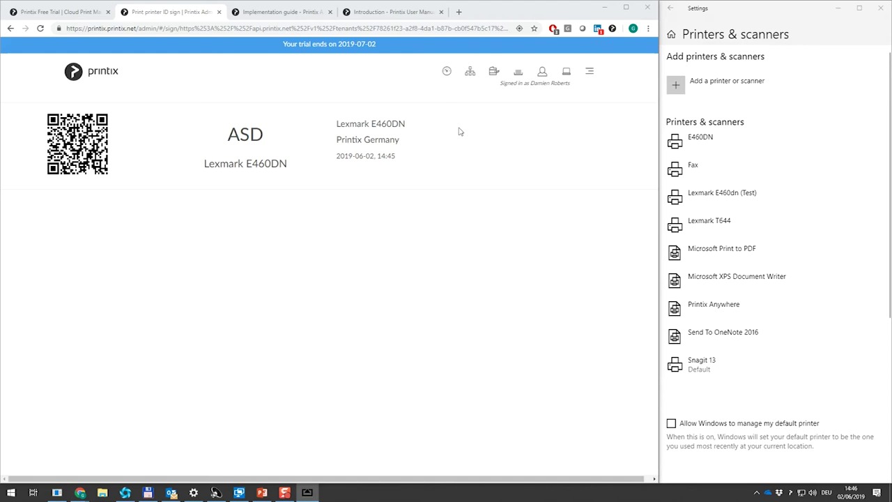
Enable mobile print for the tenant in Settings > Mobile print and save.
left_click(590, 72)
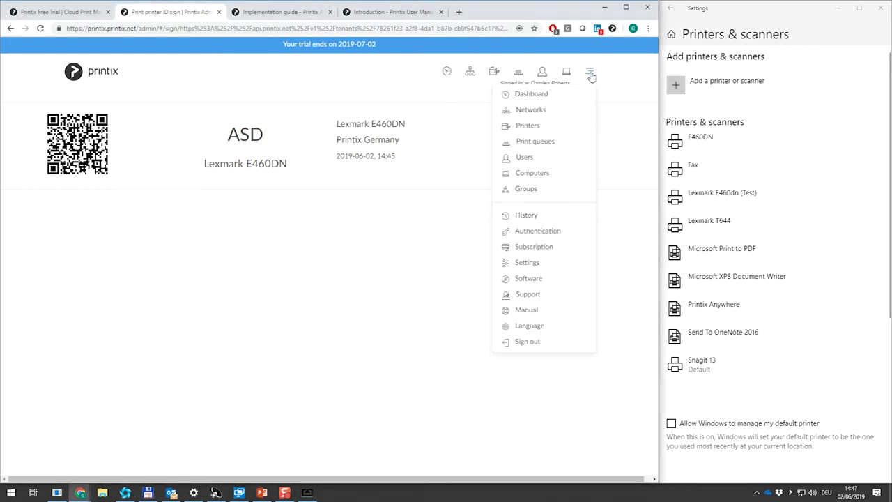
left_click(528, 263)
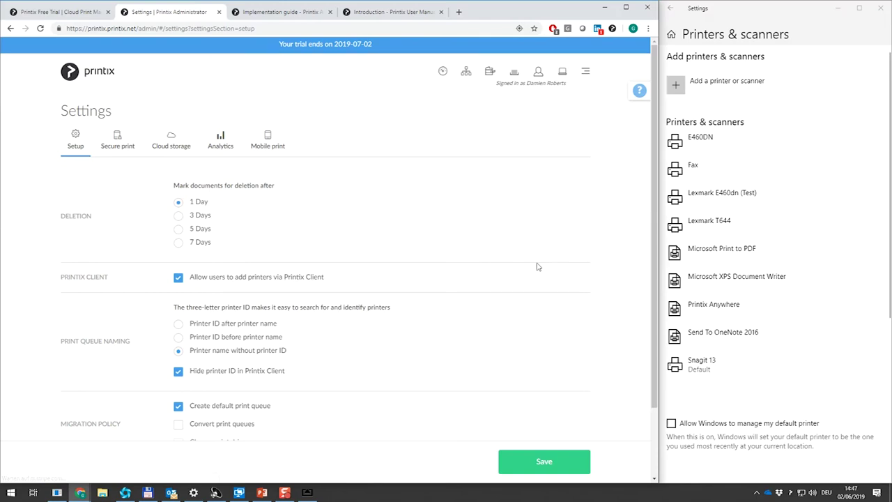
left_click(275, 146)
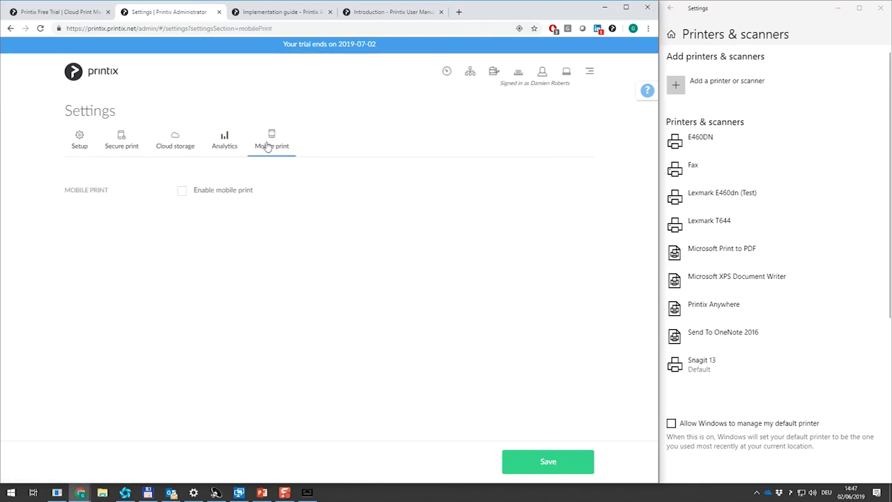
left_click(182, 193)
left_click(551, 462)
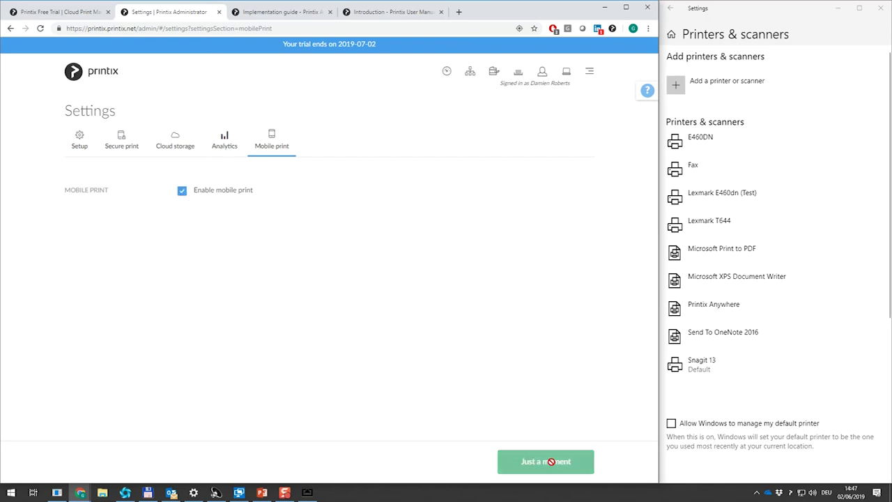
Enable mobile print on the Printix LAN network and save.
left_click(471, 74)
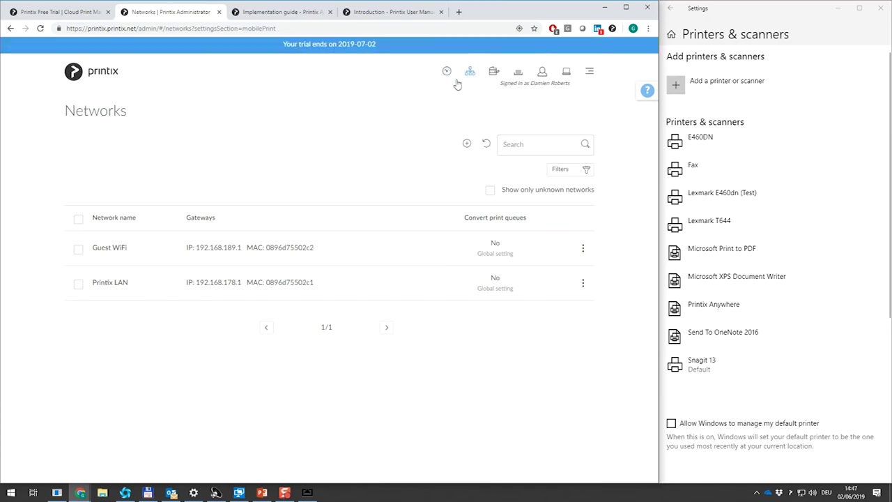
left_click(117, 286)
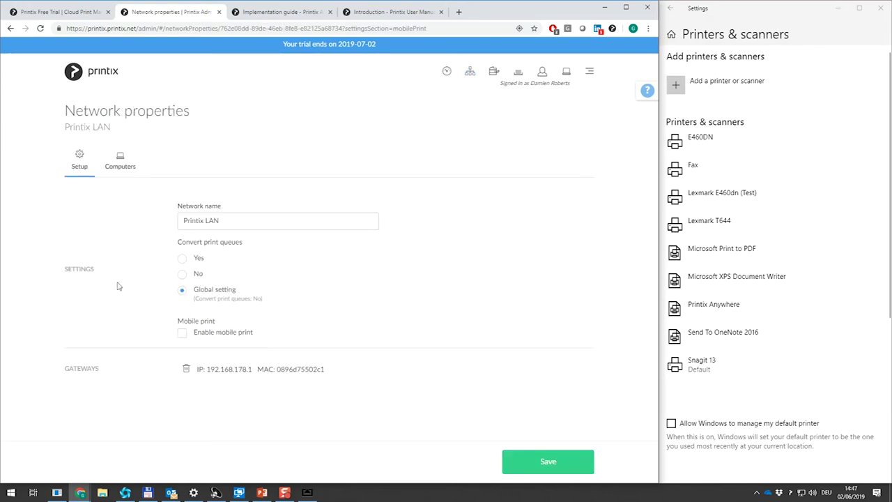
left_click(182, 335)
left_click(516, 461)
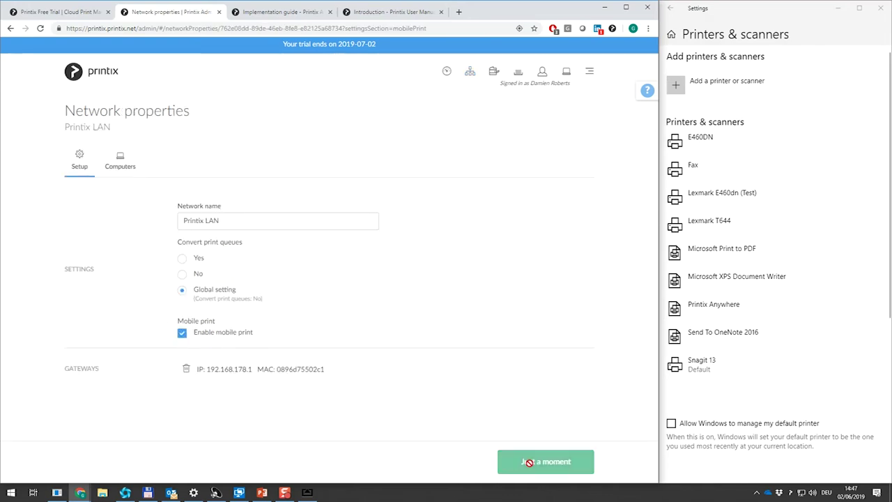
Select the E460DN (Duplex) and Lexmark E460dn (Test) queues and turn on mobile print for both.
left_click(518, 74)
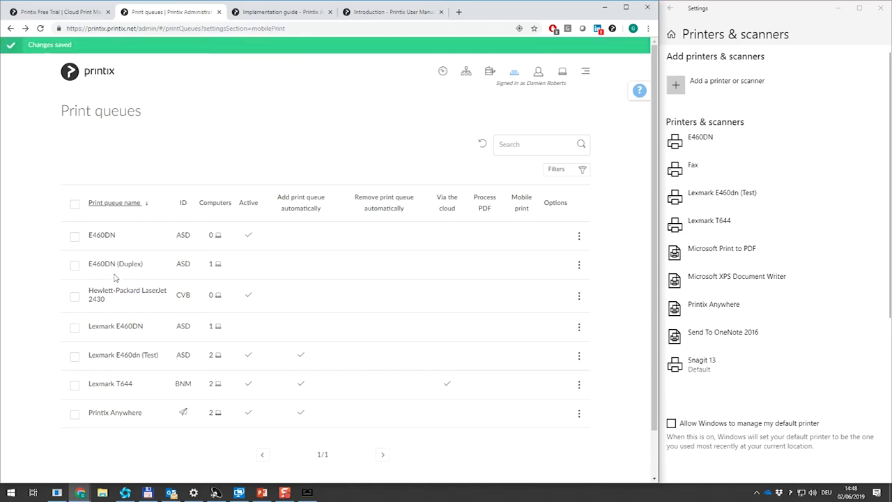
left_click(74, 265)
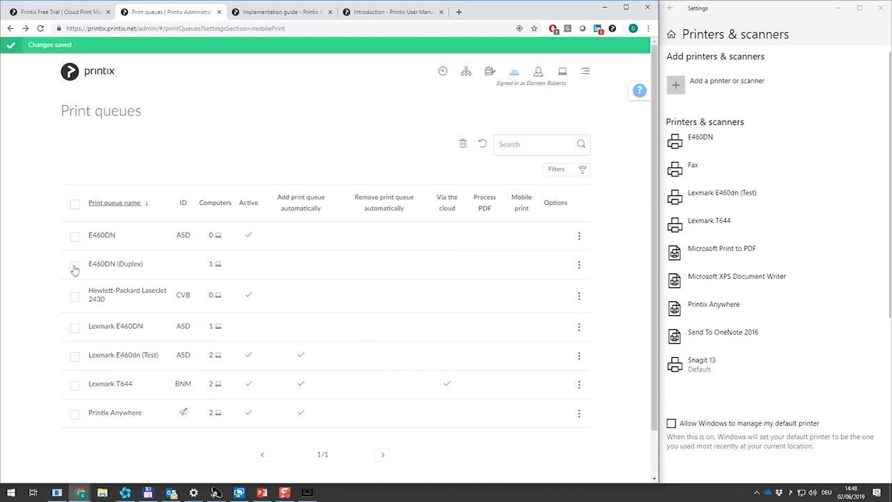
left_click(75, 357)
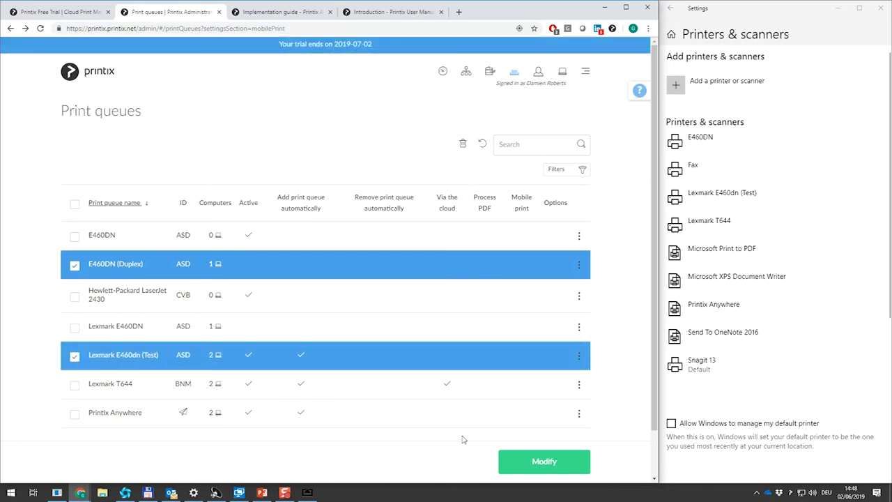
left_click(546, 461)
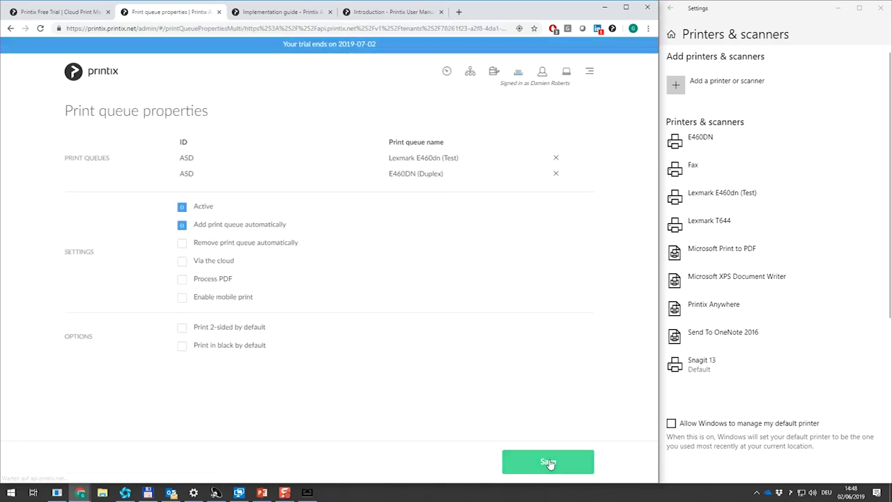
left_click(182, 300)
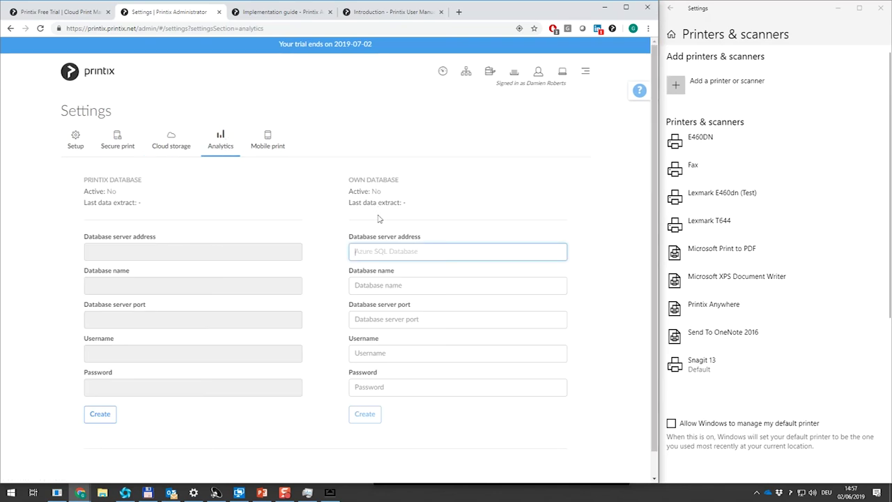
Create the Printix-hosted analytics database, then open the 'How to setup Power BI' manual guide.
left_click(364, 413)
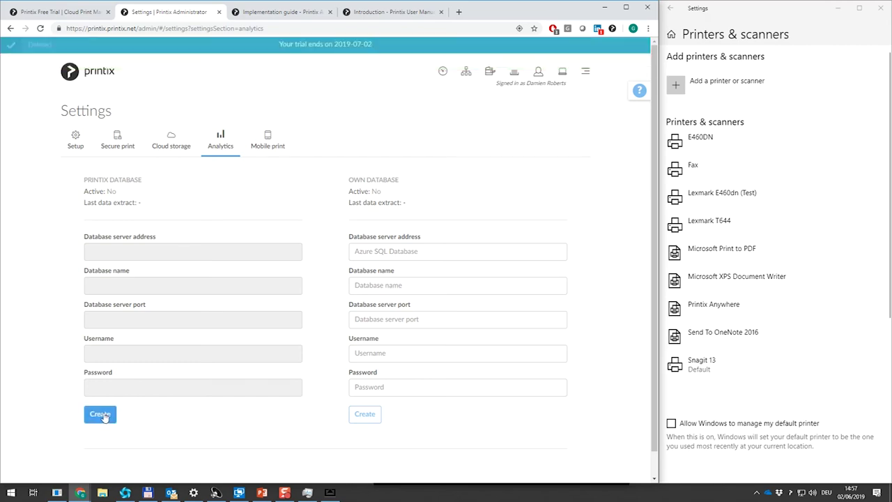
left_click(100, 415)
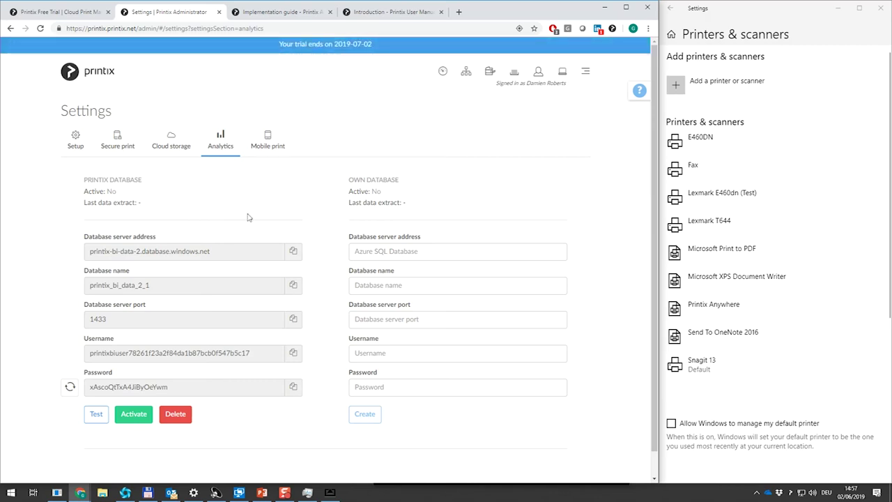
left_click(638, 92)
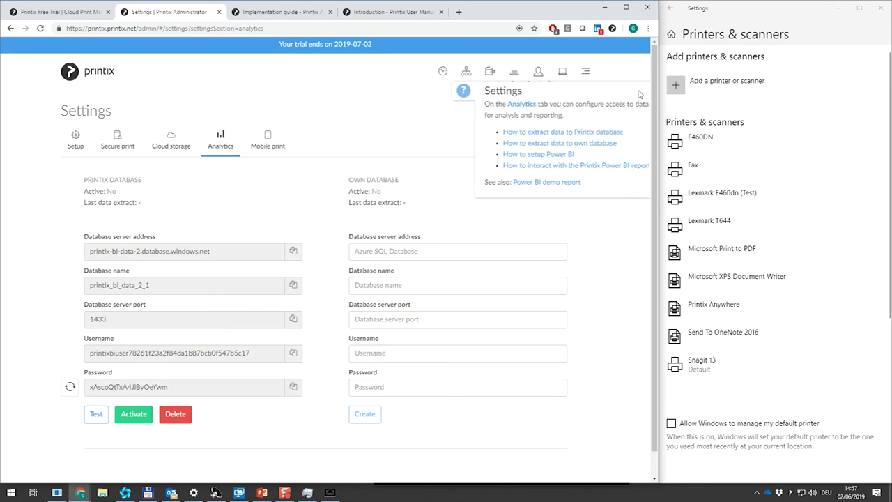
left_click(544, 154)
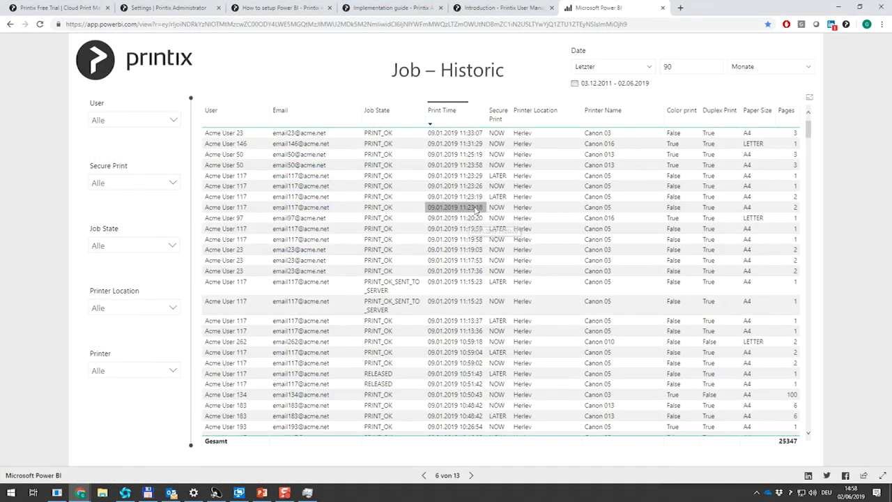
Go back two pages to the printer history charts and show the printer filter list.
left_click(424, 476)
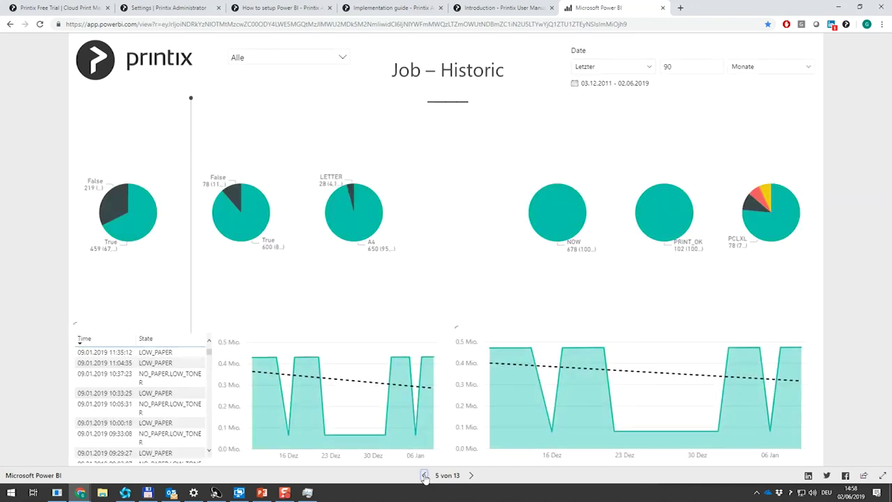
left_click(424, 475)
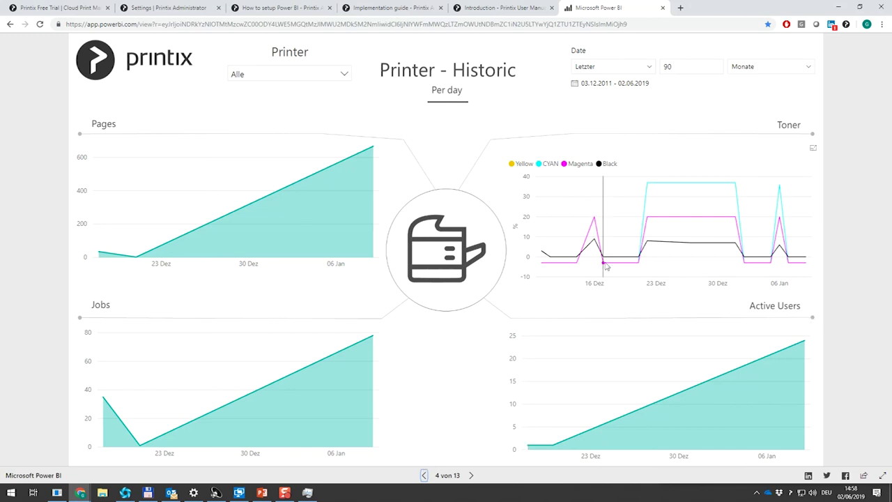
left_click(344, 73)
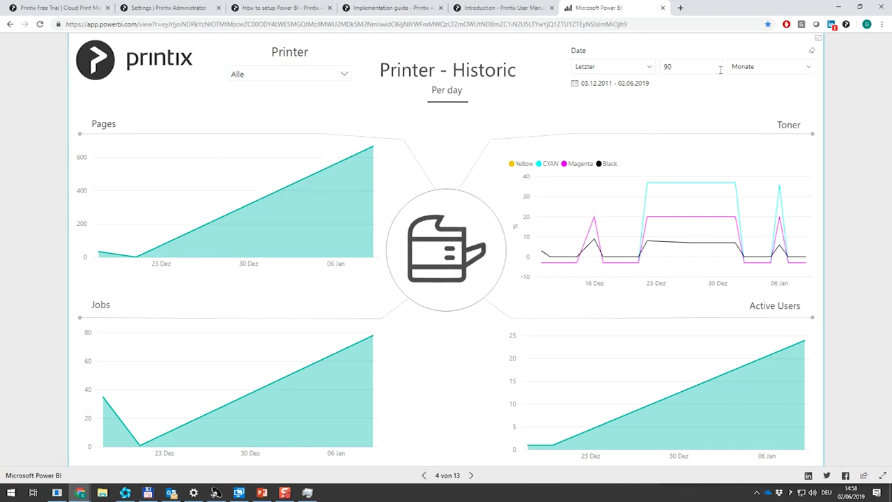
Advance past the Job – Historic and locations overview pages to Users – Overview.
left_click(472, 476)
left_click(472, 475)
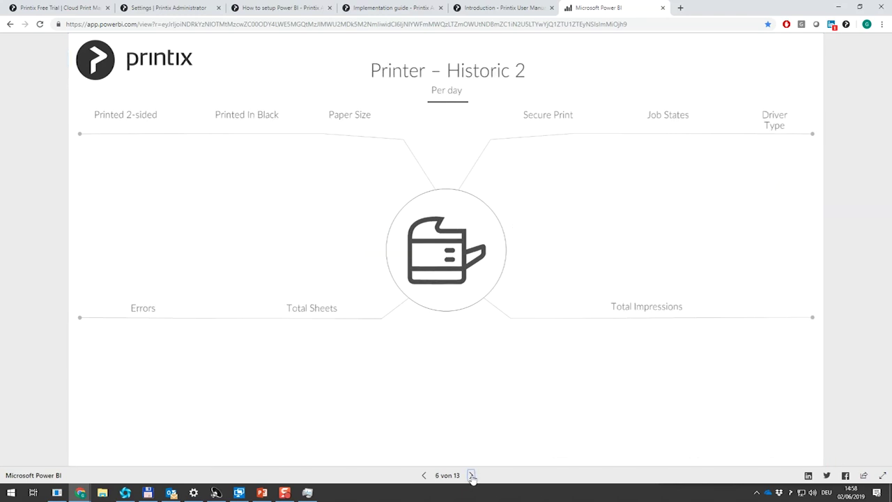
left_click(472, 476)
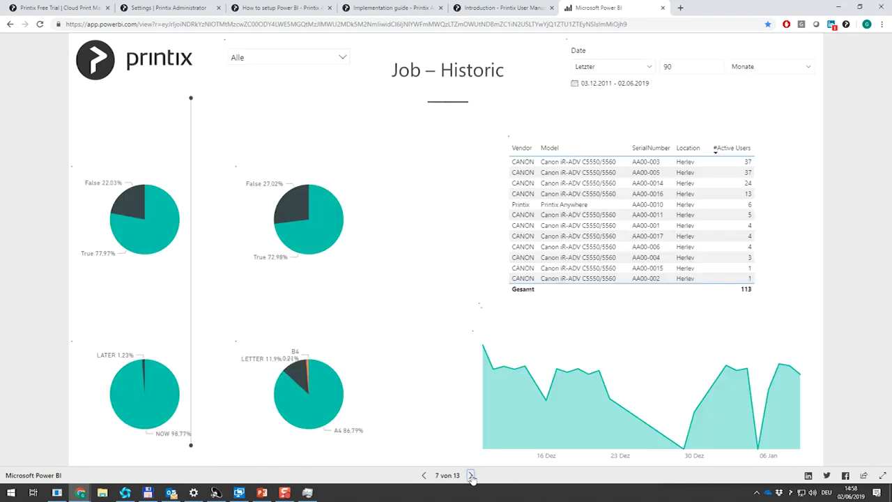
left_click(472, 475)
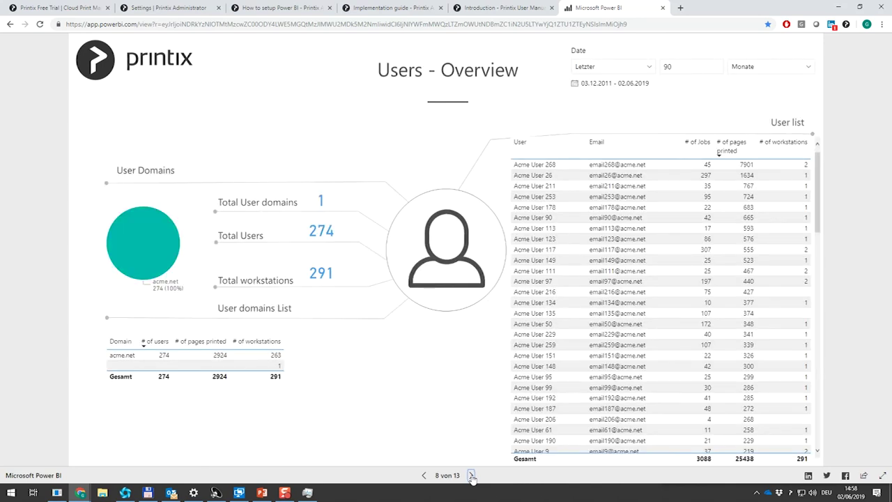
Cross-filter to a single user, then continue through User – Print Details to Workstations – Overview.
left_click(544, 249)
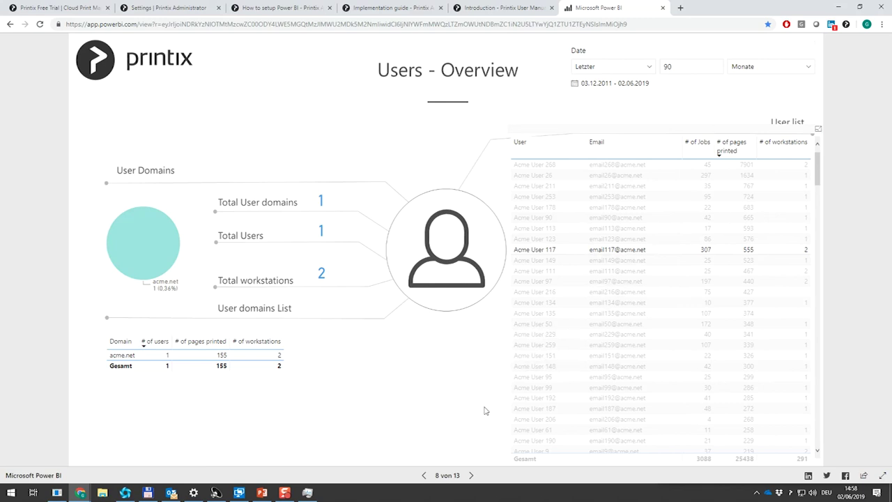
left_click(471, 476)
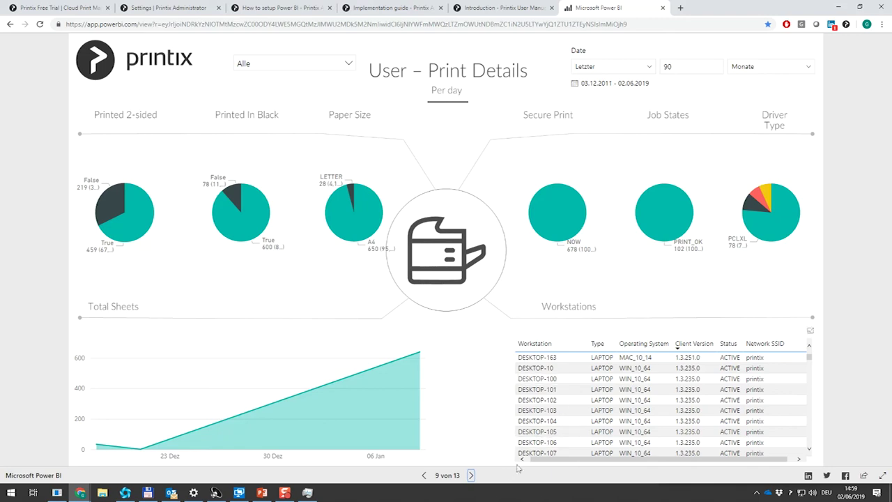
left_click(471, 476)
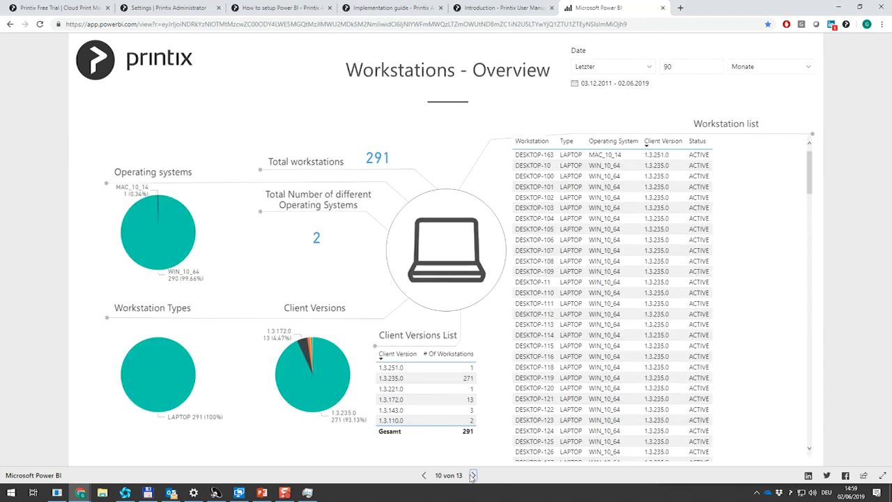